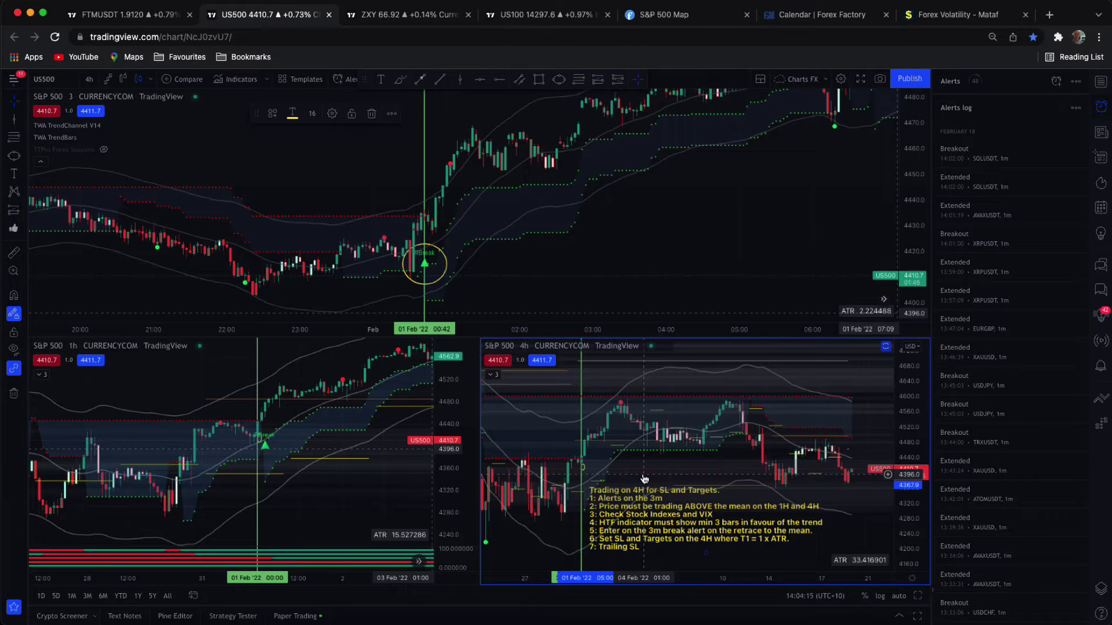
Outline the trading checklist on the 4h chart and scroll around the view
{"action": "left_click_drag", "start_coordinate": [571, 456], "coordinate": [576, 458]}
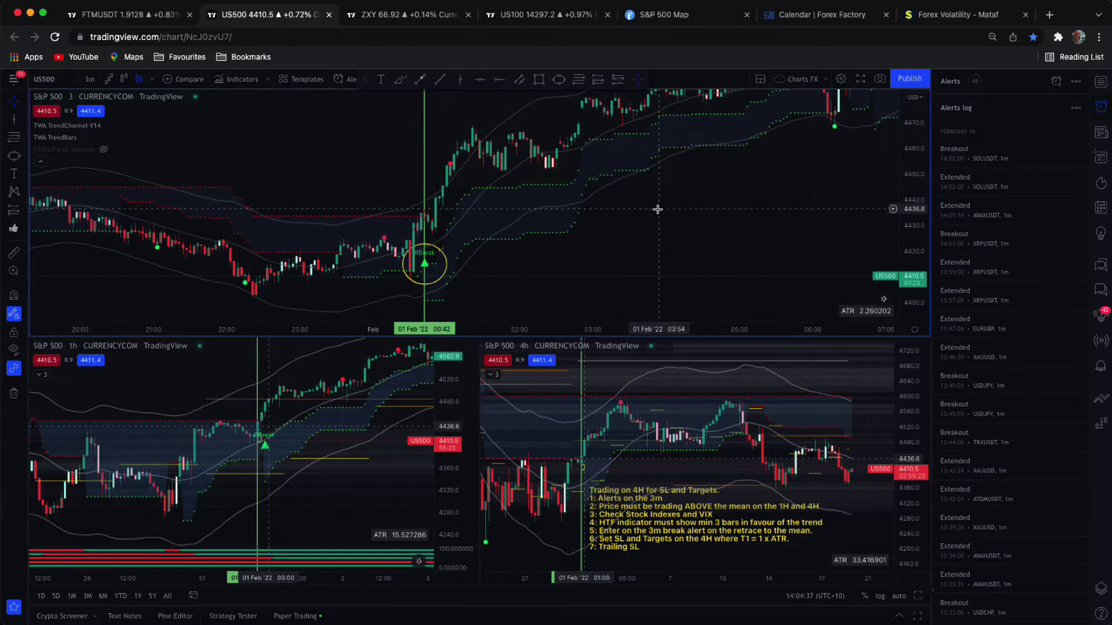
{"action": "mouse_move", "coordinate": [428, 270]}
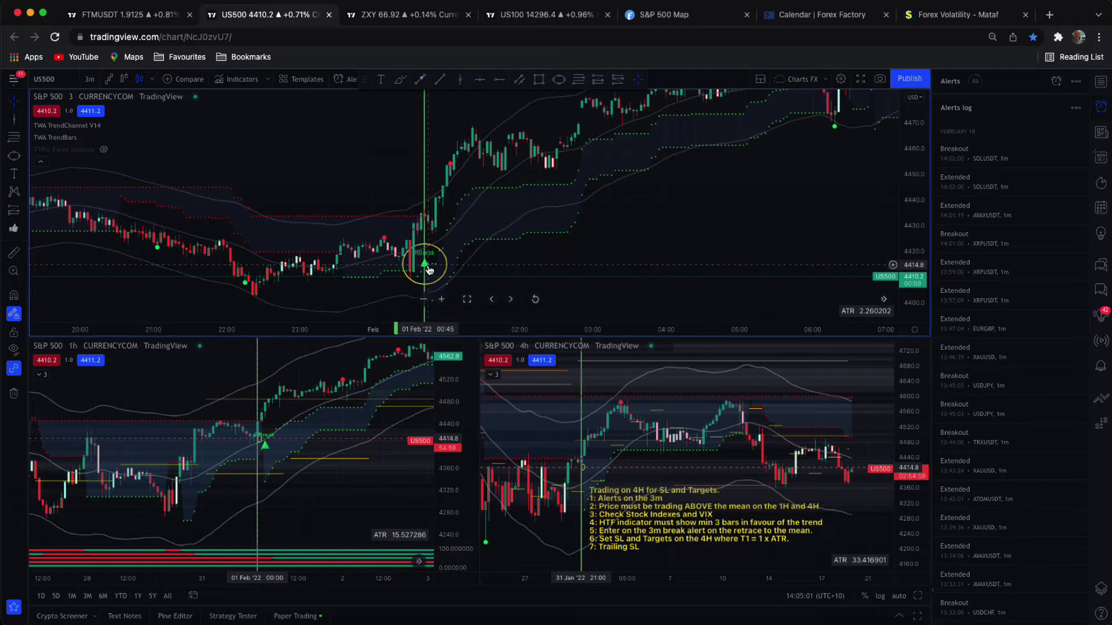
{"action": "scroll", "coordinate": [675, 218], "scroll_direction": "down", "scroll_amount": 2}
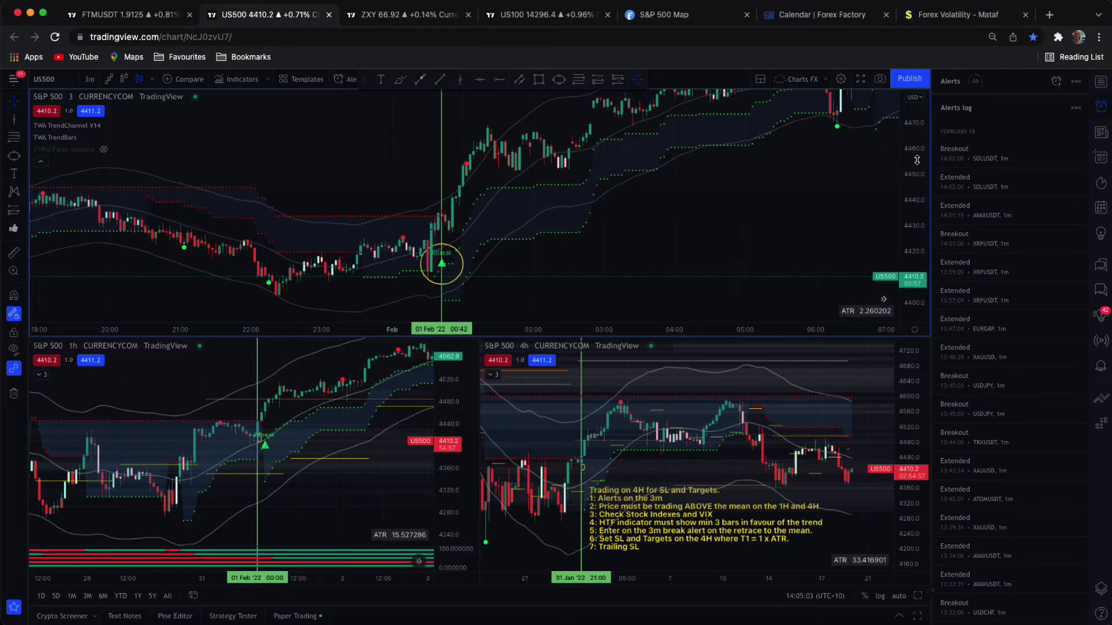
{"action": "scroll", "coordinate": [510, 254], "scroll_direction": "right", "scroll_amount": 3}
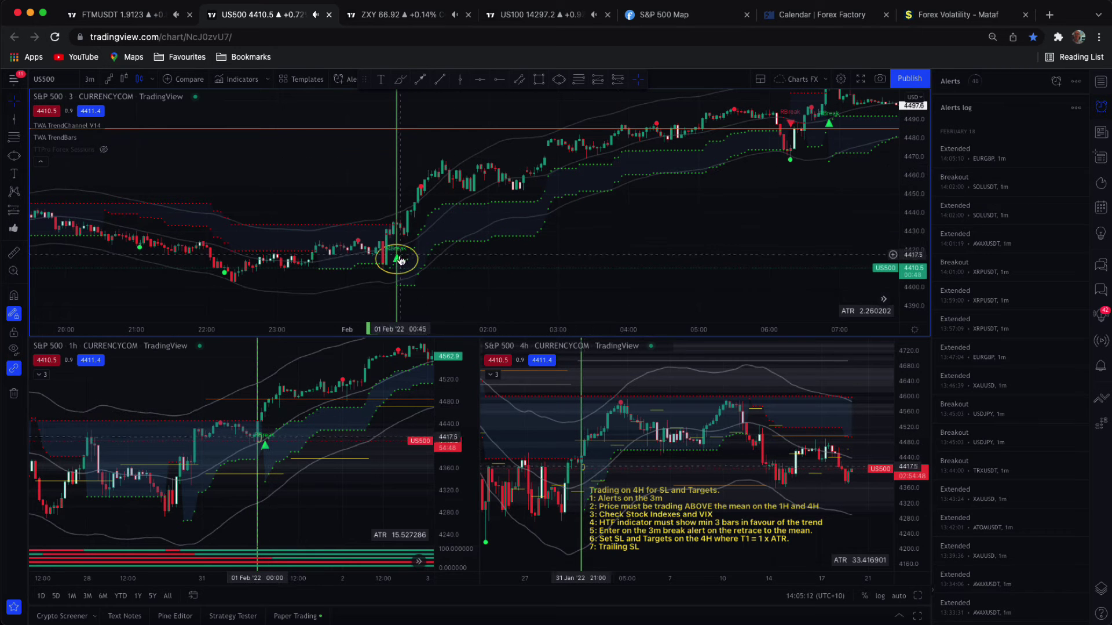
{"action": "mouse_move", "coordinate": [396, 258]}
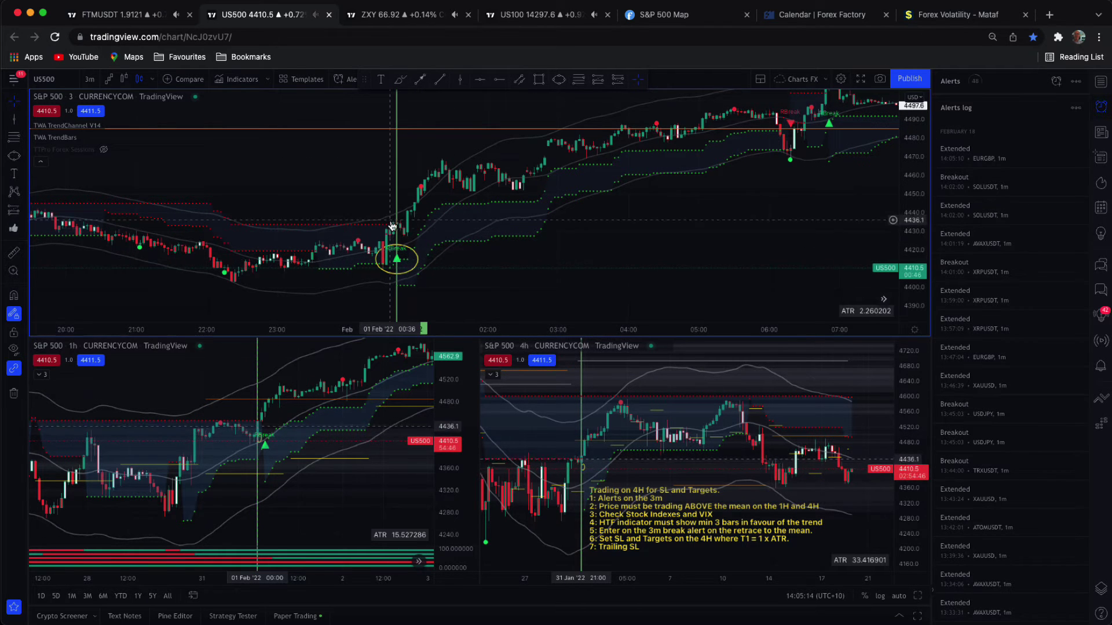
{"action": "scroll", "coordinate": [392, 234], "scroll_direction": "left", "scroll_amount": 3}
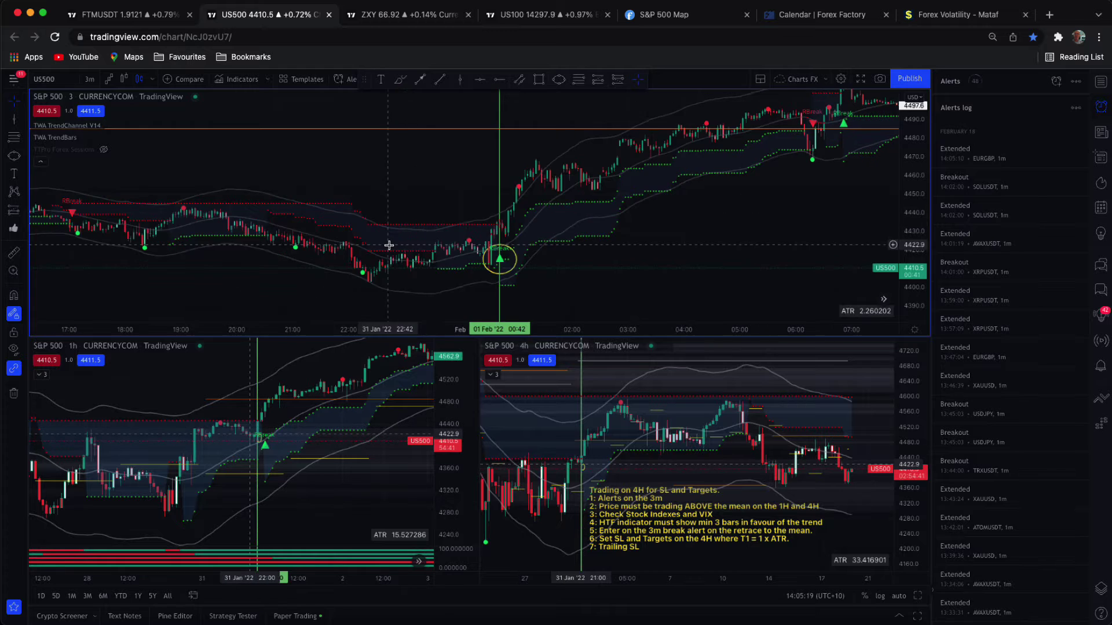
{"action": "scroll", "coordinate": [388, 246], "scroll_direction": "right", "scroll_amount": 5}
{"action": "scroll", "coordinate": [388, 246], "scroll_direction": "left", "scroll_amount": 5}
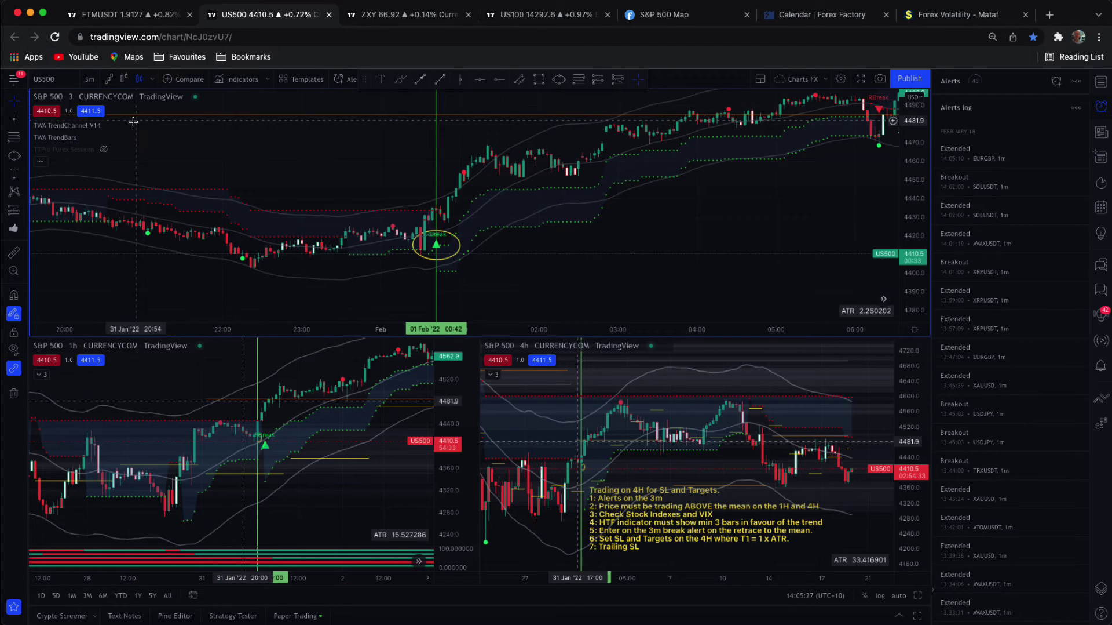
{"action": "mouse_move", "coordinate": [68, 125]}
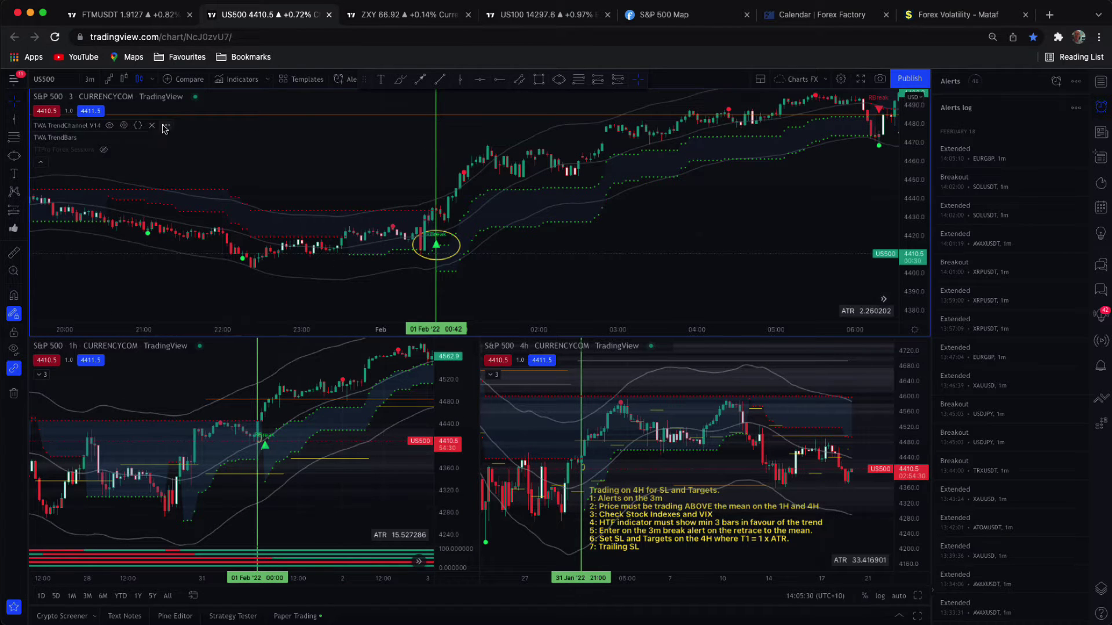
Add a once-per-bar TrendChannel alert with sound and edit its message to 'Breakout 3m'
{"action": "left_click", "coordinate": [165, 126]}
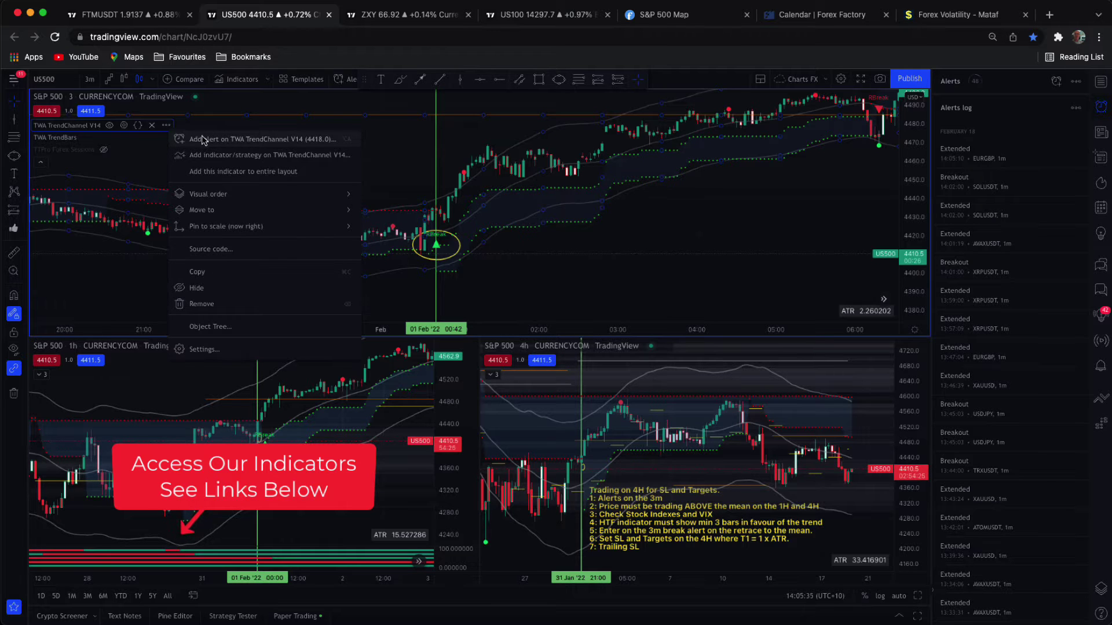
{"action": "left_click", "coordinate": [245, 139]}
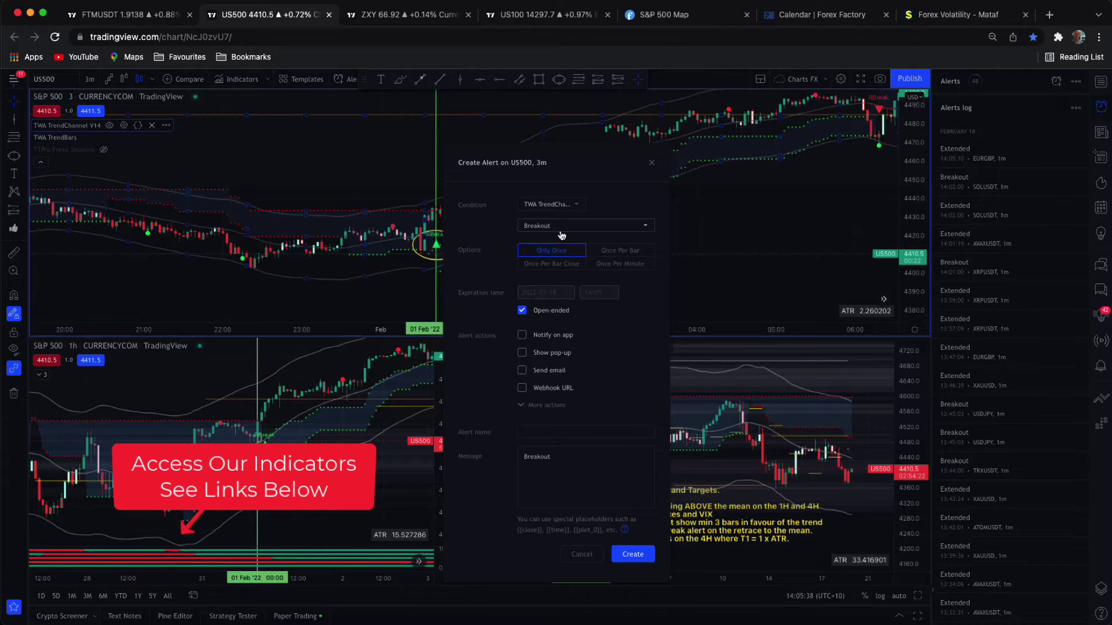
{"action": "left_click", "coordinate": [619, 250]}
{"action": "left_click", "coordinate": [534, 406]}
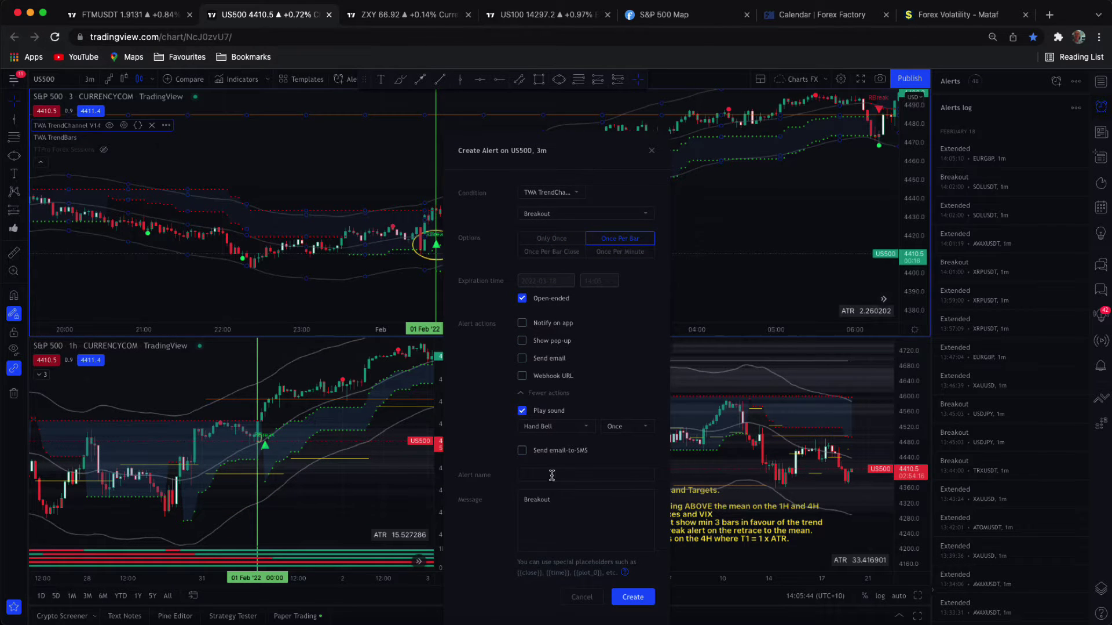
{"action": "left_click", "coordinate": [557, 497]}
{"action": "type", "text": "3m"}
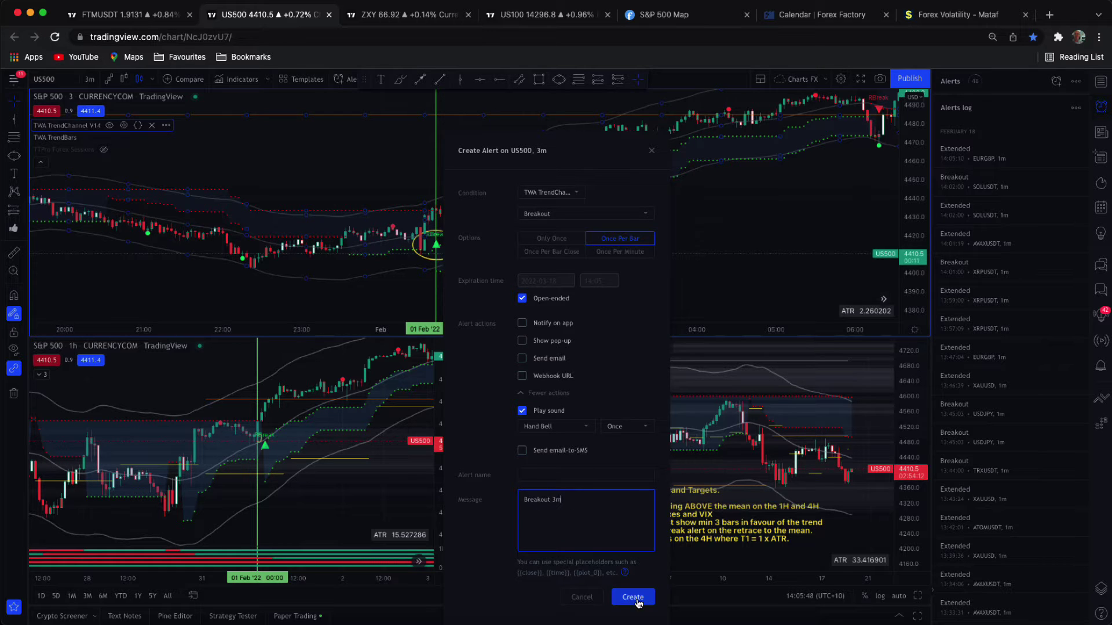
Create the Breakout 3m alert, circle the triggered-alerts log and mark the 4h timeframe
{"action": "left_click", "coordinate": [583, 598]}
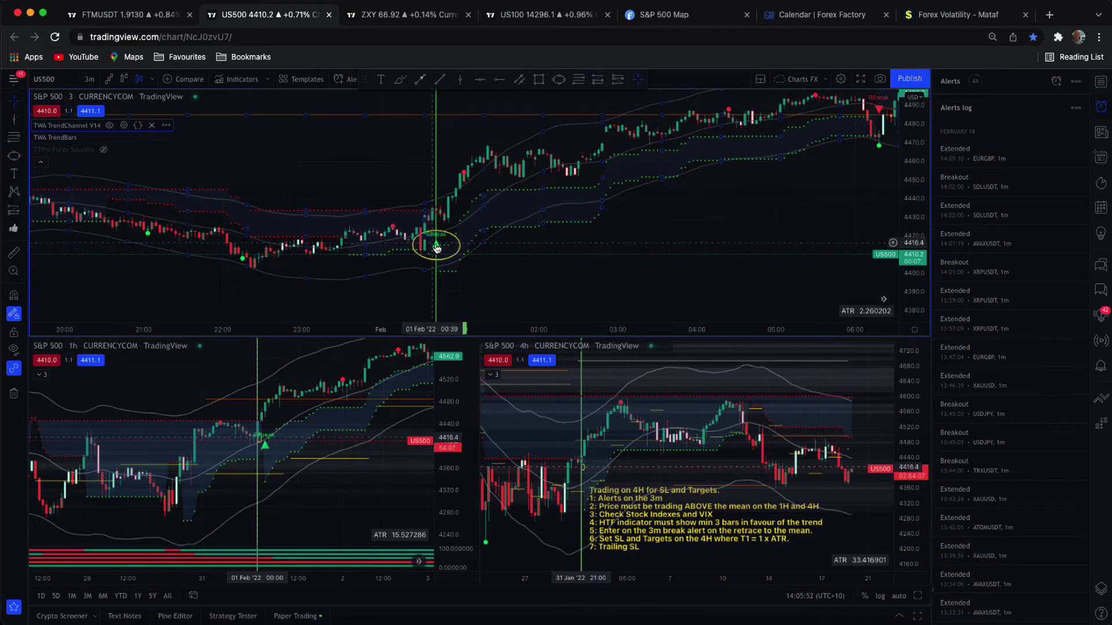
{"action": "mouse_move", "coordinate": [915, 58]}
{"action": "left_mouse_down"}
{"action": "mouse_move", "coordinate": [1106, 50]}
{"action": "mouse_move", "coordinate": [917, 620]}
{"action": "left_mouse_up"}
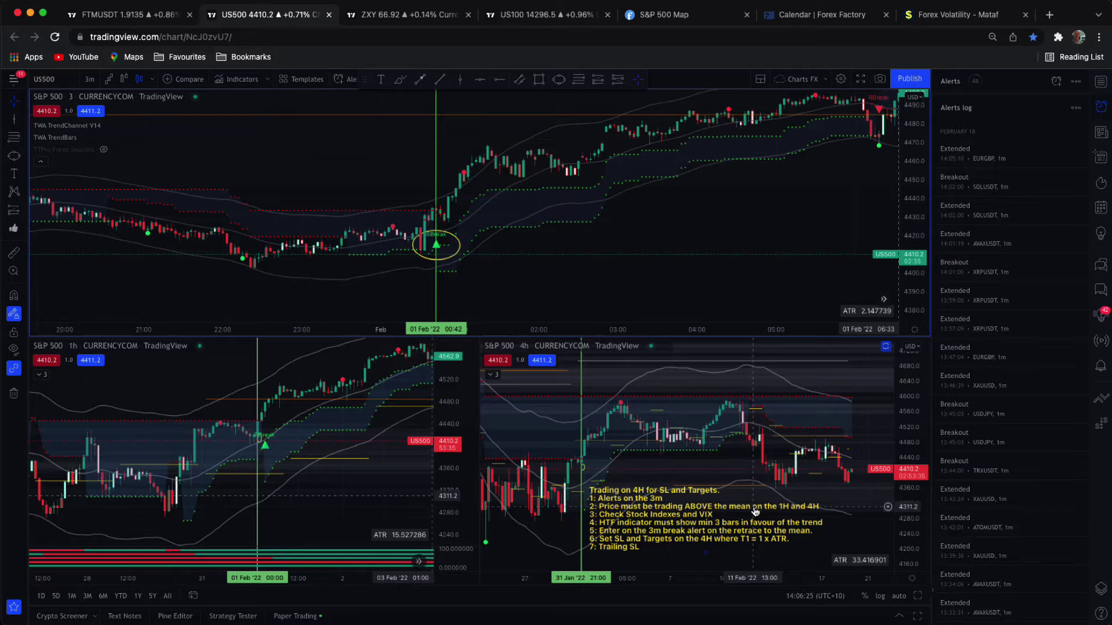
{"action": "mouse_move", "coordinate": [536, 346]}
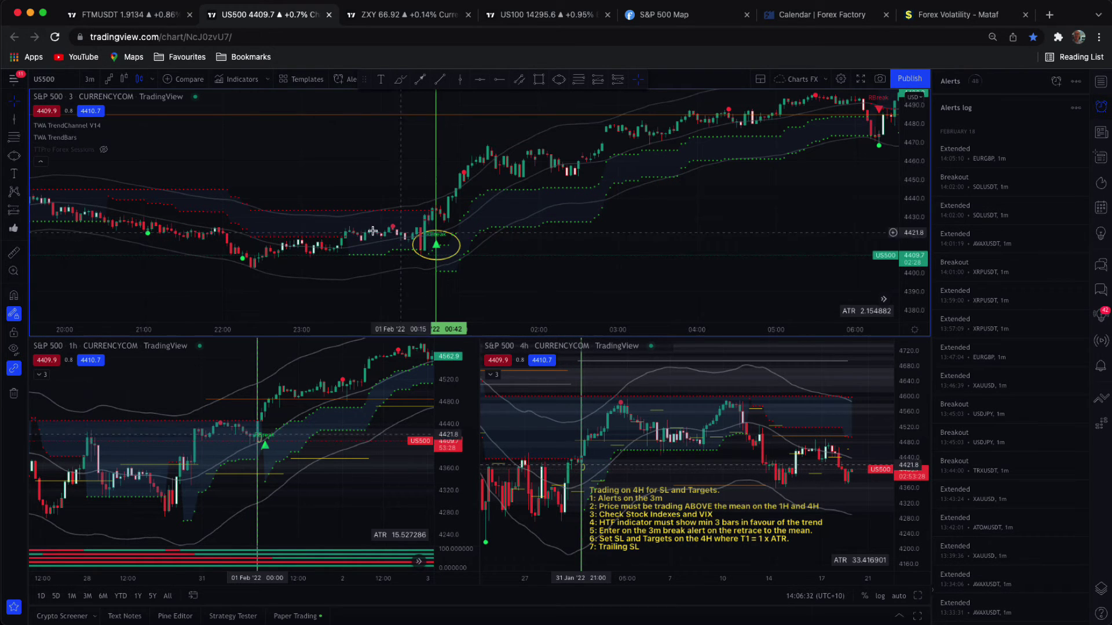
{"action": "left_click", "coordinate": [520, 346]}
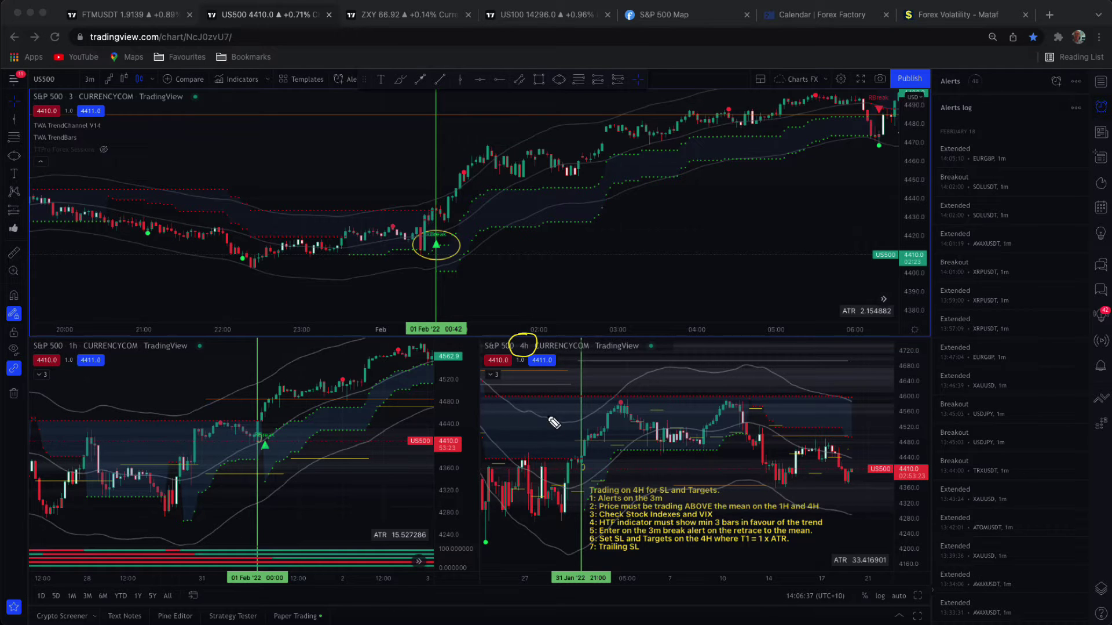
Draw arrows and circles marking the breakout entry on the 3m, 1h and 4h charts
{"action": "mouse_move", "coordinate": [436, 122]}
{"action": "left_mouse_down"}
{"action": "mouse_move", "coordinate": [436, 168]}
{"action": "mouse_move", "coordinate": [444, 154]}
{"action": "left_mouse_up"}
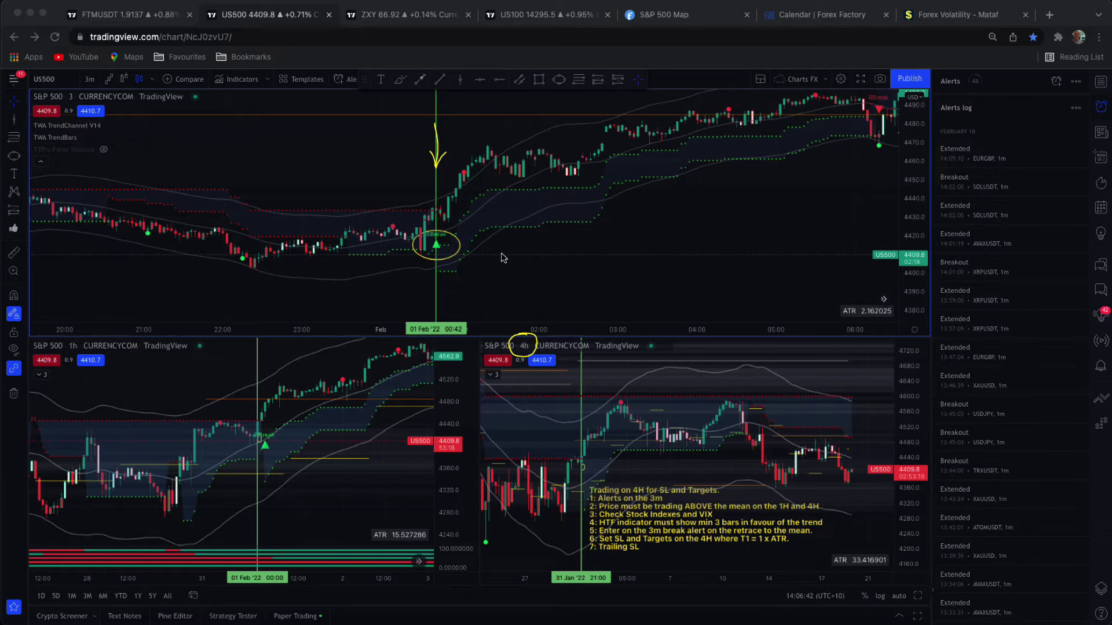
{"action": "mouse_move", "coordinate": [582, 371]}
{"action": "left_mouse_down"}
{"action": "mouse_move", "coordinate": [581, 408]}
{"action": "mouse_move", "coordinate": [584, 398]}
{"action": "left_mouse_up"}
{"action": "left_click_drag", "start_coordinate": [258, 371], "coordinate": [257, 380]}
{"action": "left_click_drag", "start_coordinate": [254, 366], "coordinate": [264, 368]}
{"action": "mouse_move", "coordinate": [589, 462]}
{"action": "left_mouse_down"}
{"action": "mouse_move", "coordinate": [578, 463]}
{"action": "mouse_move", "coordinate": [588, 475]}
{"action": "mouse_move", "coordinate": [642, 436]}
{"action": "mouse_move", "coordinate": [709, 423]}
{"action": "left_mouse_up"}
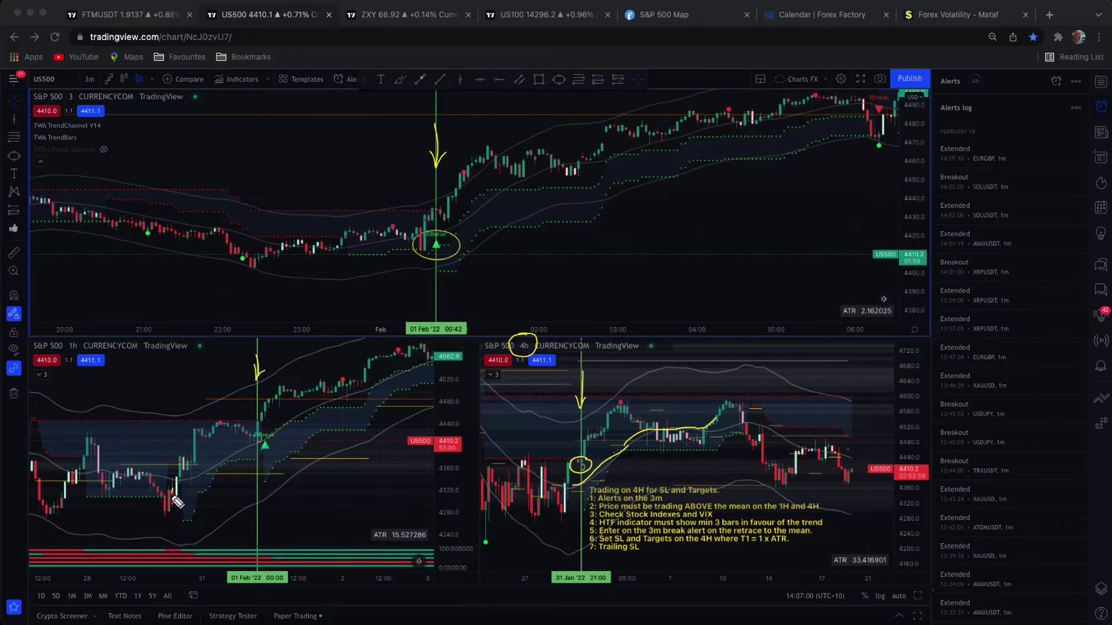
{"action": "mouse_move", "coordinate": [173, 494]}
{"action": "left_mouse_down"}
{"action": "mouse_move", "coordinate": [183, 472]}
{"action": "mouse_move", "coordinate": [200, 480]}
{"action": "mouse_move", "coordinate": [285, 429]}
{"action": "left_mouse_up"}
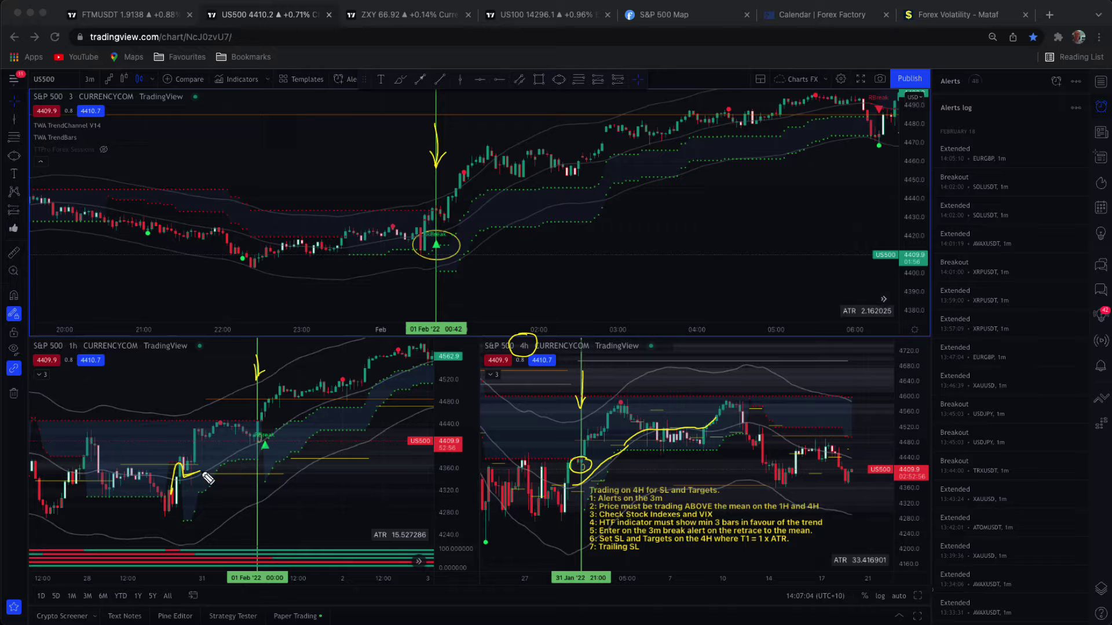
{"action": "mouse_move", "coordinate": [259, 386]}
{"action": "left_mouse_down"}
{"action": "mouse_move", "coordinate": [256, 399]}
{"action": "mouse_move", "coordinate": [261, 393]}
{"action": "left_mouse_up"}
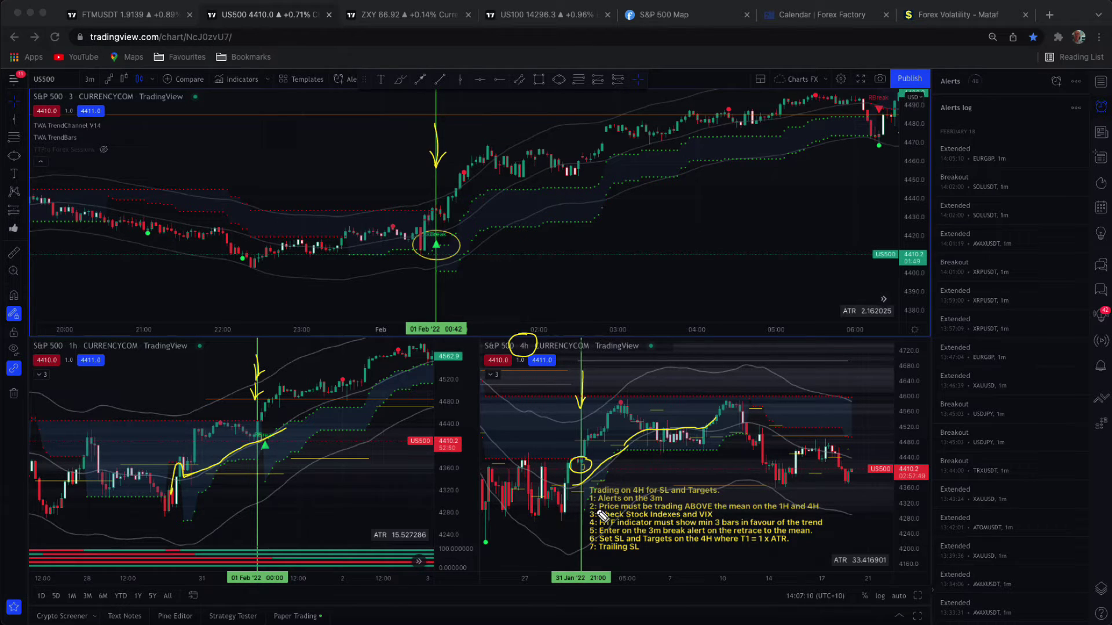
Point at the indexes-and-VIX rule, circle the browser tabs and arrow the S&P 500 Map tab
{"action": "left_click_drag", "start_coordinate": [525, 506], "coordinate": [588, 506]}
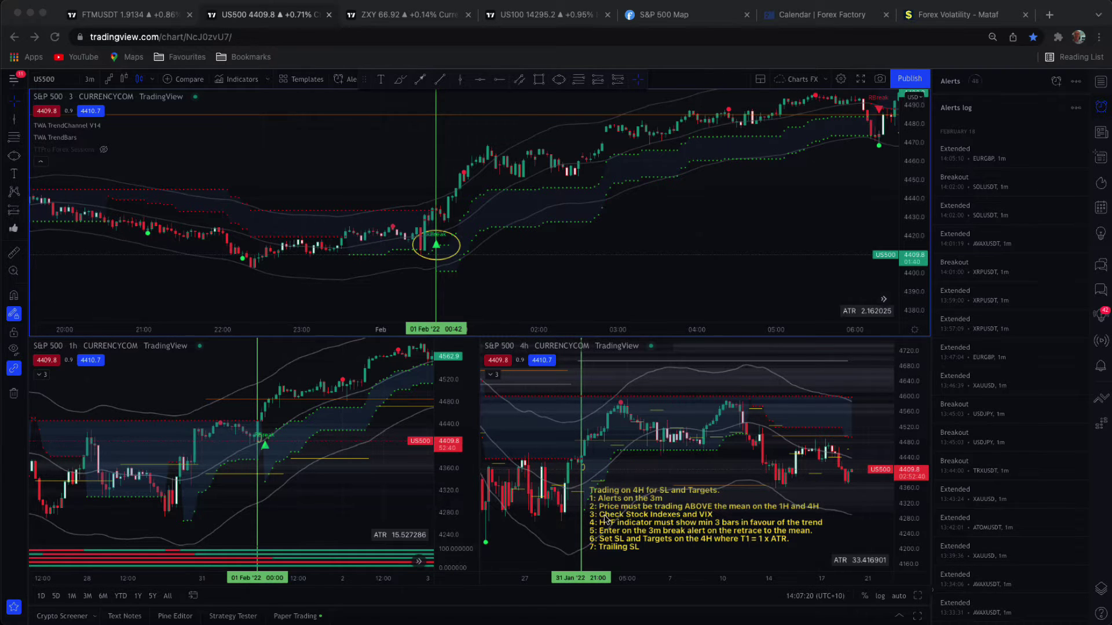
{"action": "left_click_drag", "start_coordinate": [522, 514], "coordinate": [583, 514]}
{"action": "left_click_drag", "start_coordinate": [759, 18], "coordinate": [163, 18]}
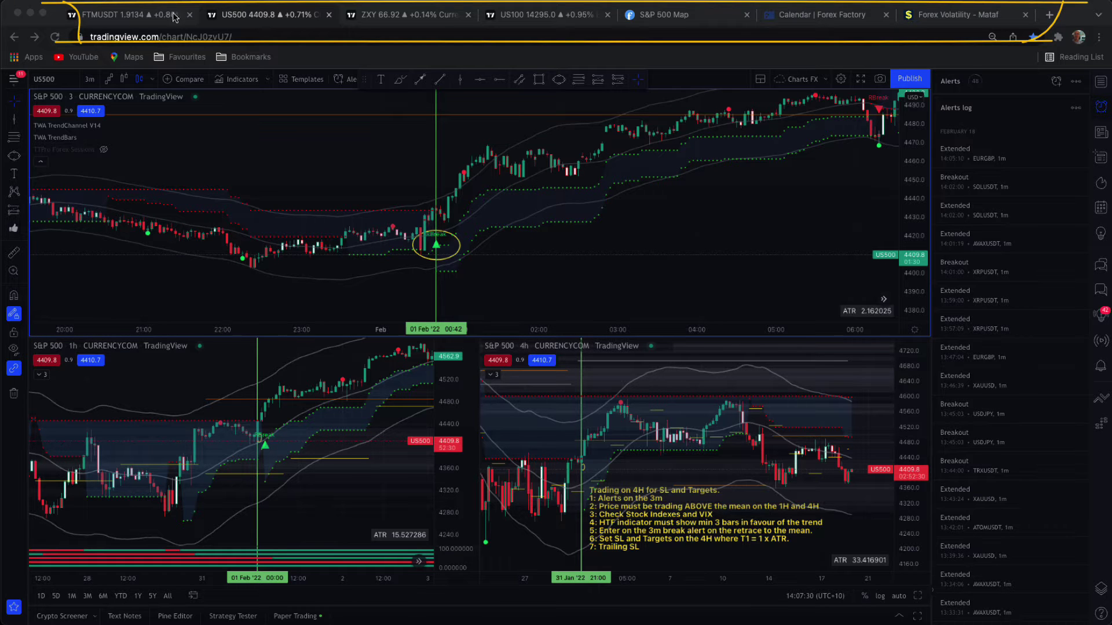
{"action": "left_click_drag", "start_coordinate": [630, 143], "coordinate": [660, 26]}
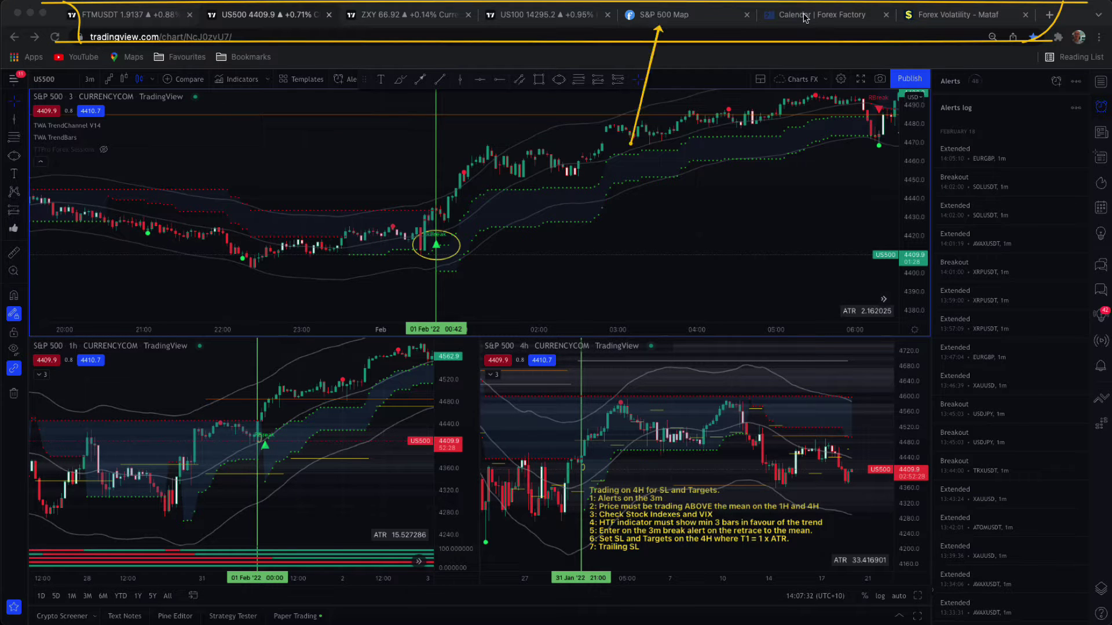
Switch to the S&P 500 Map tab to view Finviz's one-day sector heatmap
{"action": "left_click", "coordinate": [674, 17]}
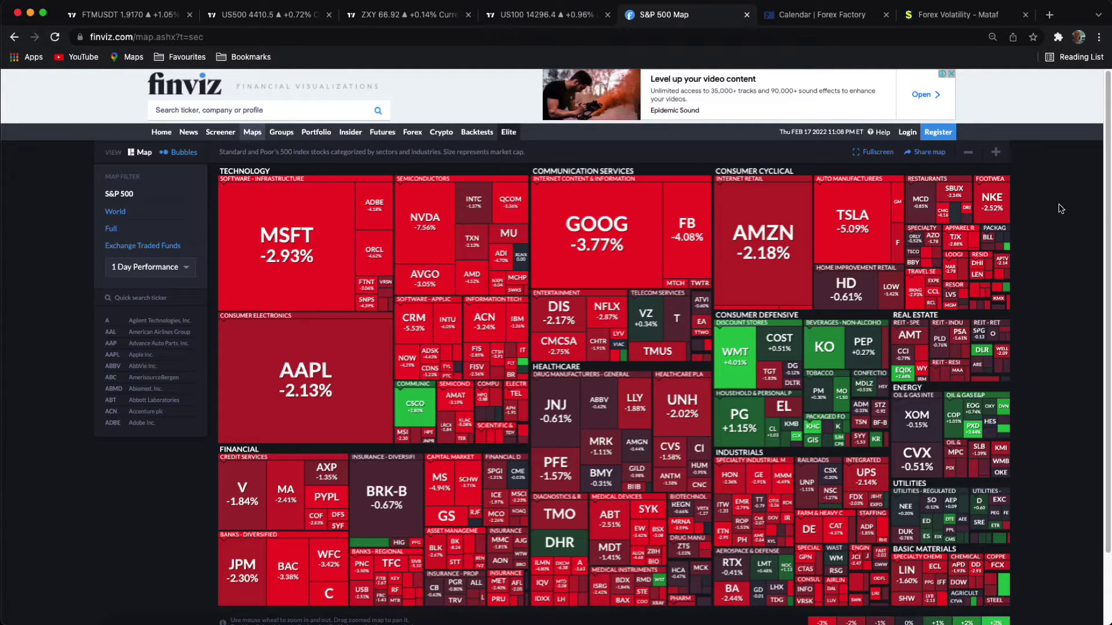
Switch to the US100 tab and pick the six-chart grid layout
{"action": "left_click", "coordinate": [523, 17]}
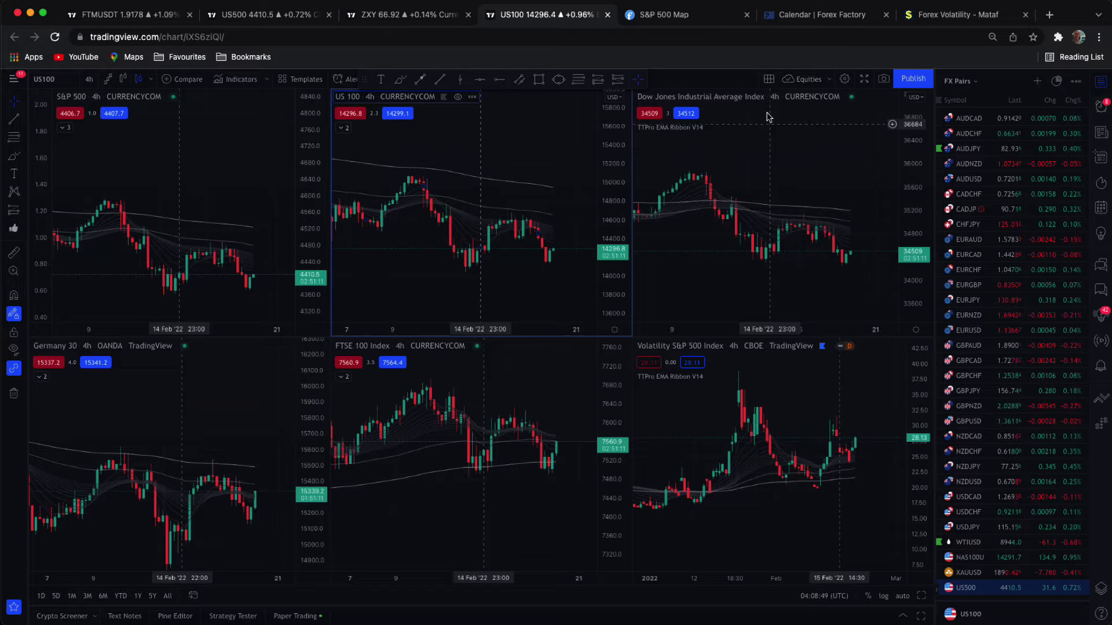
{"action": "left_click", "coordinate": [769, 79]}
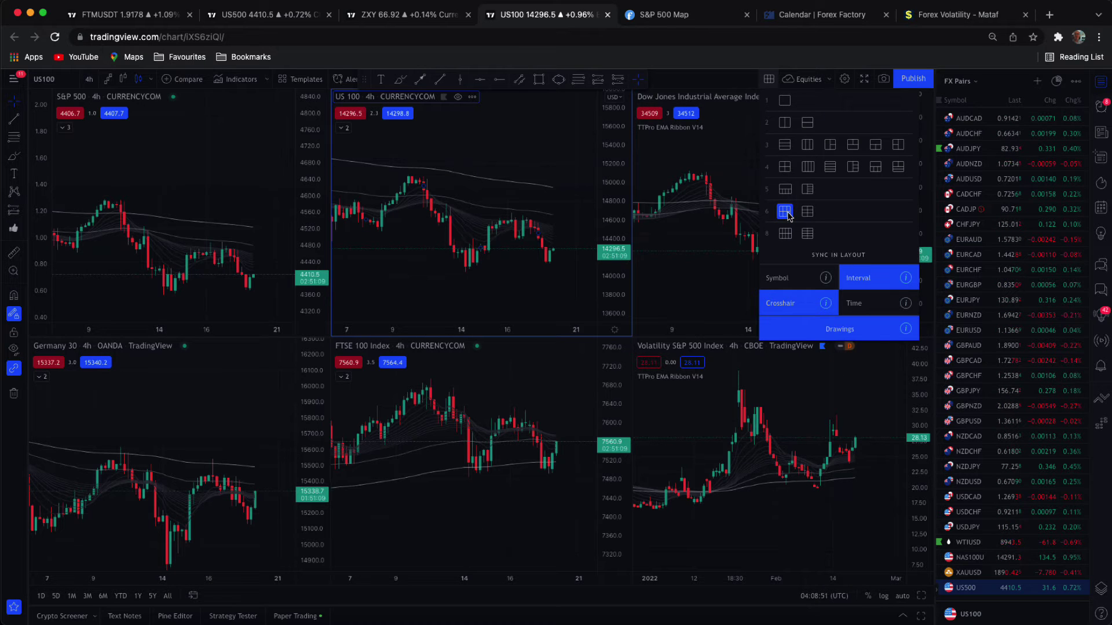
{"action": "left_click", "coordinate": [230, 164]}
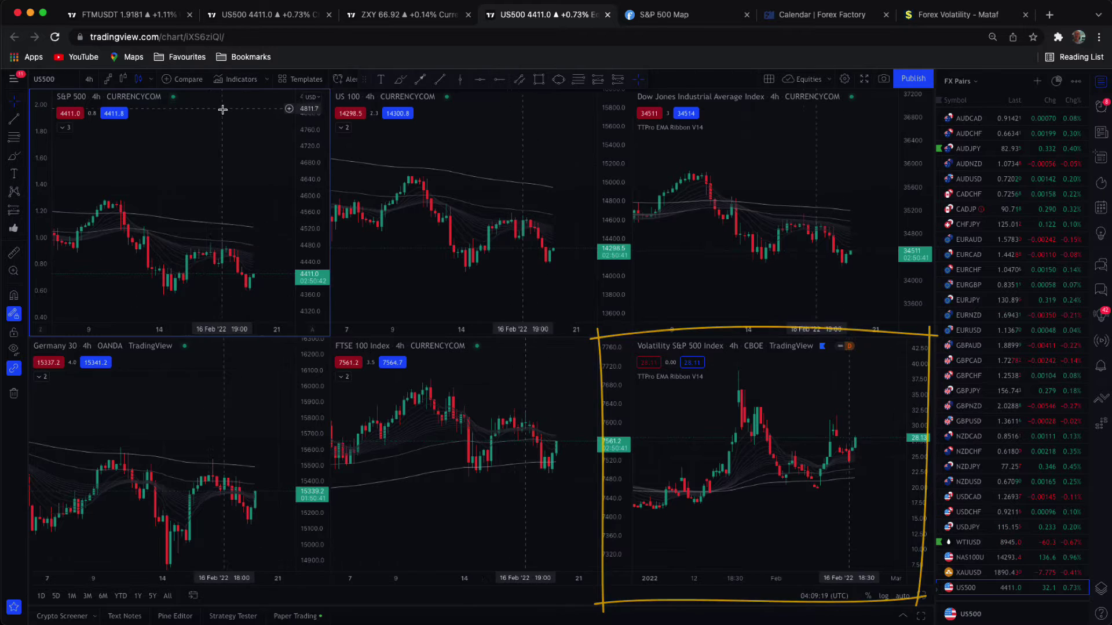
Arrow the pullbacks on S&P 500, US 100 and Dow, mark the rising VIX, then clear drawings
{"action": "left_click_drag", "start_coordinate": [140, 235], "coordinate": [232, 261]}
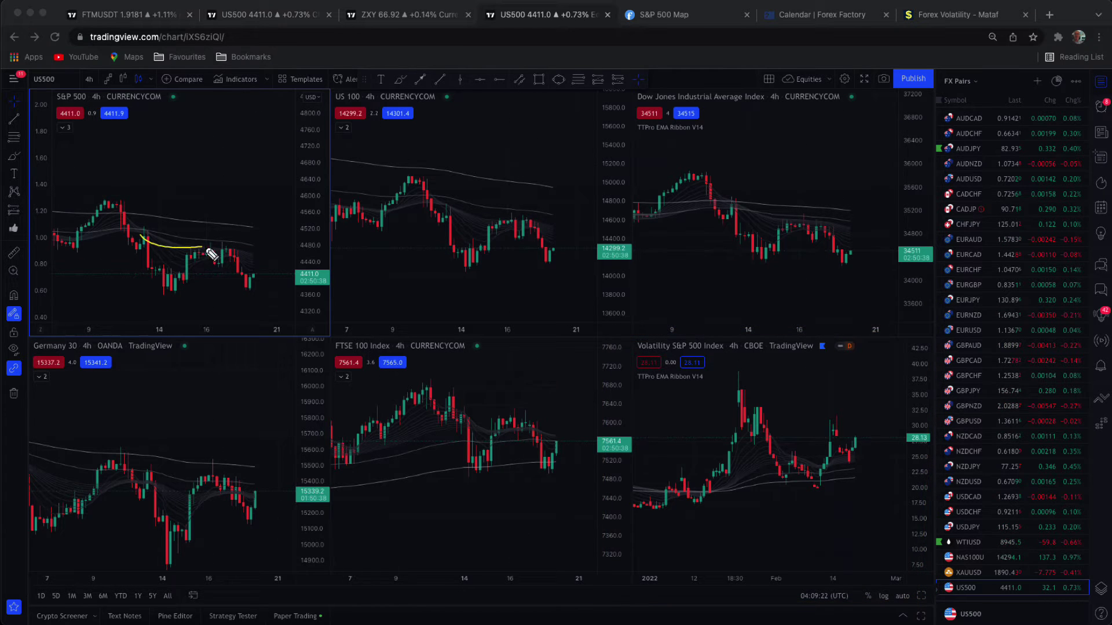
{"action": "left_click_drag", "start_coordinate": [432, 202], "coordinate": [527, 237]}
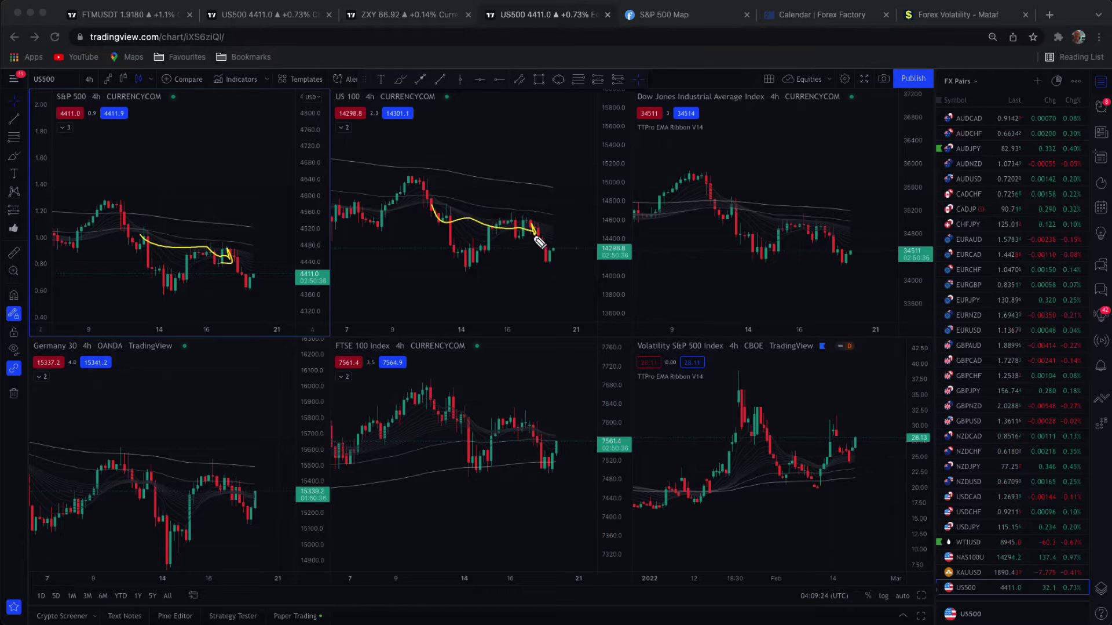
{"action": "mouse_move", "coordinate": [733, 209]}
{"action": "left_mouse_down"}
{"action": "mouse_move", "coordinate": [827, 235]}
{"action": "mouse_move", "coordinate": [868, 267]}
{"action": "left_mouse_up"}
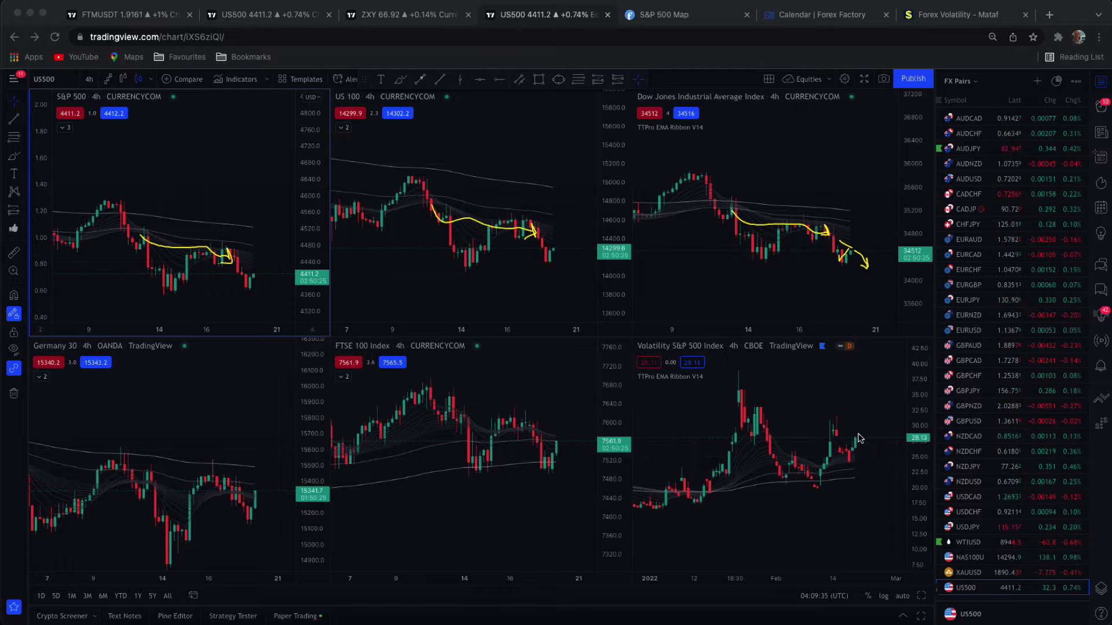
{"action": "left_click_drag", "start_coordinate": [852, 427], "coordinate": [878, 471]}
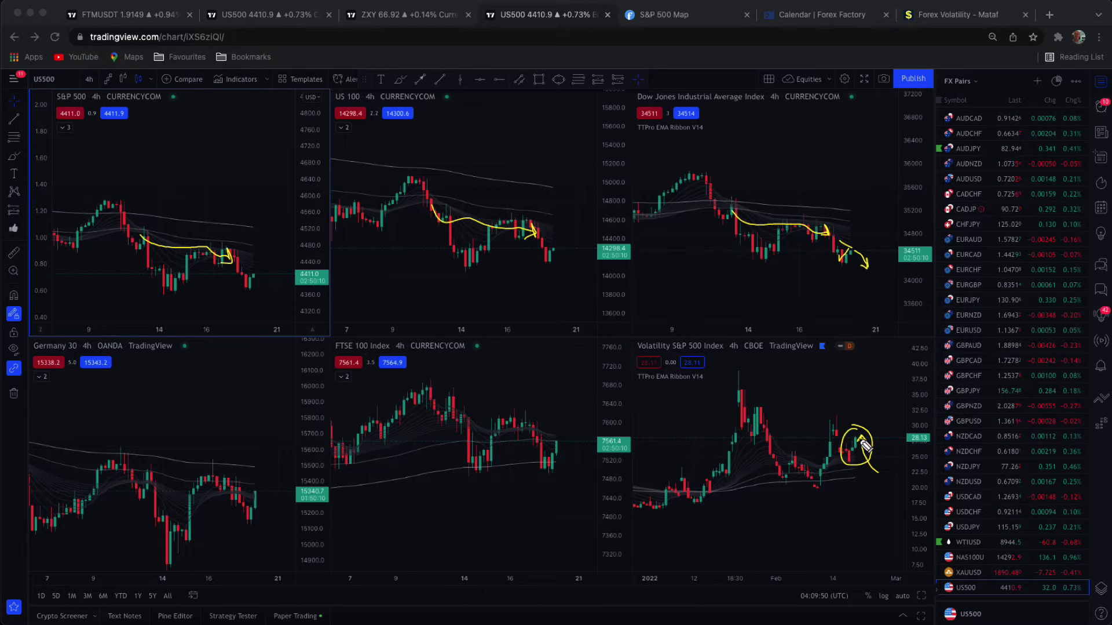
{"action": "left_click_drag", "start_coordinate": [861, 436], "coordinate": [859, 464]}
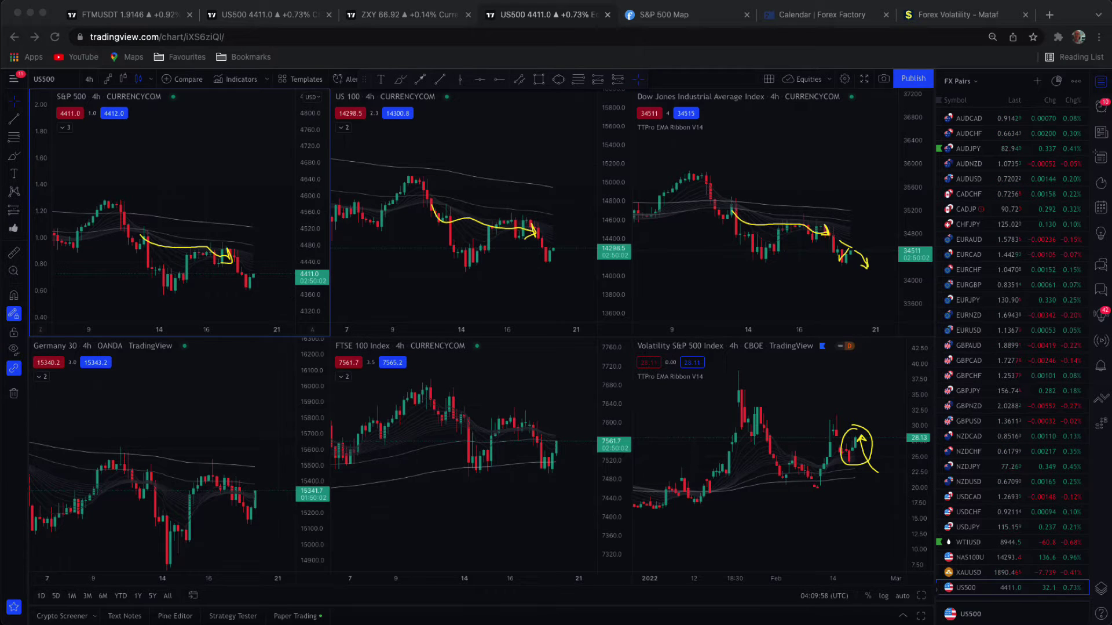
{"action": "key", "text": "Escape"}
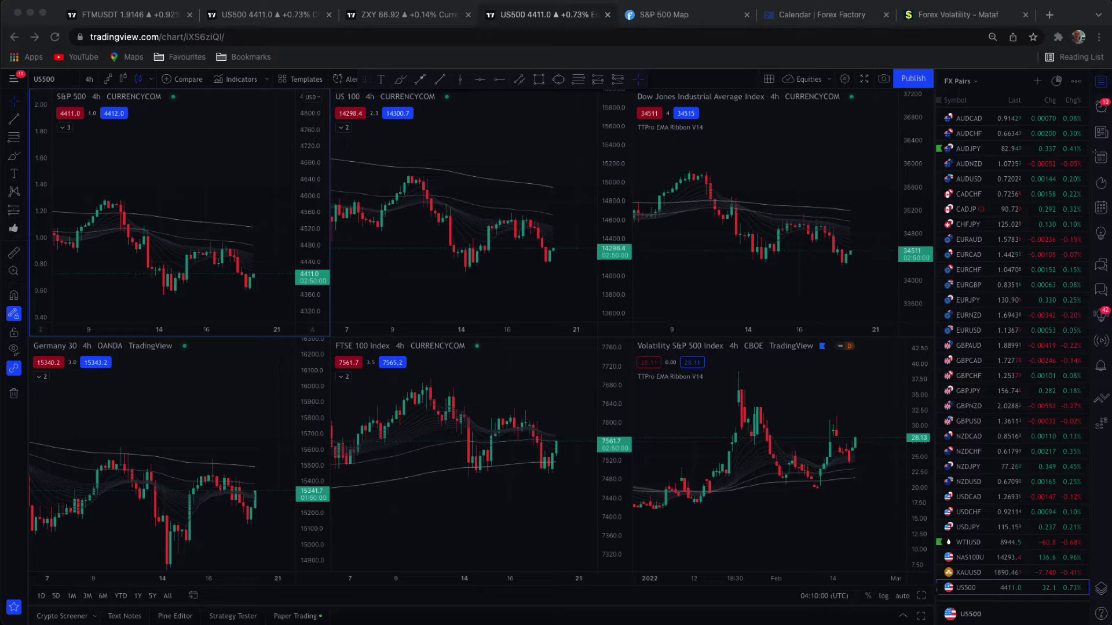
{"action": "key", "text": "super+Tab"}
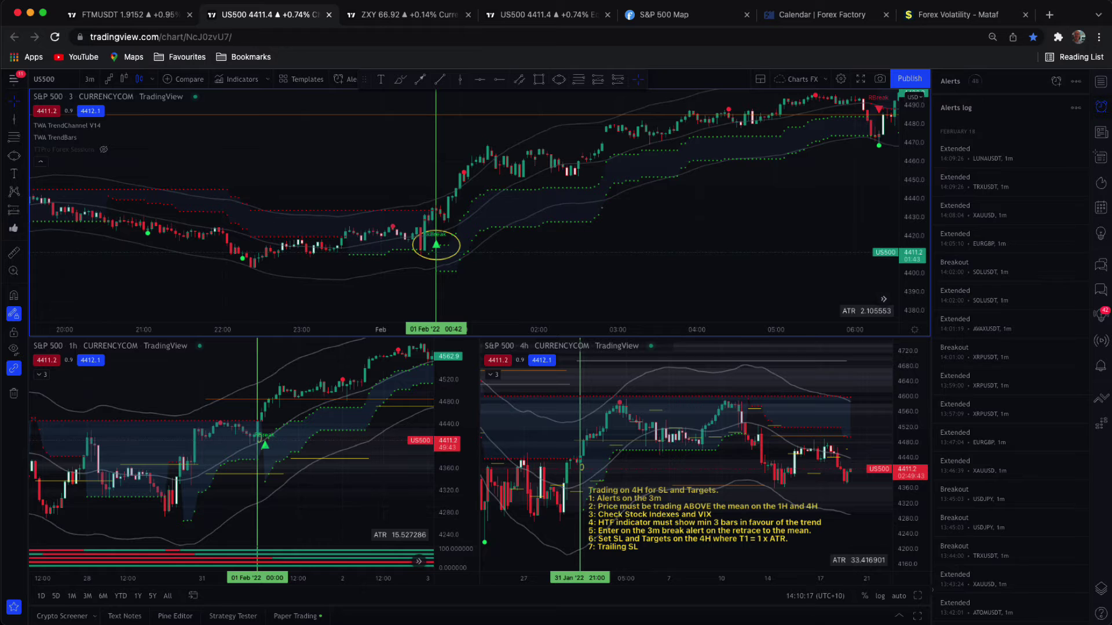
{"action": "left_click_drag", "start_coordinate": [800, 432], "coordinate": [807, 443]}
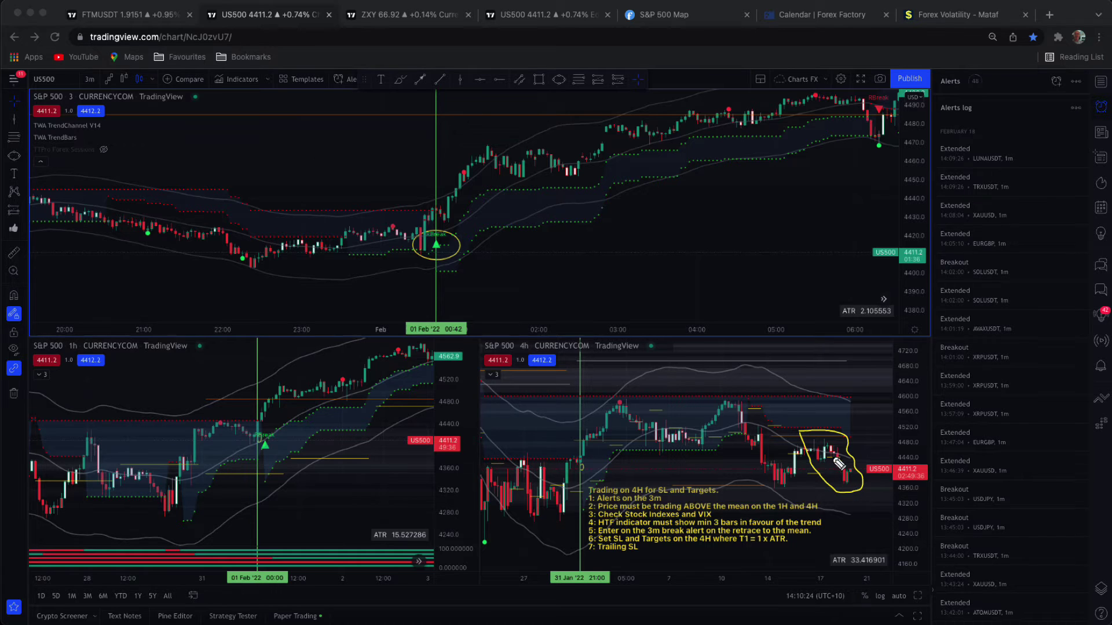
{"action": "left_click_drag", "start_coordinate": [827, 457], "coordinate": [859, 476]}
{"action": "left_click_drag", "start_coordinate": [855, 472], "coordinate": [865, 439]}
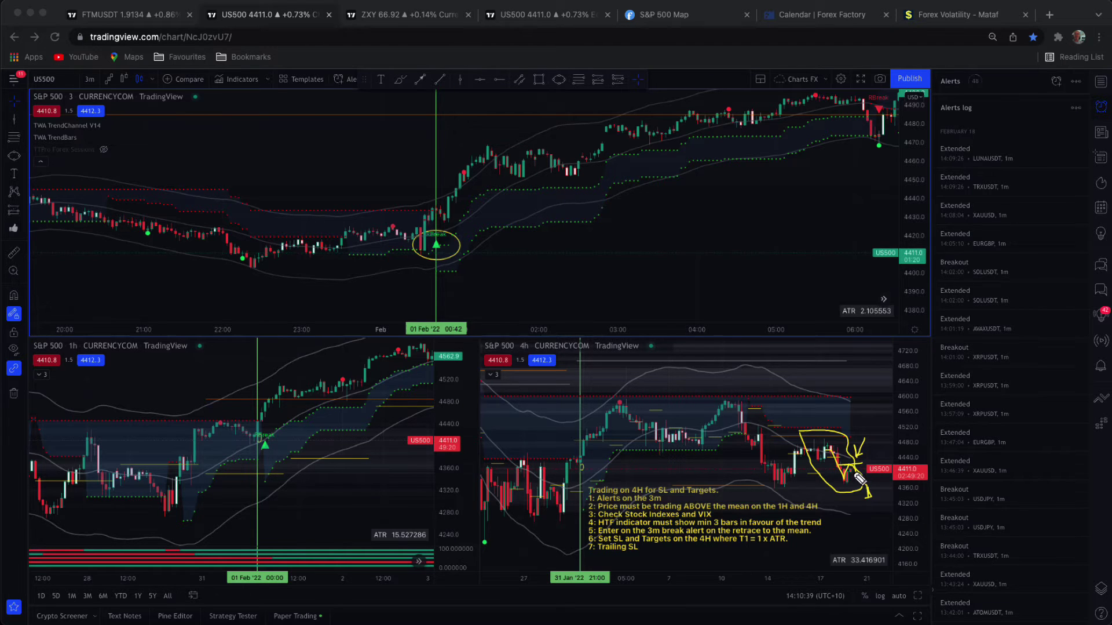
{"action": "left_click_drag", "start_coordinate": [855, 473], "coordinate": [880, 498]}
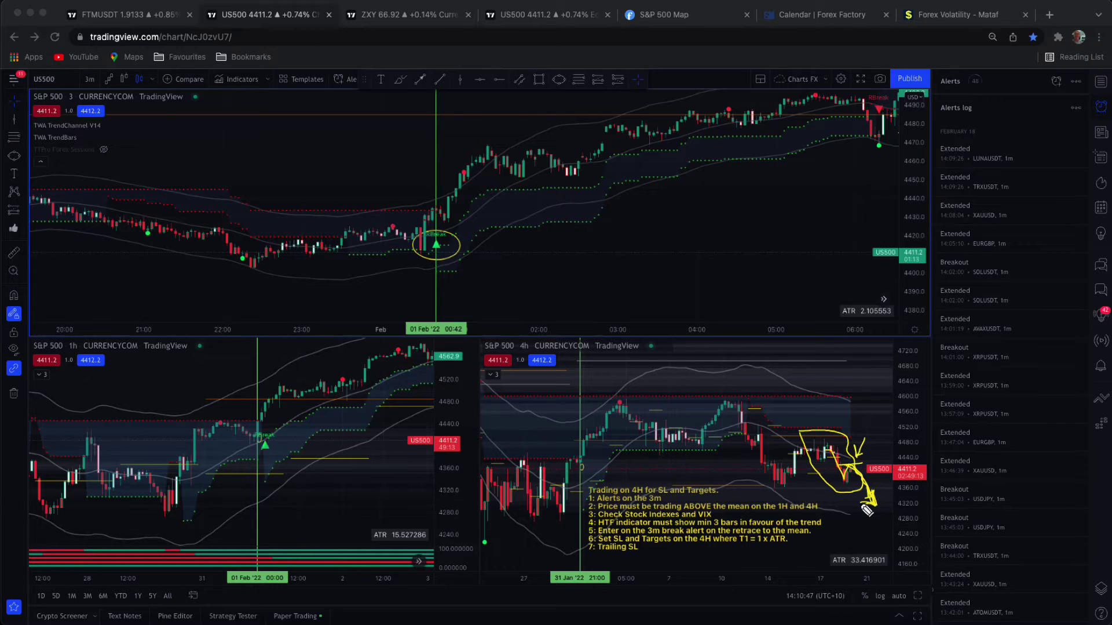
{"action": "left_click_drag", "start_coordinate": [441, 236], "coordinate": [459, 236]}
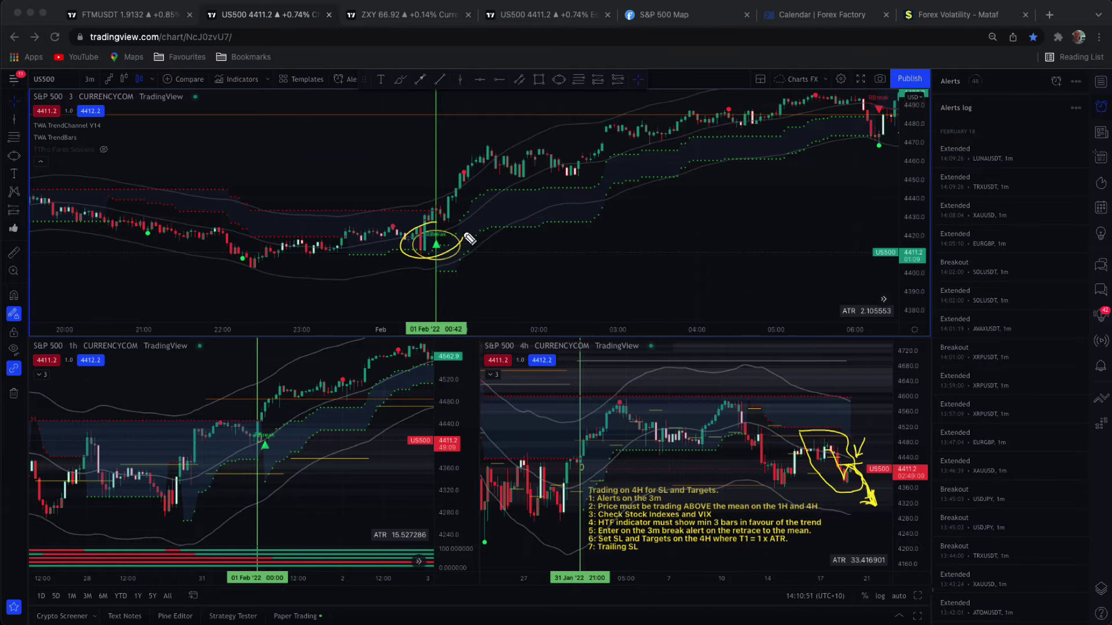
{"action": "key", "text": "Escape"}
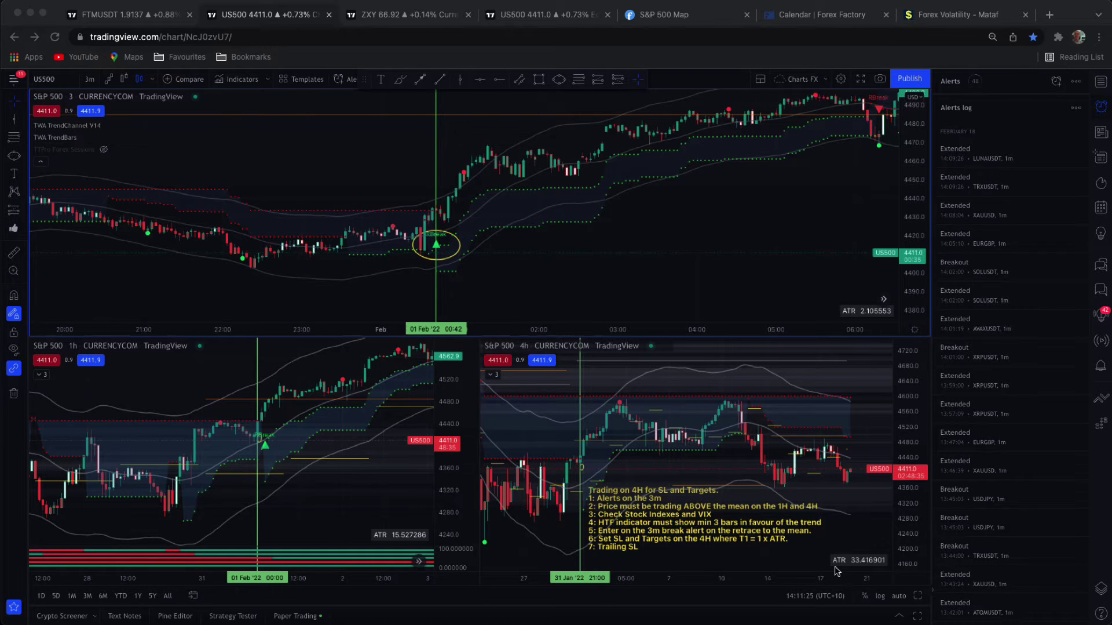
{"action": "left_click_drag", "start_coordinate": [565, 462], "coordinate": [563, 463]}
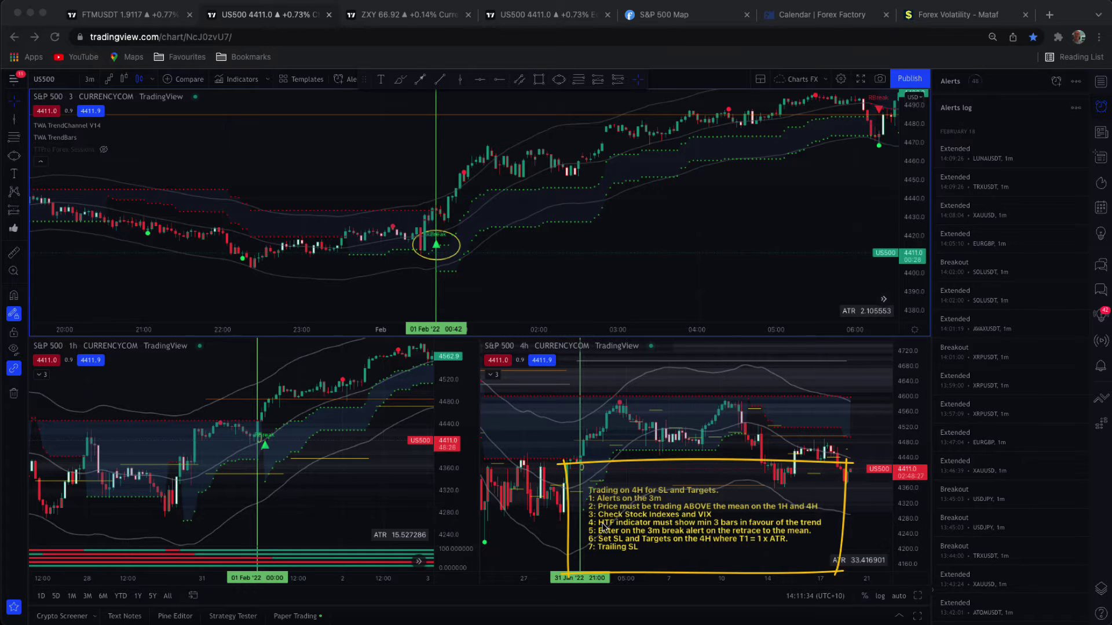
{"action": "left_click_drag", "start_coordinate": [537, 541], "coordinate": [591, 525]}
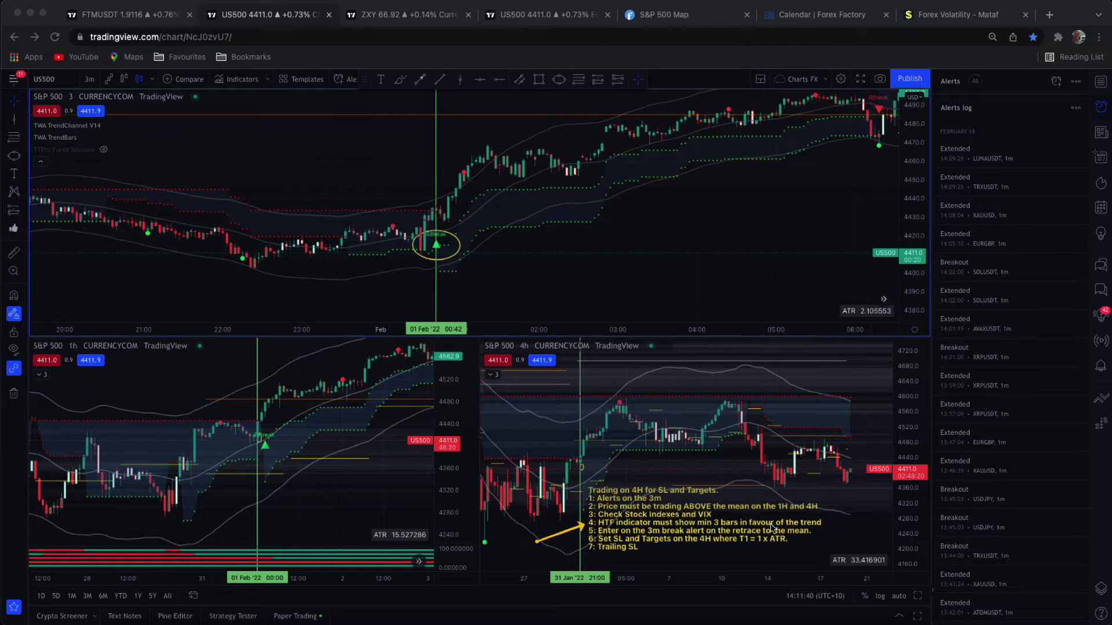
{"action": "key", "text": "ctrl+z"}
{"action": "left_click_drag", "start_coordinate": [441, 210], "coordinate": [439, 238]}
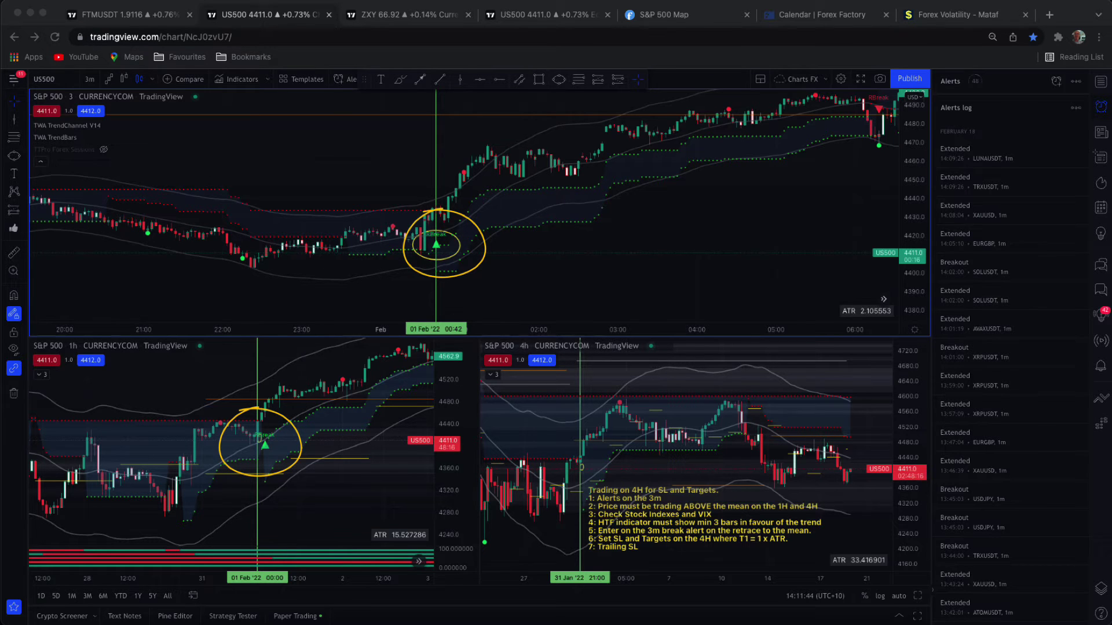
{"action": "mouse_move", "coordinate": [3, 520]}
{"action": "left_mouse_down"}
{"action": "mouse_move", "coordinate": [412, 521]}
{"action": "mouse_move", "coordinate": [15, 524]}
{"action": "left_mouse_up"}
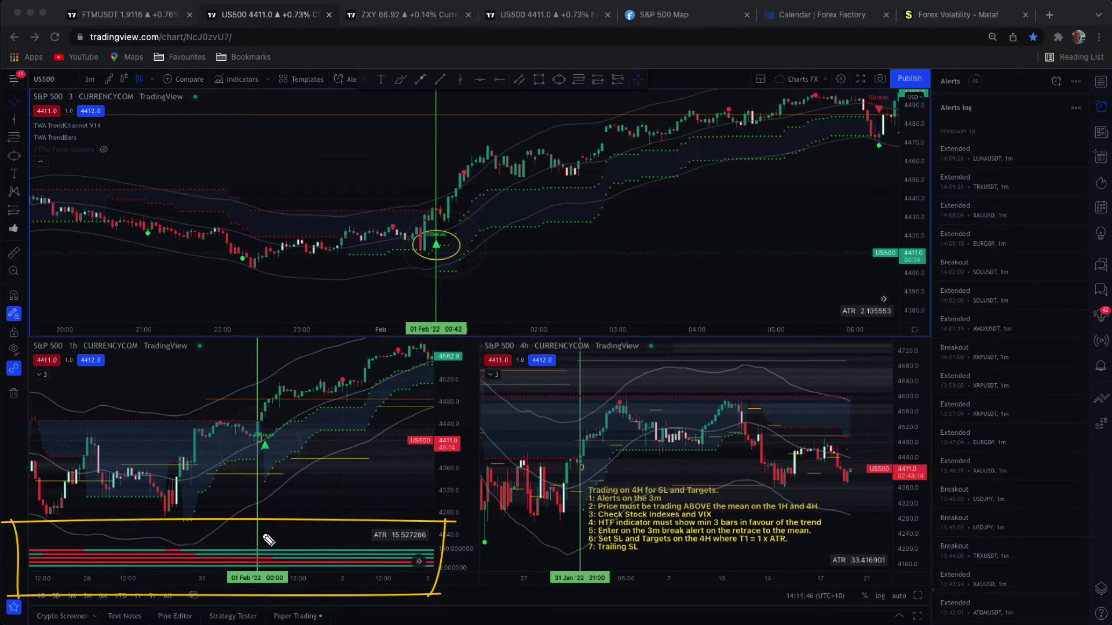
{"action": "mouse_move", "coordinate": [319, 521]}
{"action": "left_mouse_down"}
{"action": "mouse_move", "coordinate": [304, 548]}
{"action": "mouse_move", "coordinate": [246, 550]}
{"action": "mouse_move", "coordinate": [255, 575]}
{"action": "mouse_move", "coordinate": [271, 549]}
{"action": "left_mouse_up"}
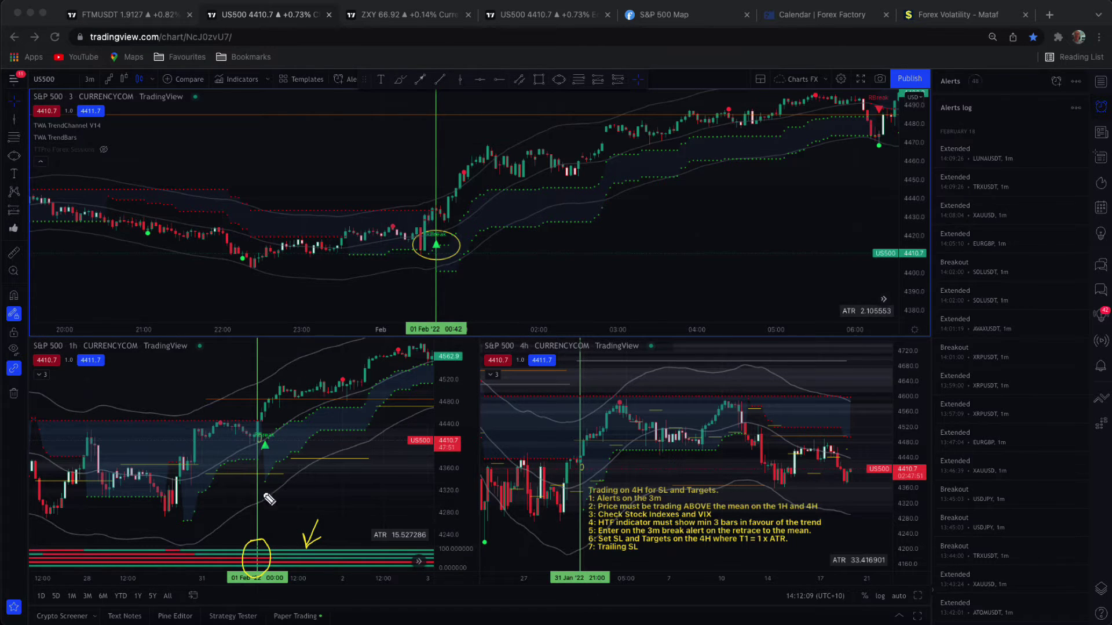
{"action": "mouse_move", "coordinate": [271, 434]}
{"action": "left_mouse_down"}
{"action": "mouse_move", "coordinate": [240, 443]}
{"action": "mouse_move", "coordinate": [262, 449]}
{"action": "left_mouse_up"}
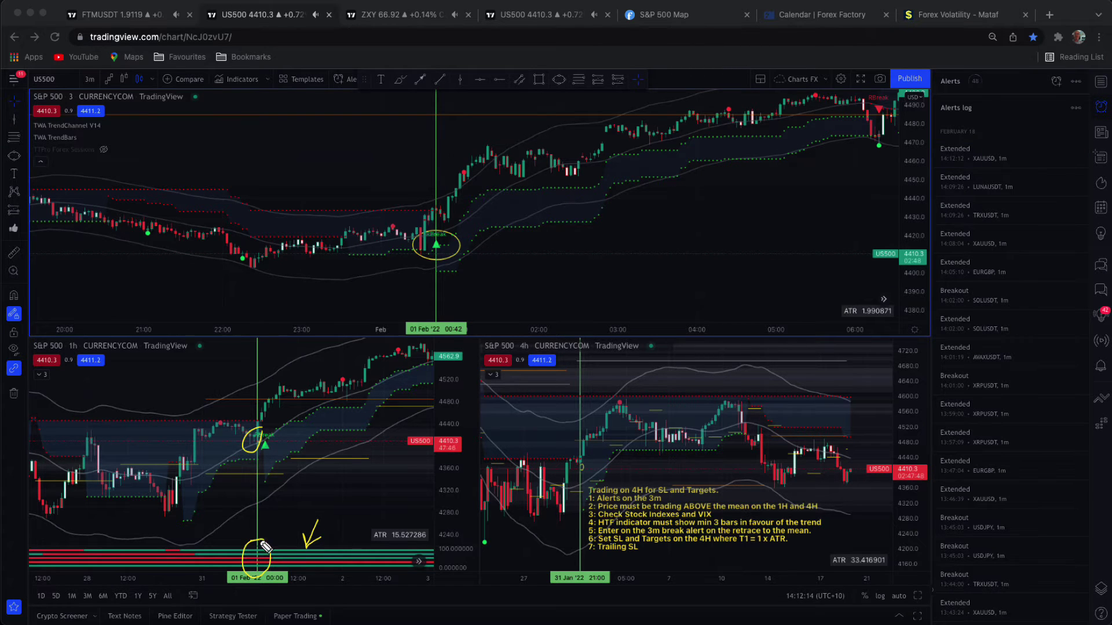
{"action": "key", "text": "Escape"}
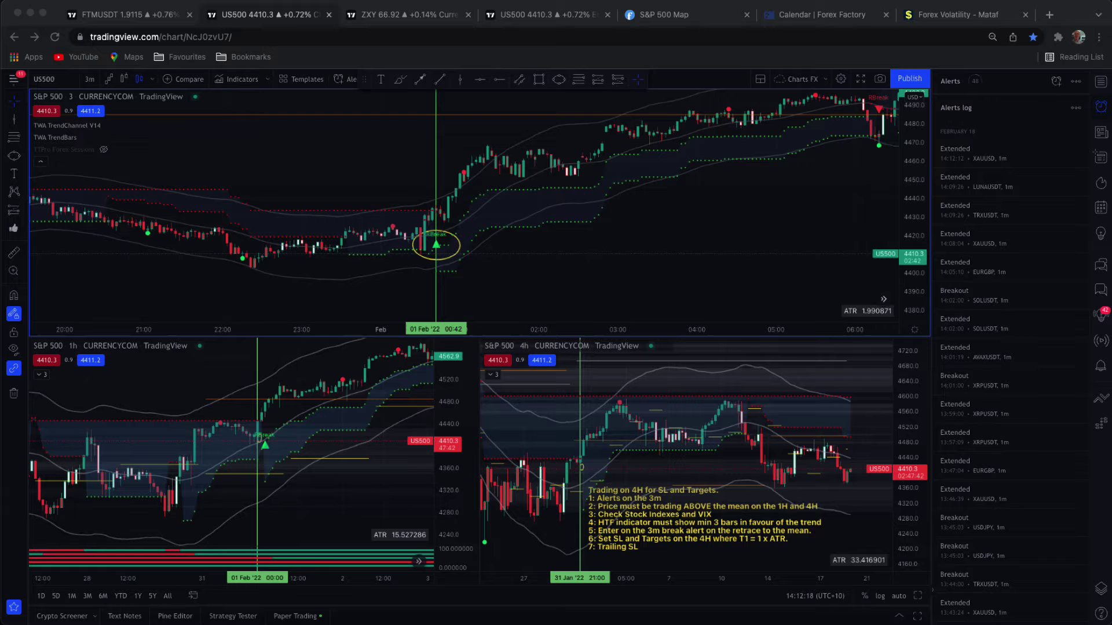
{"action": "left_click", "coordinate": [385, 246]}
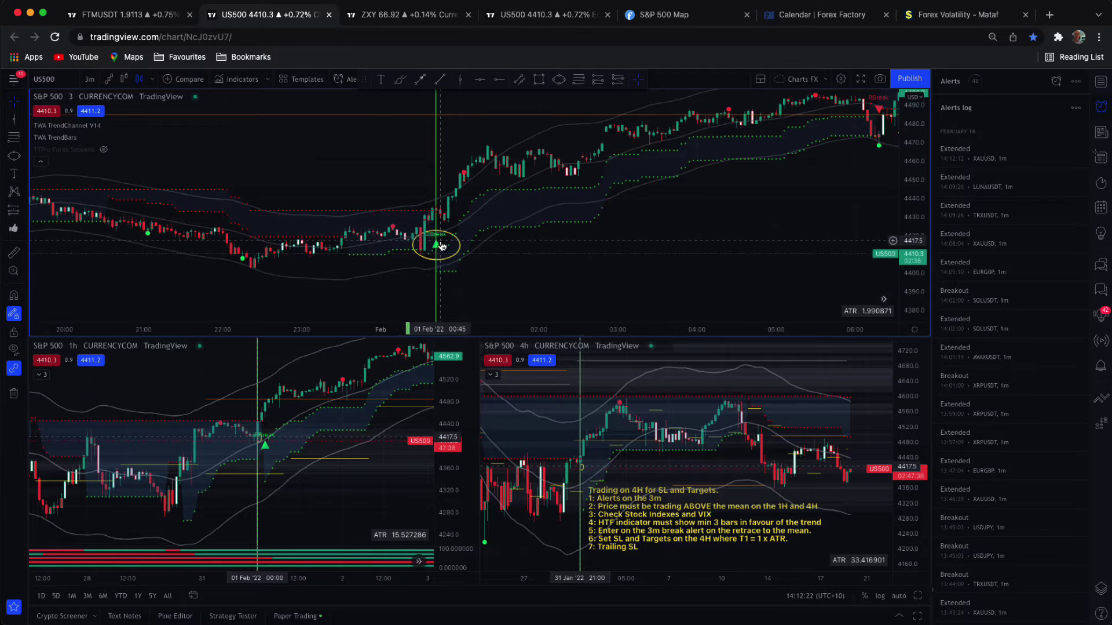
{"action": "left_click_drag", "start_coordinate": [504, 522], "coordinate": [580, 523]}
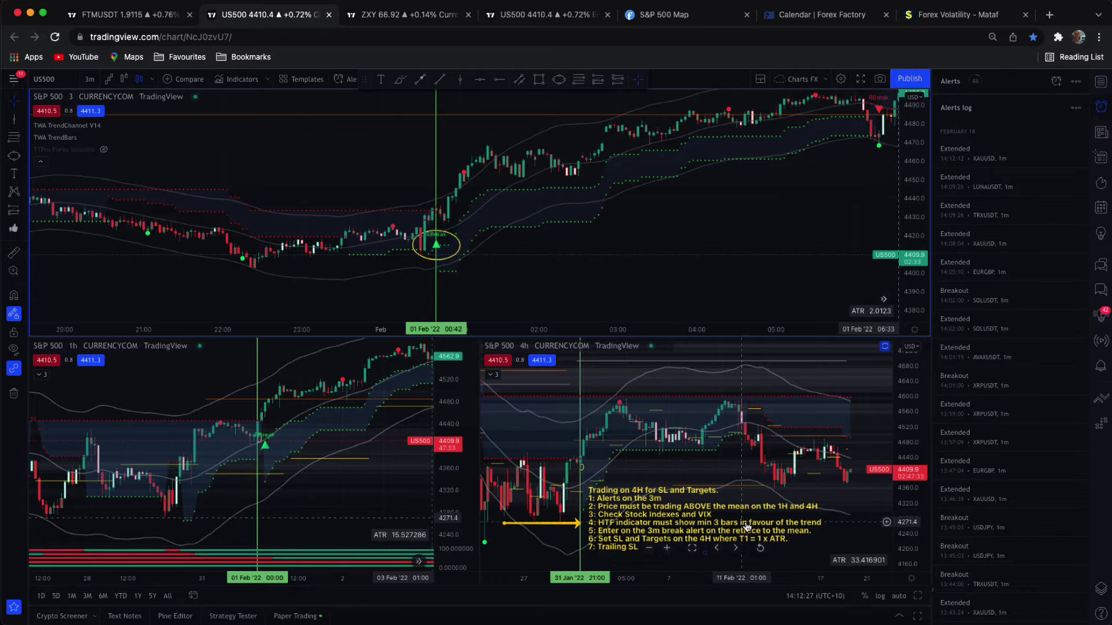
{"action": "left_click_drag", "start_coordinate": [580, 522], "coordinate": [600, 536]}
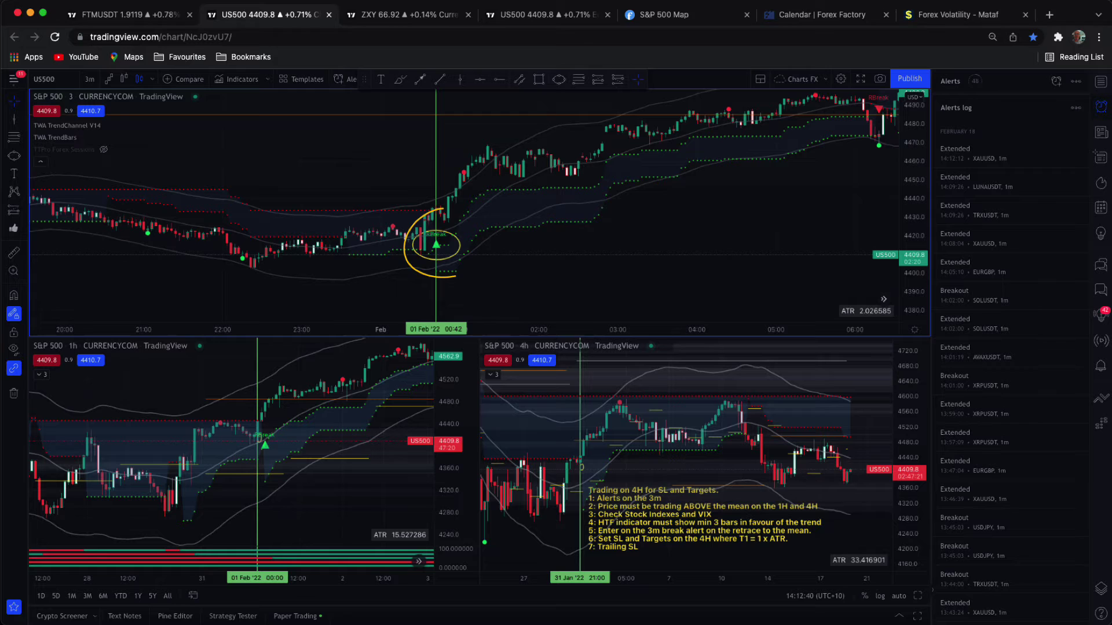
Sketch the 3m breakout candle, arrows to the alerts log and the rally level, then clear them
{"action": "mouse_move", "coordinate": [456, 276]}
{"action": "left_mouse_down"}
{"action": "mouse_move", "coordinate": [442, 210]}
{"action": "mouse_move", "coordinate": [409, 224]}
{"action": "left_mouse_up"}
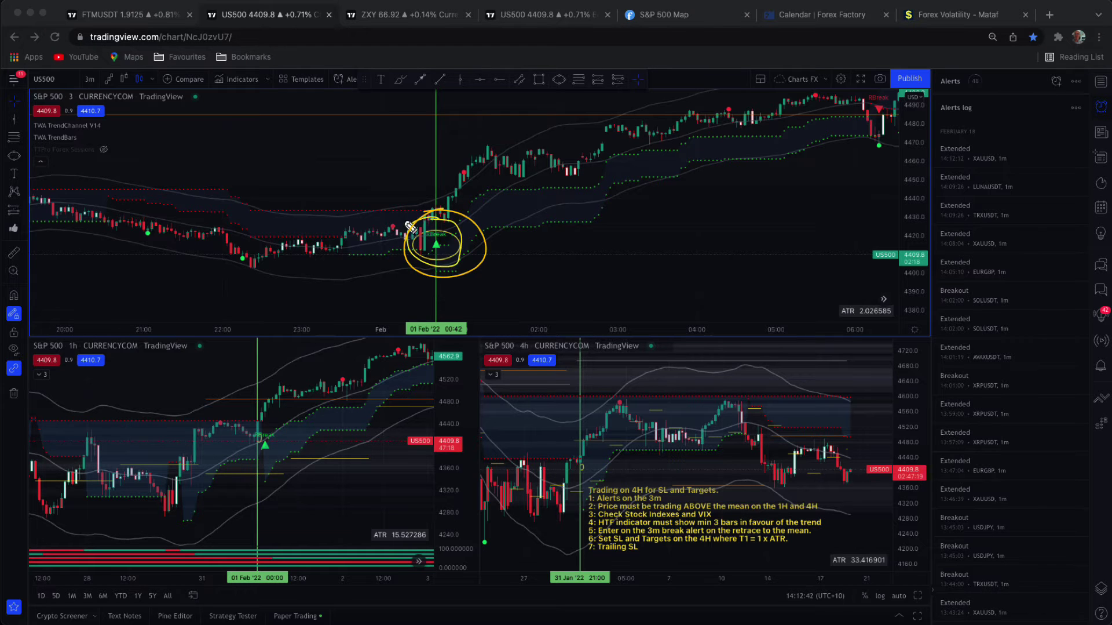
{"action": "left_click_drag", "start_coordinate": [731, 220], "coordinate": [939, 197]}
{"action": "left_click_drag", "start_coordinate": [1011, 117], "coordinate": [1028, 203]}
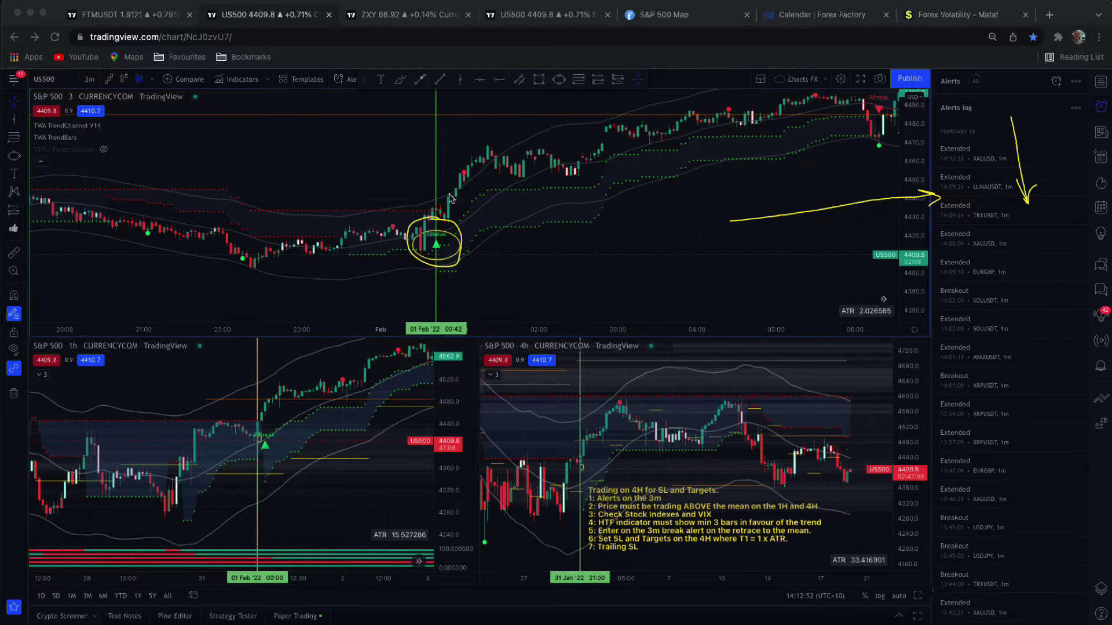
{"action": "left_click_drag", "start_coordinate": [446, 221], "coordinate": [554, 178]}
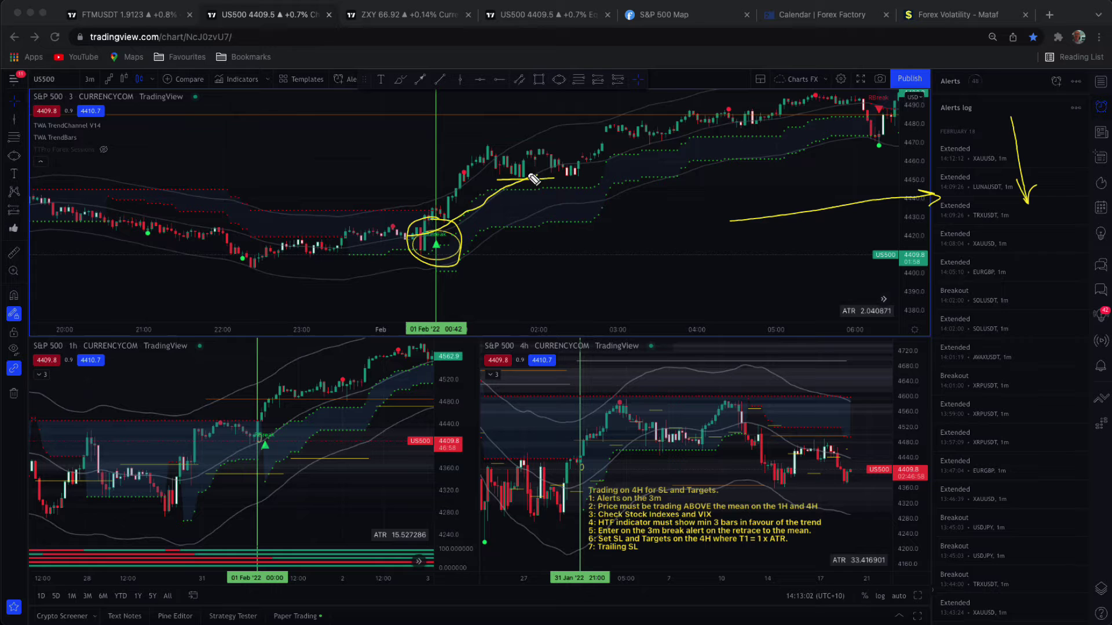
{"action": "key", "text": "Escape"}
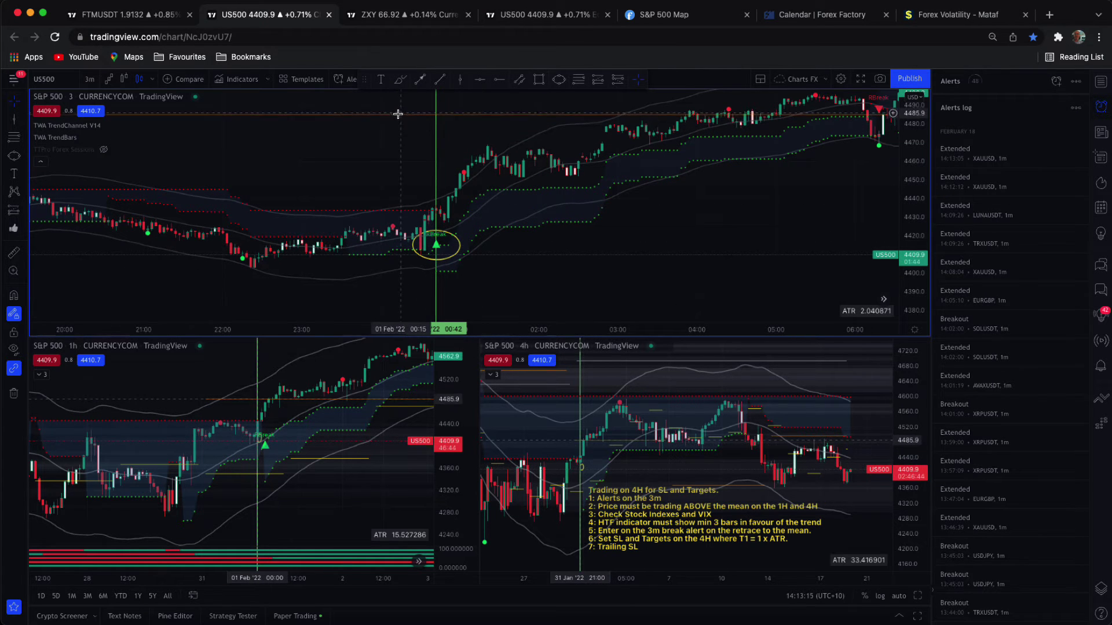
Place a long position on the 3m chart and shift the checklist note right
{"action": "left_click", "coordinate": [598, 79]}
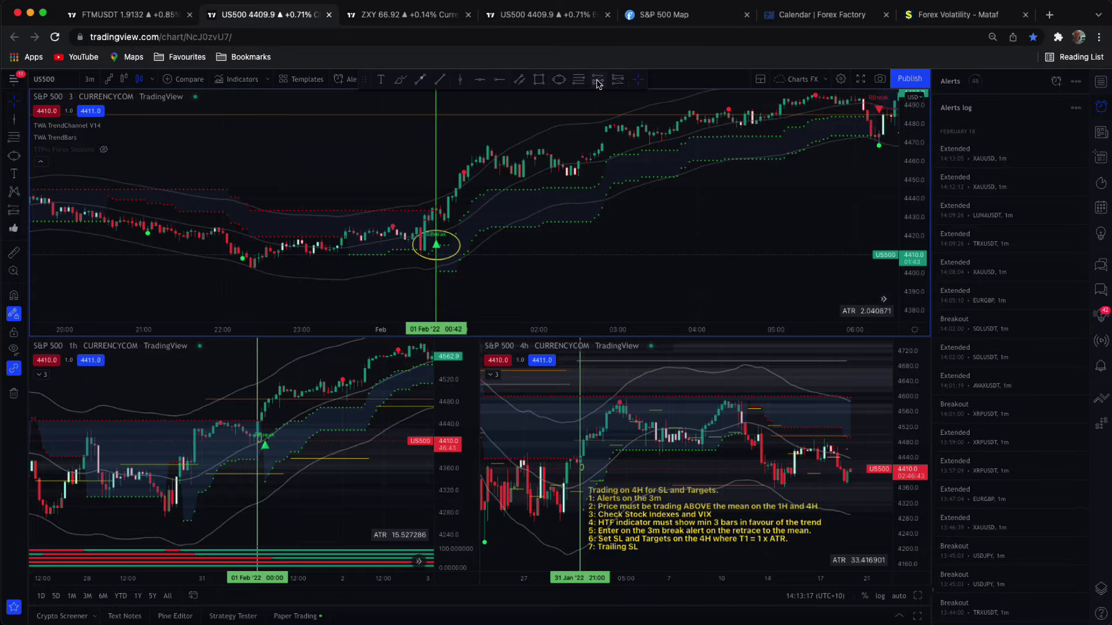
{"action": "left_click", "coordinate": [524, 178]}
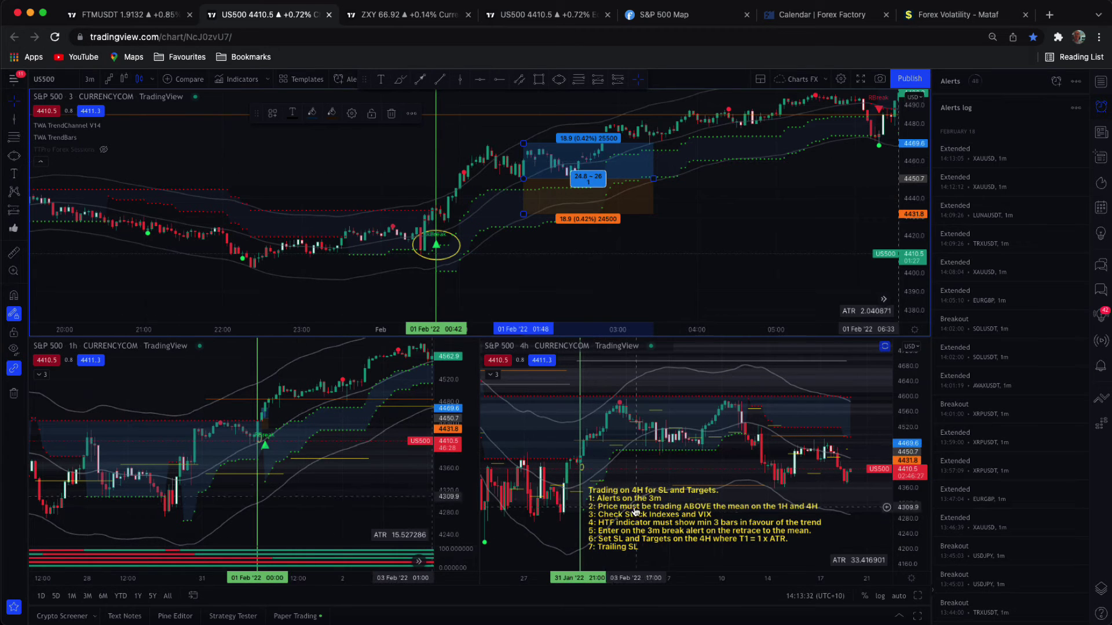
{"action": "left_click_drag", "start_coordinate": [730, 546], "coordinate": [823, 536]}
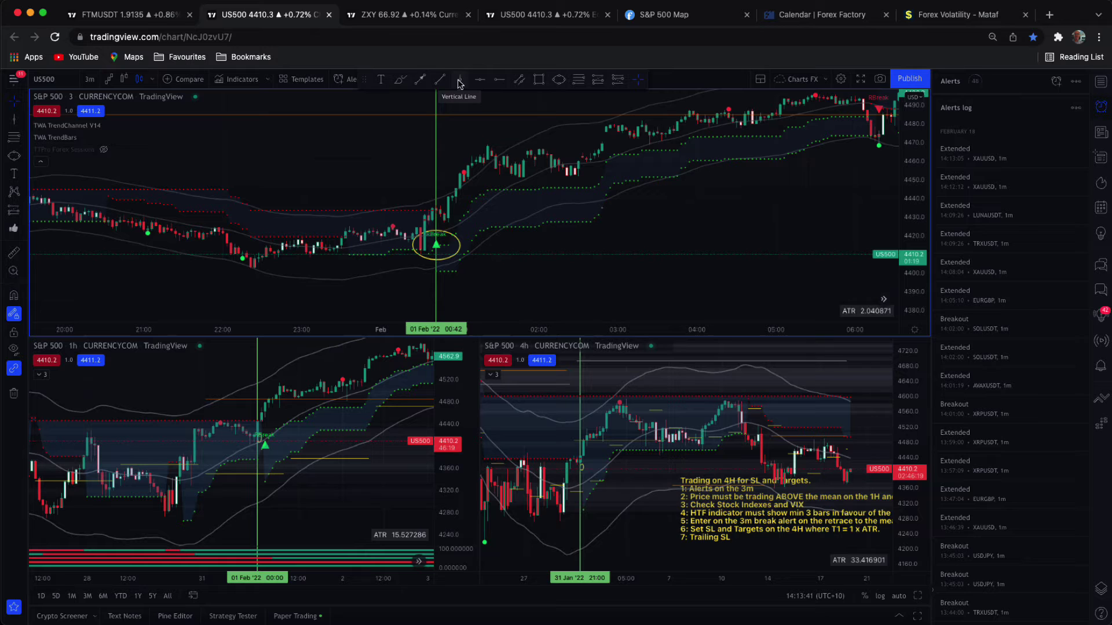
Draw a horizontal line at the breakout high and a blue vertical line, then delete the sketches
{"action": "left_click", "coordinate": [440, 79]}
{"action": "left_click", "coordinate": [358, 178]}
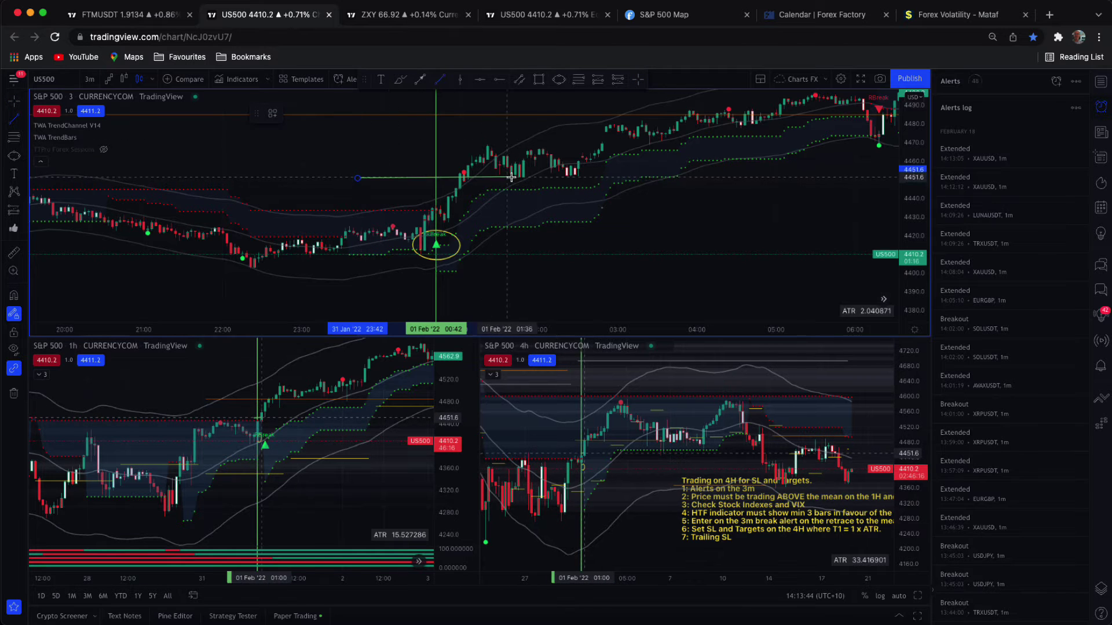
{"action": "left_click", "coordinate": [685, 175]}
{"action": "left_click", "coordinate": [515, 110]}
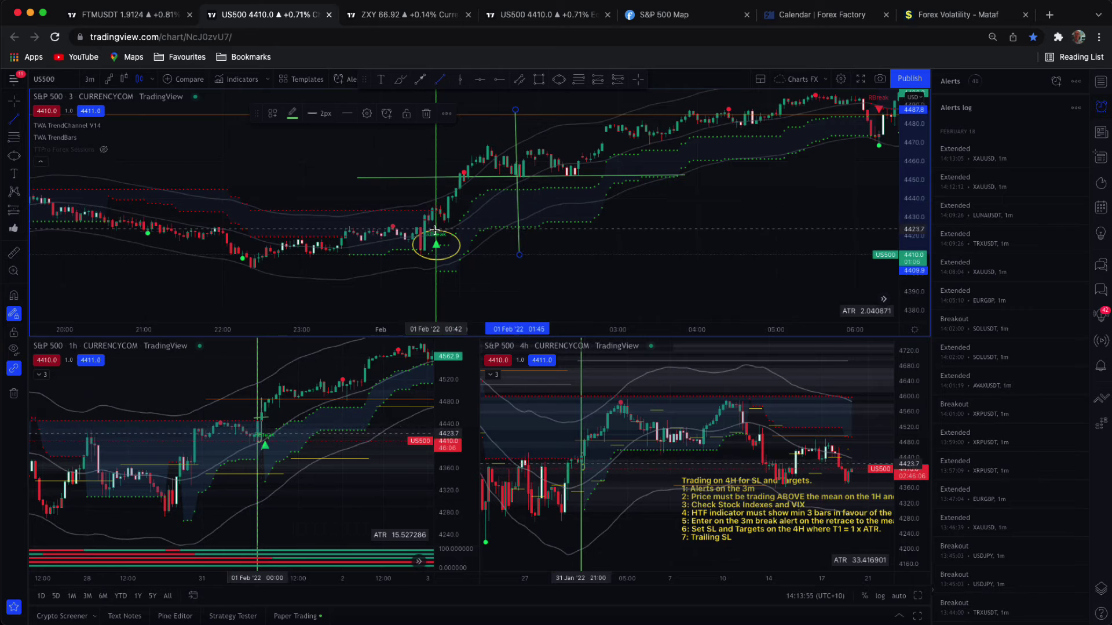
{"action": "left_click", "coordinate": [292, 113]}
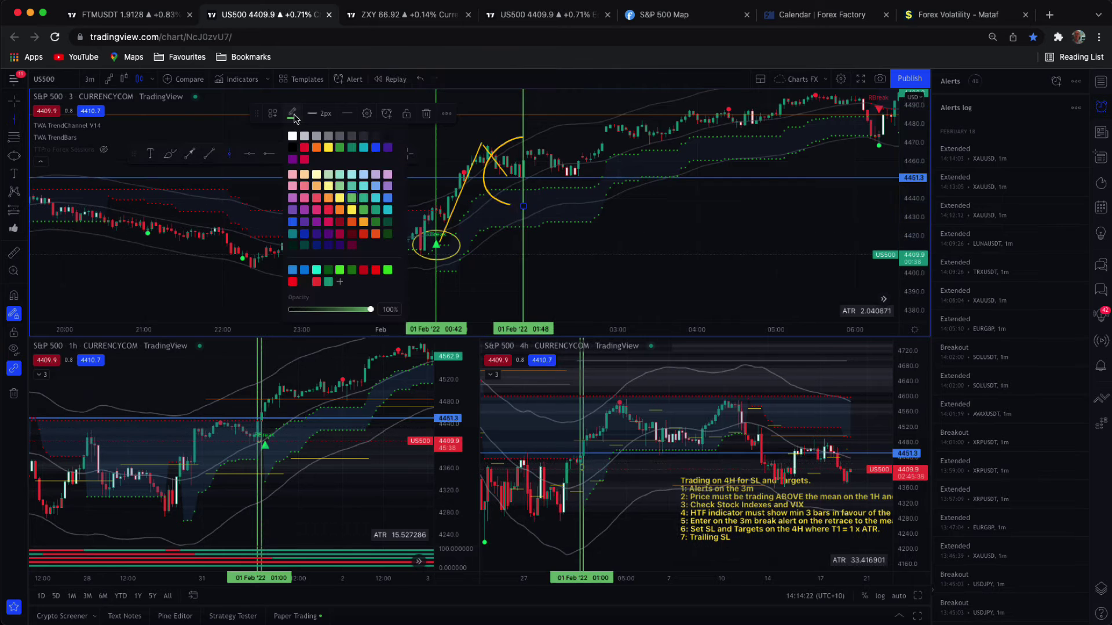
{"action": "left_click", "coordinate": [388, 198]}
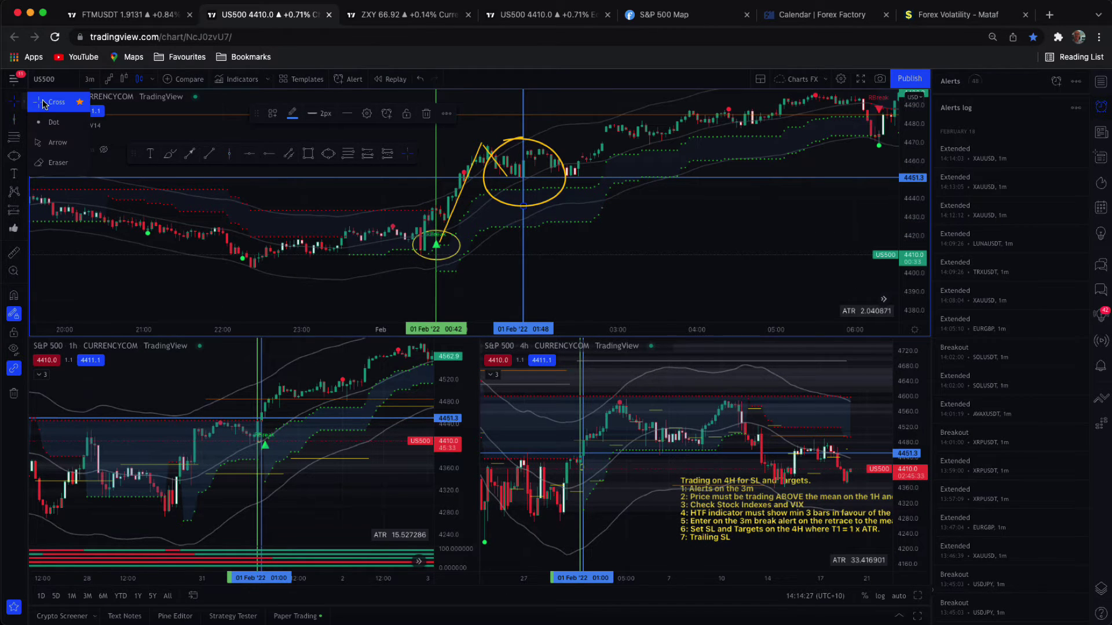
{"action": "key", "text": "Delete"}
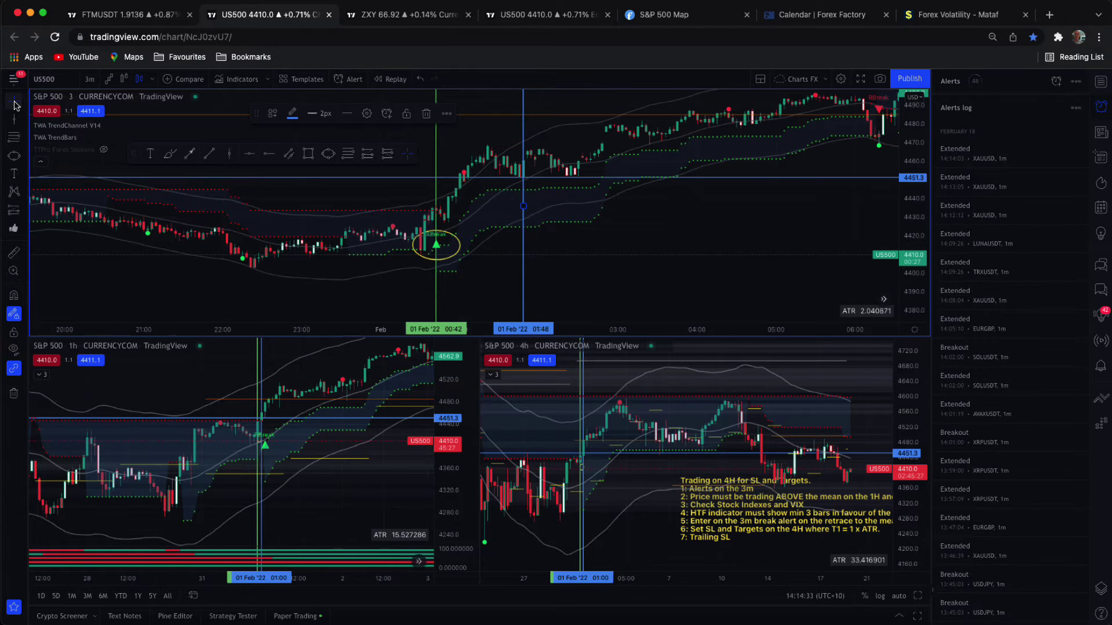
Maximize the 4h chart and place a long position at the breakout candle with a lowered target
{"action": "left_click", "coordinate": [584, 455]}
{"action": "key", "text": "alt+Return"}
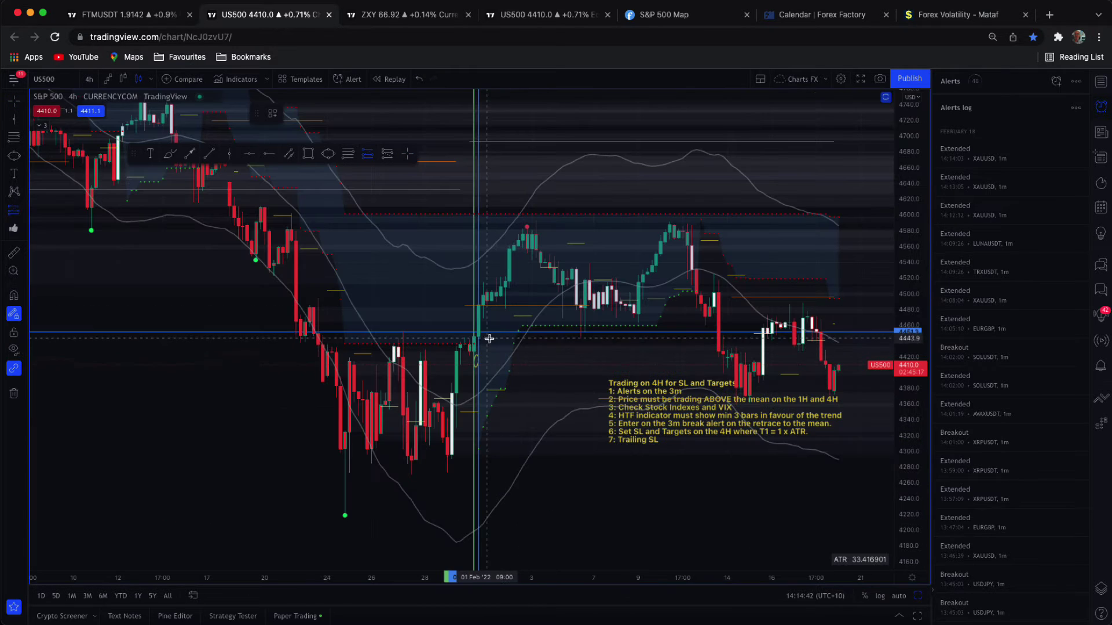
{"action": "left_click", "coordinate": [479, 332]}
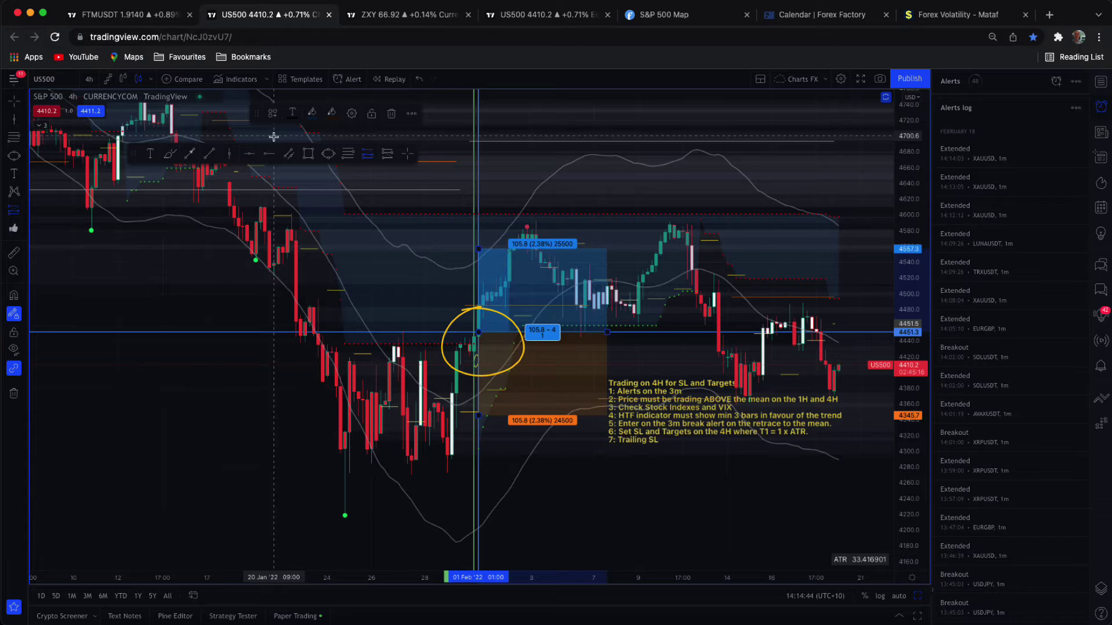
{"action": "left_click_drag", "start_coordinate": [475, 237], "coordinate": [475, 244]}
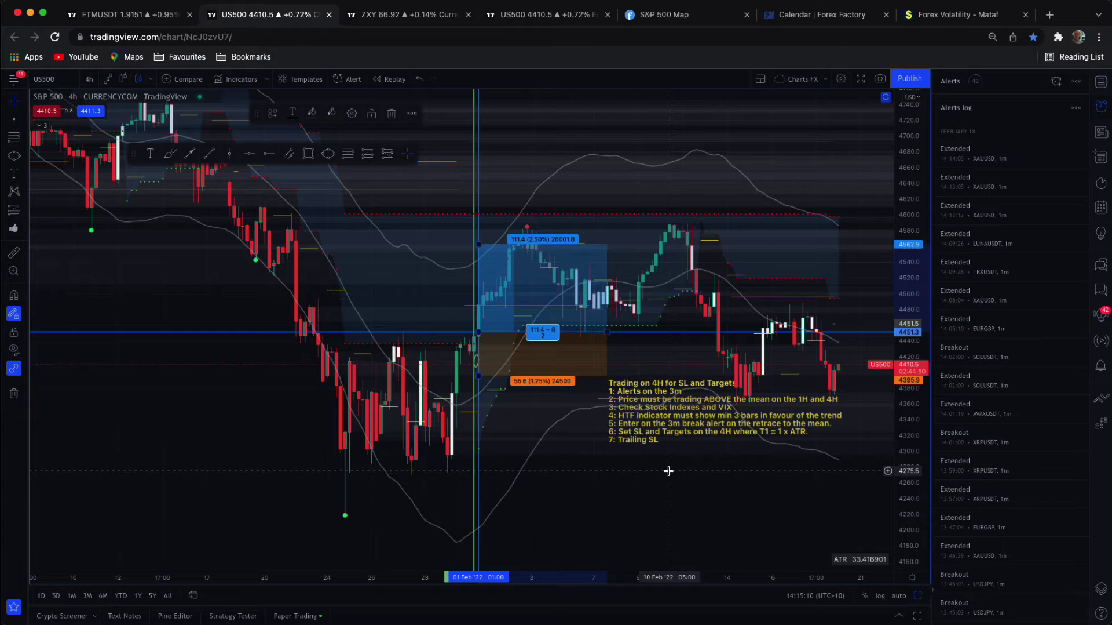
{"action": "left_click", "coordinate": [14, 101]}
{"action": "left_click", "coordinate": [51, 105]}
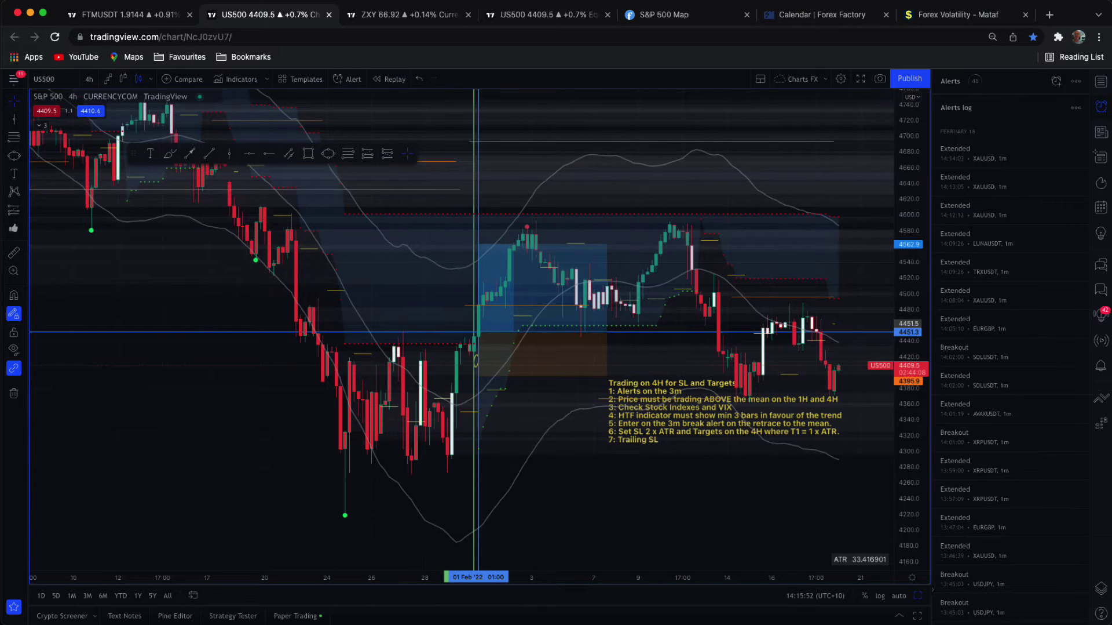
Circle the ATR value and latest red candles, and point at the breakout candle
{"action": "left_click_drag", "start_coordinate": [869, 512], "coordinate": [834, 542]}
{"action": "mouse_move", "coordinate": [816, 499]}
{"action": "left_mouse_down"}
{"action": "mouse_move", "coordinate": [849, 548]}
{"action": "mouse_move", "coordinate": [863, 539]}
{"action": "left_mouse_up"}
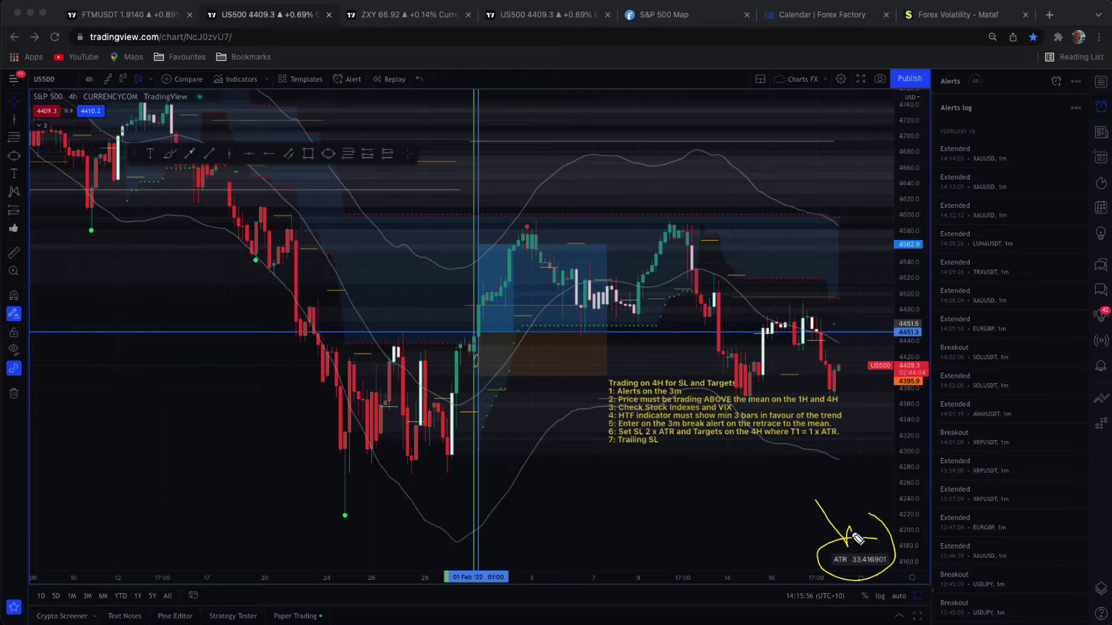
{"action": "mouse_move", "coordinate": [849, 355]}
{"action": "left_mouse_down"}
{"action": "mouse_move", "coordinate": [872, 377]}
{"action": "mouse_move", "coordinate": [835, 374]}
{"action": "left_mouse_up"}
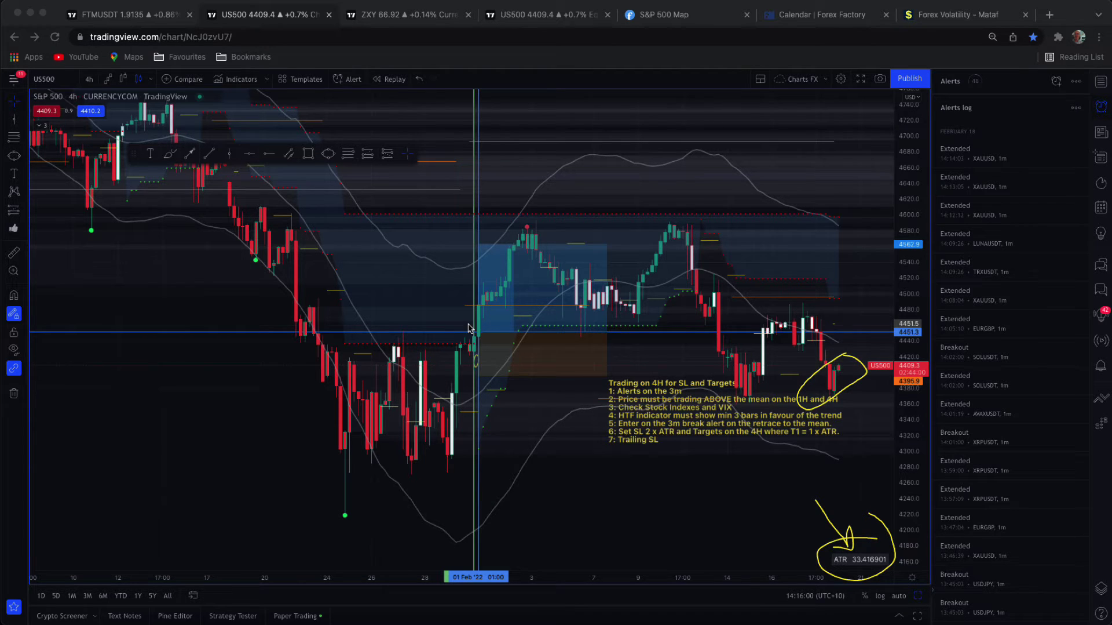
{"action": "left_click_drag", "start_coordinate": [449, 308], "coordinate": [468, 324]}
{"action": "left_click_drag", "start_coordinate": [461, 315], "coordinate": [457, 328]}
{"action": "left_click", "coordinate": [45, 257]}
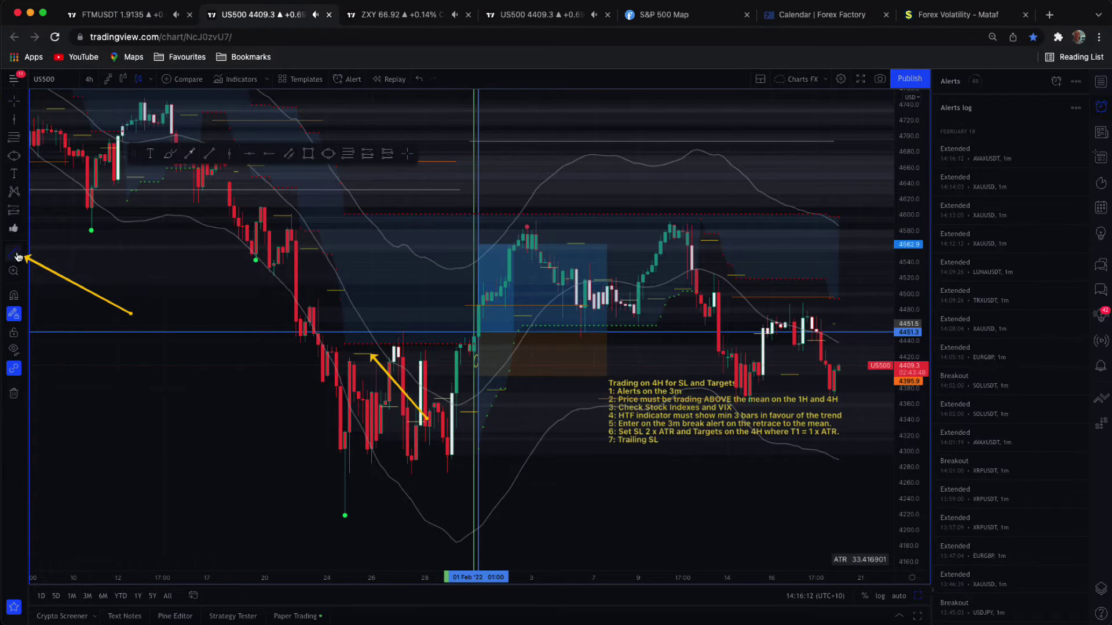
Measure the late-January move (−68.6, −1.56% over 66 bars) and freehand-mark the entry level
{"action": "left_click", "coordinate": [486, 331]}
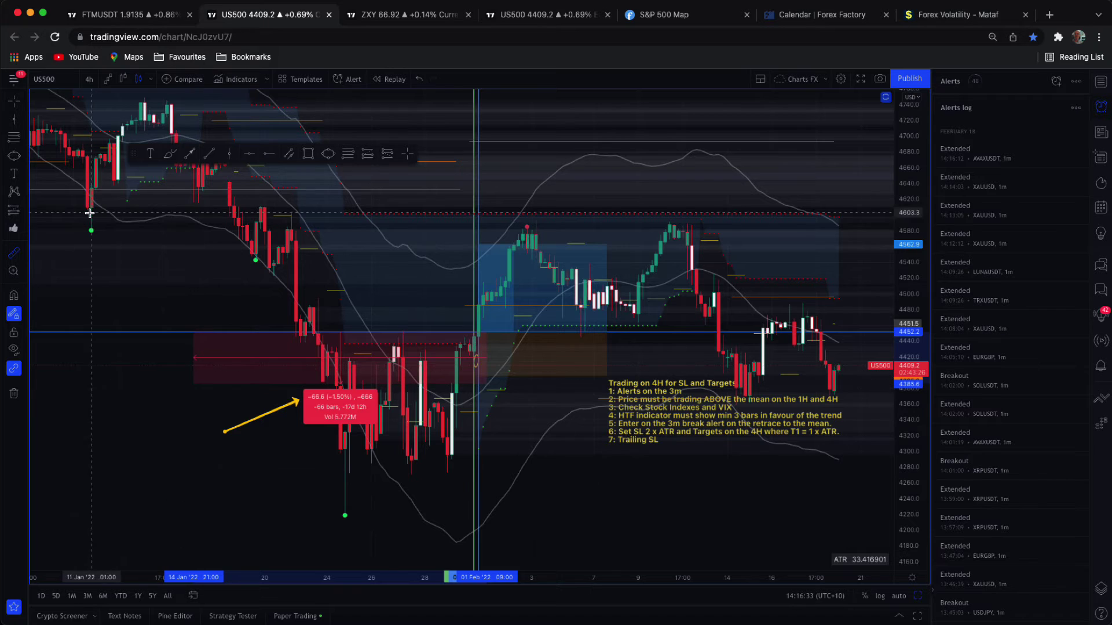
{"action": "key", "text": "ctrl+shift+3"}
{"action": "left_click_drag", "start_coordinate": [416, 384], "coordinate": [516, 381]}
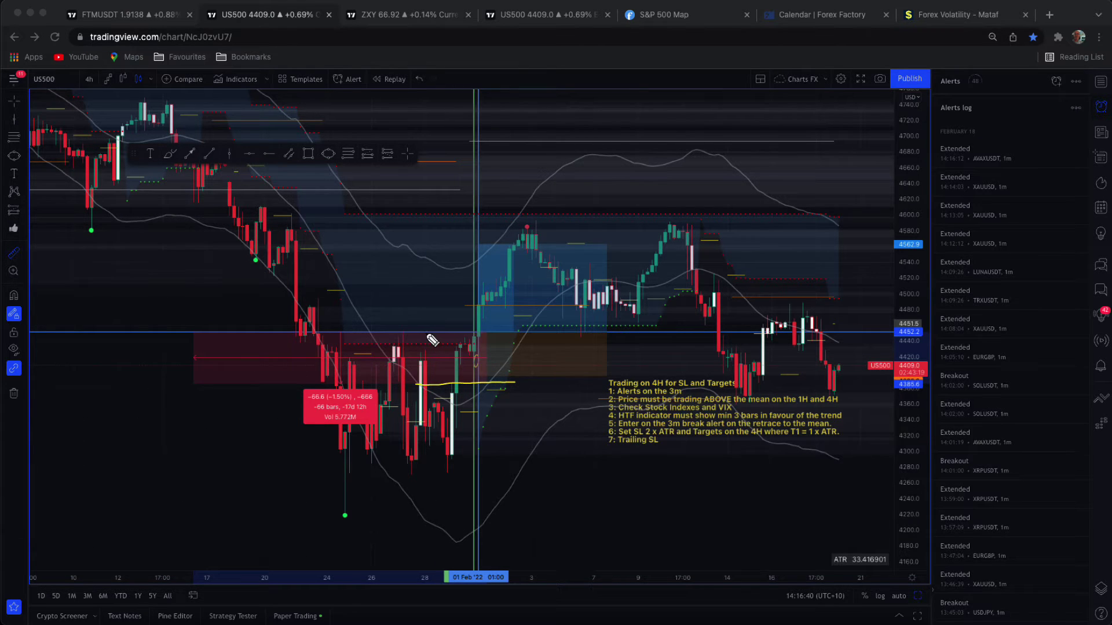
{"action": "mouse_move", "coordinate": [429, 332]}
{"action": "left_mouse_down"}
{"action": "mouse_move", "coordinate": [486, 333]}
{"action": "mouse_move", "coordinate": [499, 376]}
{"action": "left_mouse_up"}
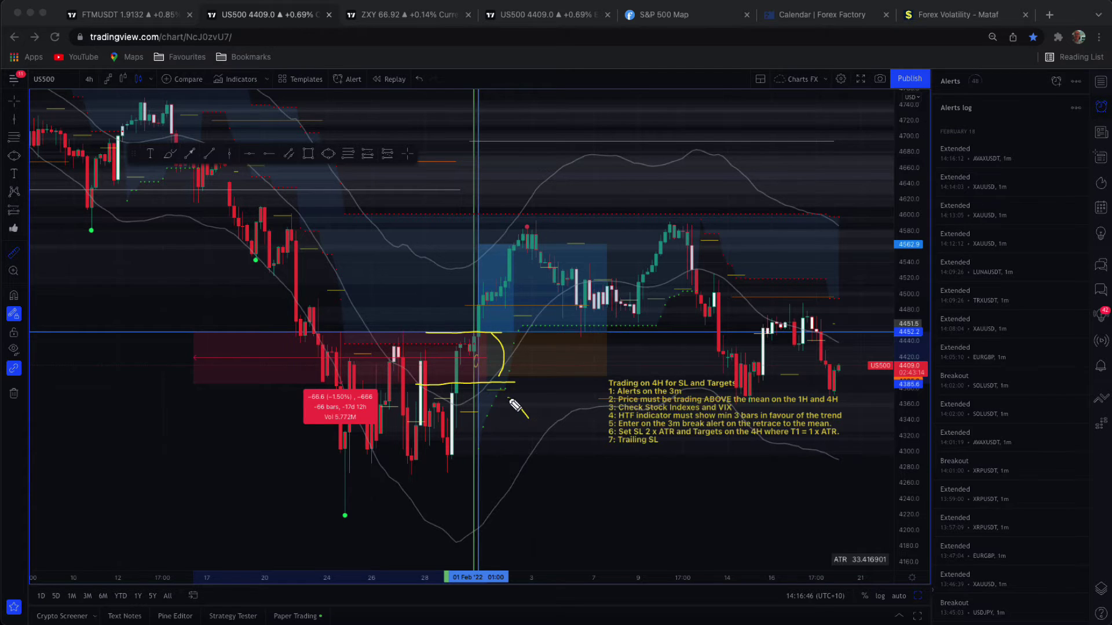
Add freehand marks near the entry and a matching level further left, then clear them
{"action": "mouse_move", "coordinate": [508, 404]}
{"action": "left_mouse_down"}
{"action": "mouse_move", "coordinate": [485, 401]}
{"action": "mouse_move", "coordinate": [497, 401]}
{"action": "mouse_move", "coordinate": [463, 423]}
{"action": "left_mouse_up"}
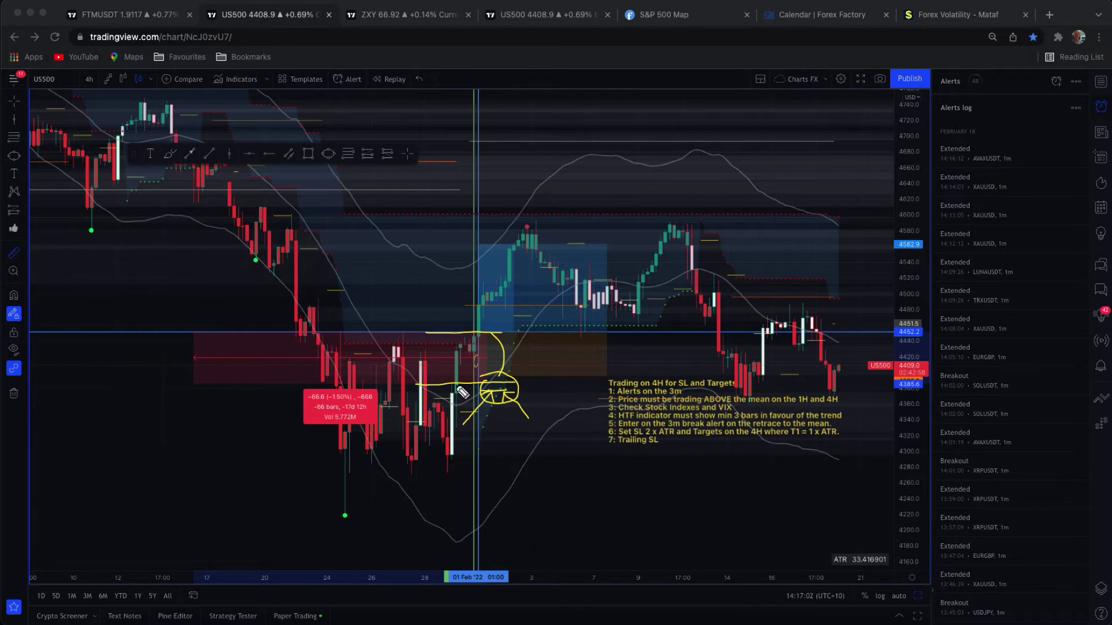
{"action": "left_click_drag", "start_coordinate": [216, 384], "coordinate": [256, 385]}
{"action": "left_click_drag", "start_coordinate": [504, 396], "coordinate": [485, 401]}
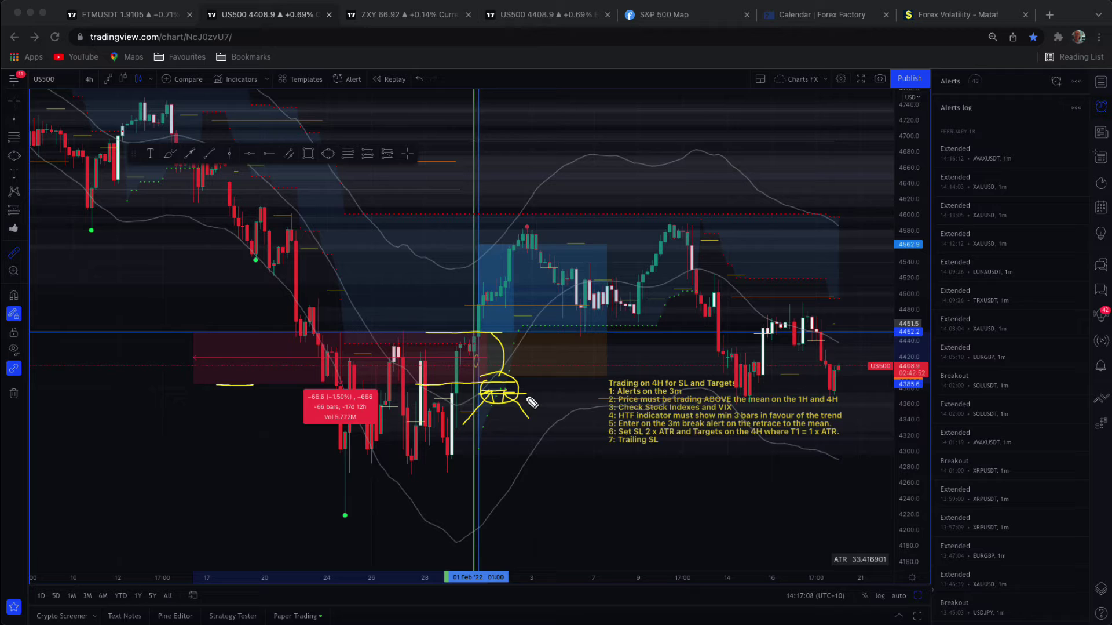
{"action": "key", "text": "Escape"}
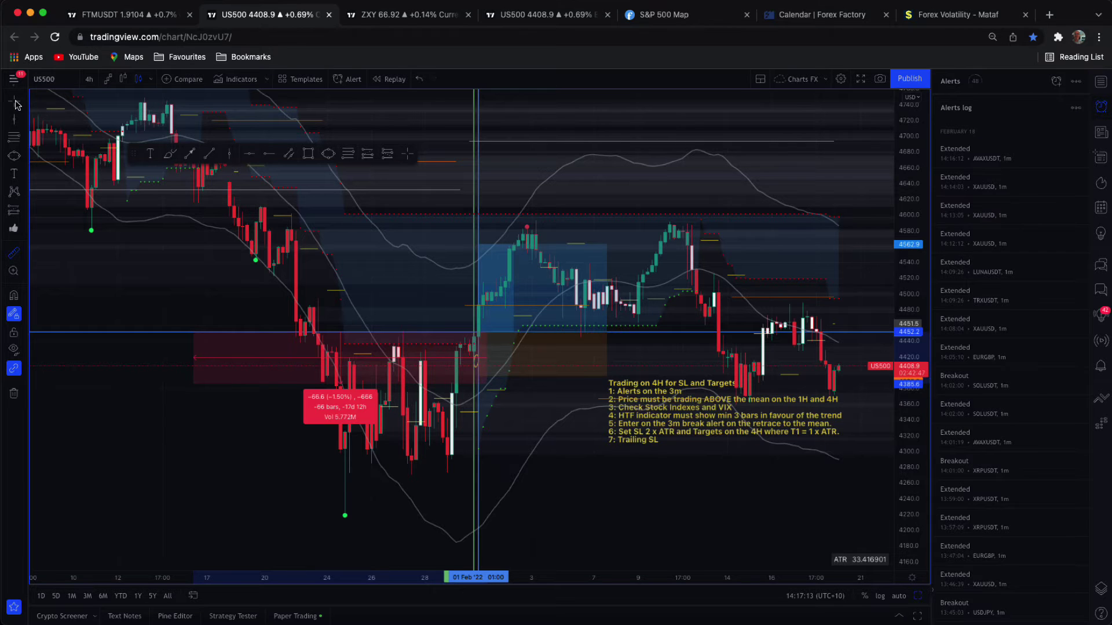
Move the long position's stop down near 4374 and its target to 4484.2
{"action": "left_click", "coordinate": [14, 102]}
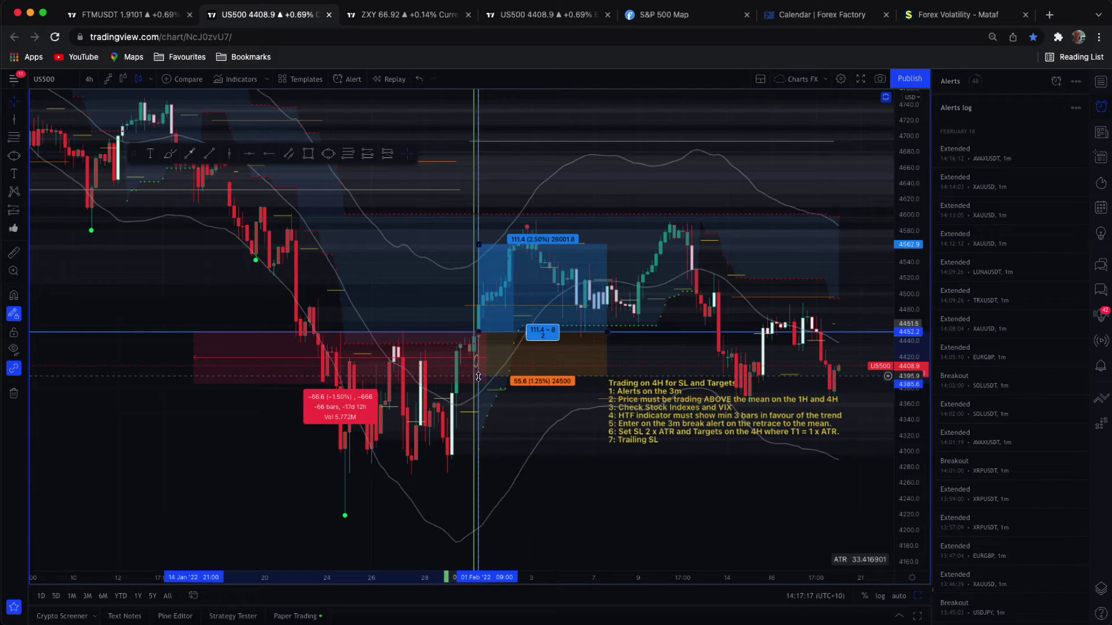
{"action": "left_click_drag", "start_coordinate": [479, 376], "coordinate": [503, 395]}
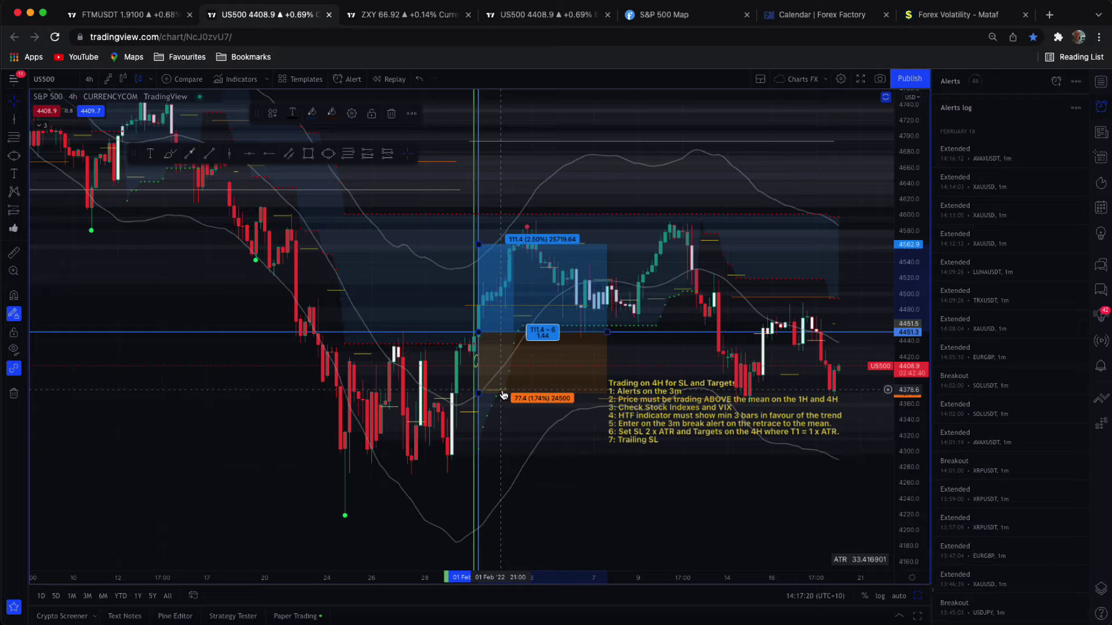
{"action": "left_click_drag", "start_coordinate": [479, 244], "coordinate": [476, 209]}
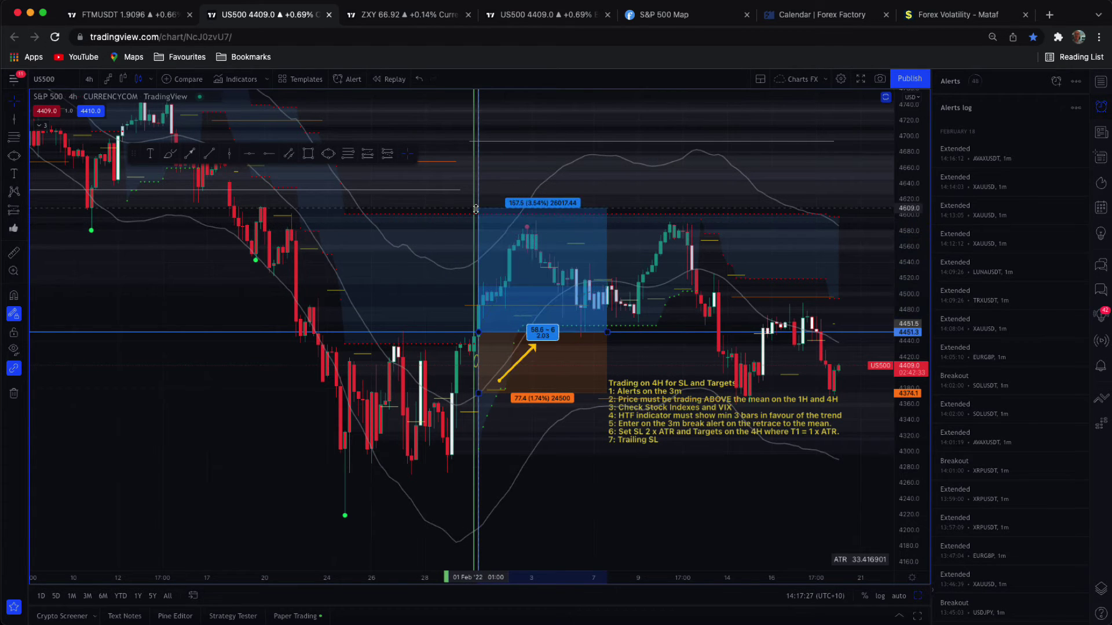
{"action": "left_click", "coordinate": [565, 479]}
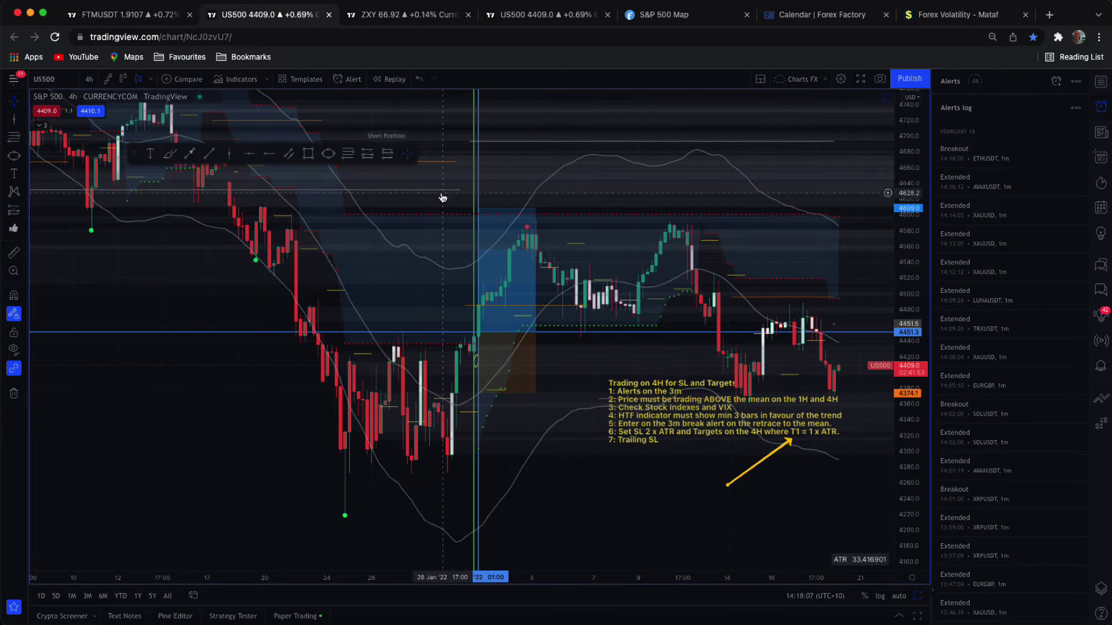
{"action": "left_click_drag", "start_coordinate": [481, 210], "coordinate": [477, 307]}
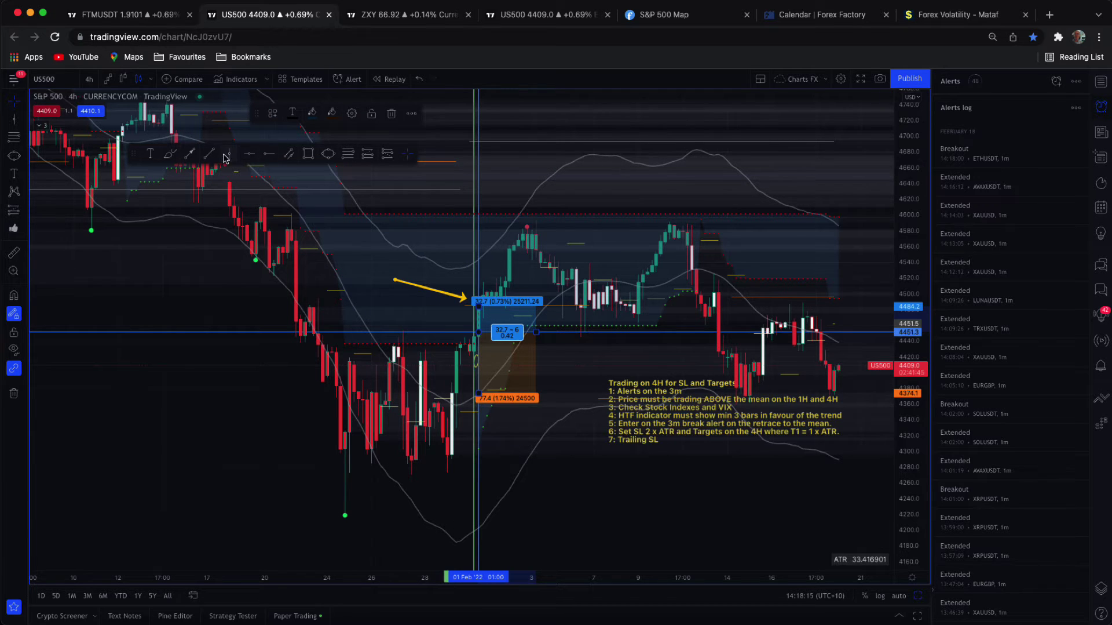
Draw trend-line arrows pointing at the 1 Feb entry candle
{"action": "left_click", "coordinate": [191, 155]}
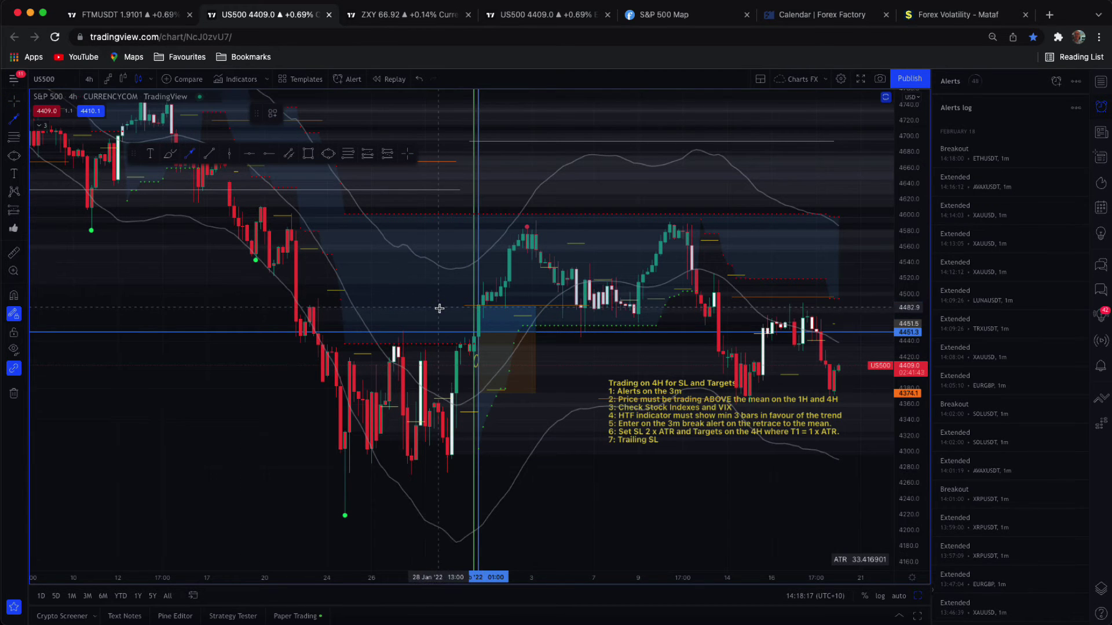
{"action": "left_click", "coordinate": [426, 271]}
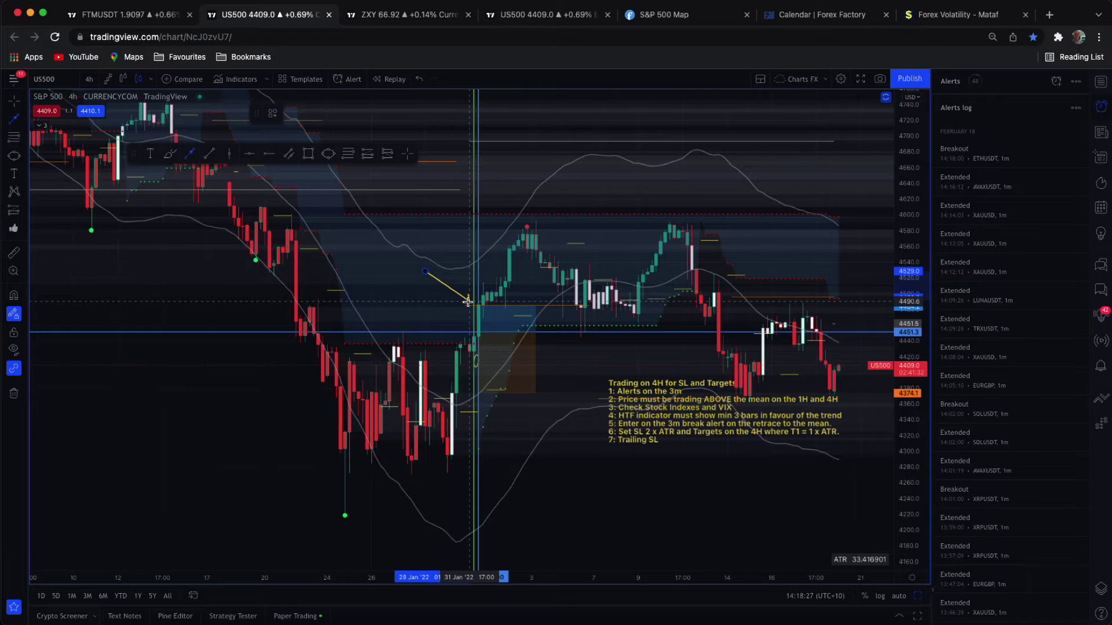
{"action": "left_click", "coordinate": [468, 301]}
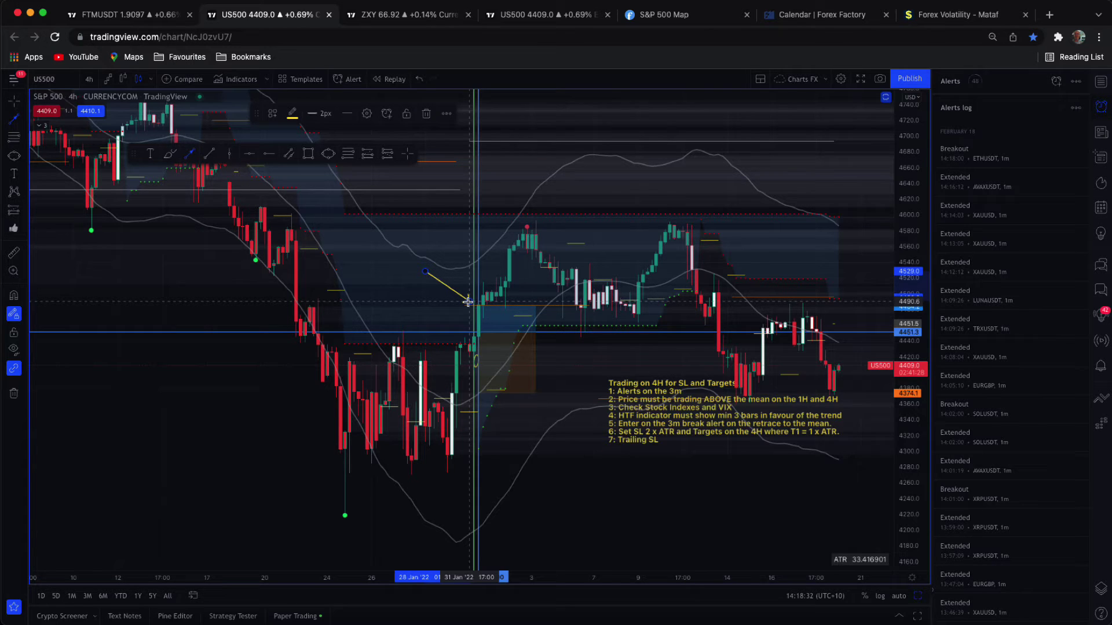
{"action": "left_click", "coordinate": [449, 325]}
{"action": "left_click", "coordinate": [467, 308]}
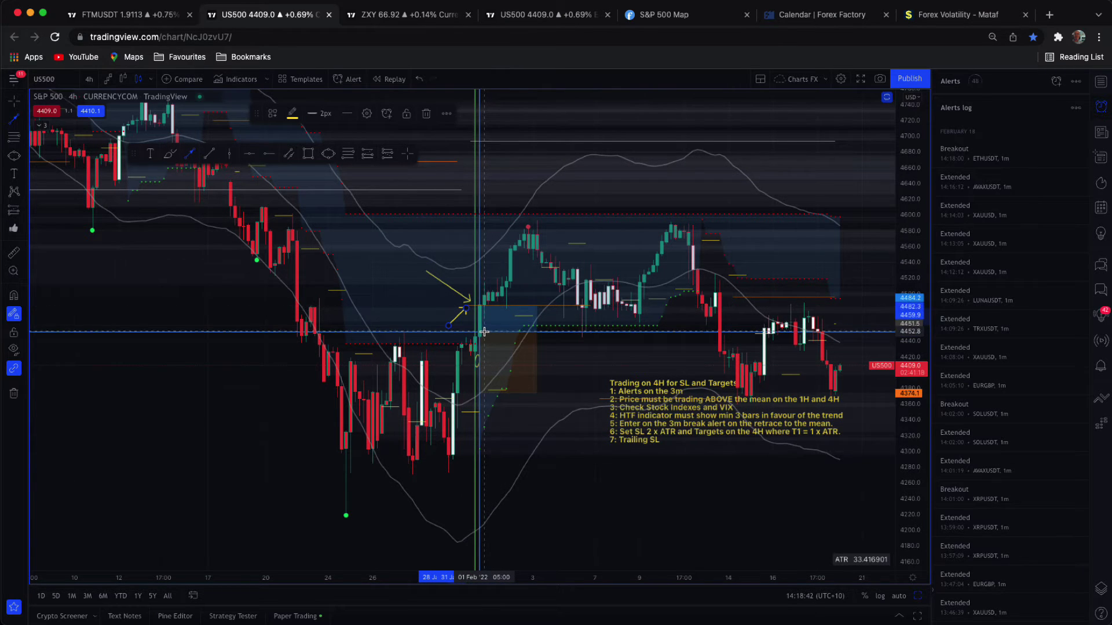
{"action": "left_click", "coordinate": [484, 331]}
Finish the third entry arrow and add a horizontal ray at 4478.4 labelled with the 'TP1 80%' template
{"action": "left_click", "coordinate": [485, 314]}
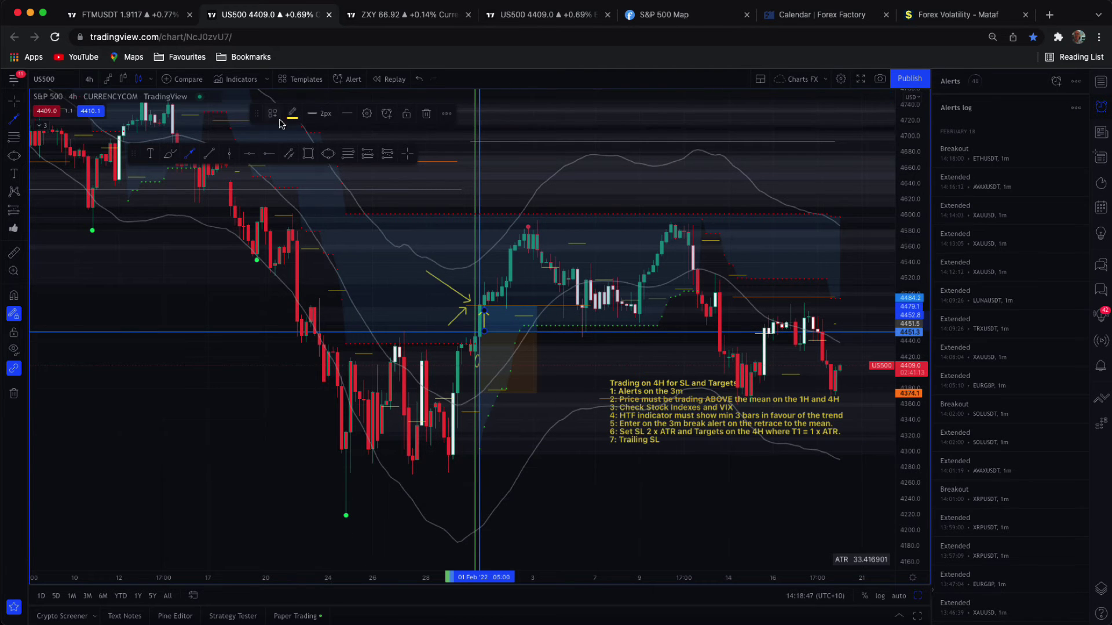
{"action": "left_click", "coordinate": [241, 156]}
{"action": "left_click", "coordinate": [479, 310]}
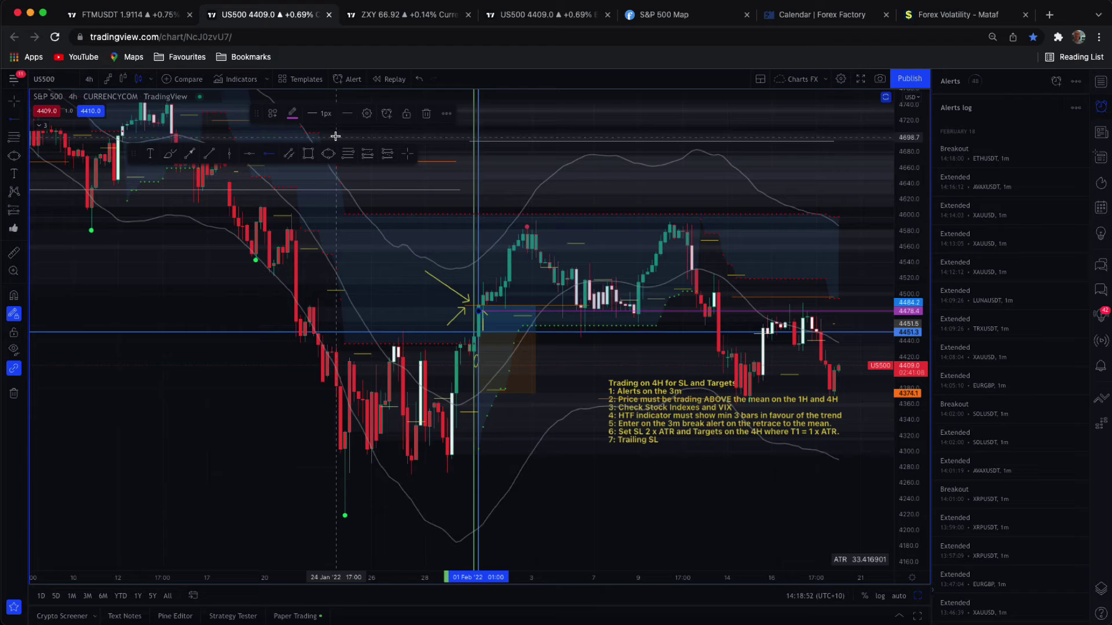
{"action": "left_click", "coordinate": [367, 113]}
{"action": "left_click", "coordinate": [490, 441]}
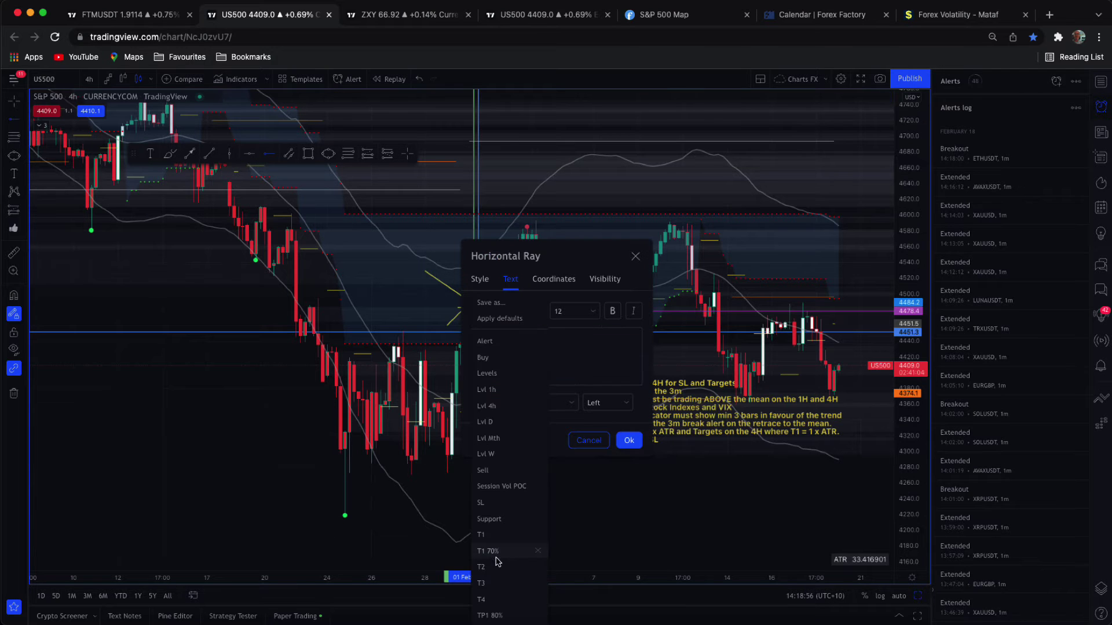
{"action": "left_click", "coordinate": [490, 614]}
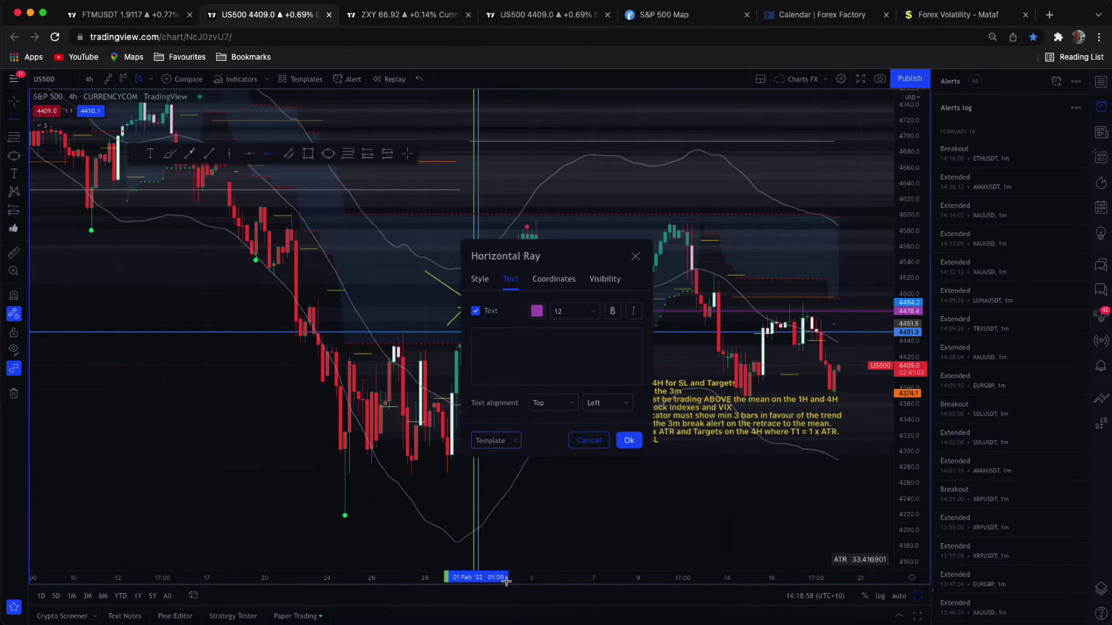
{"action": "left_click", "coordinate": [630, 442]}
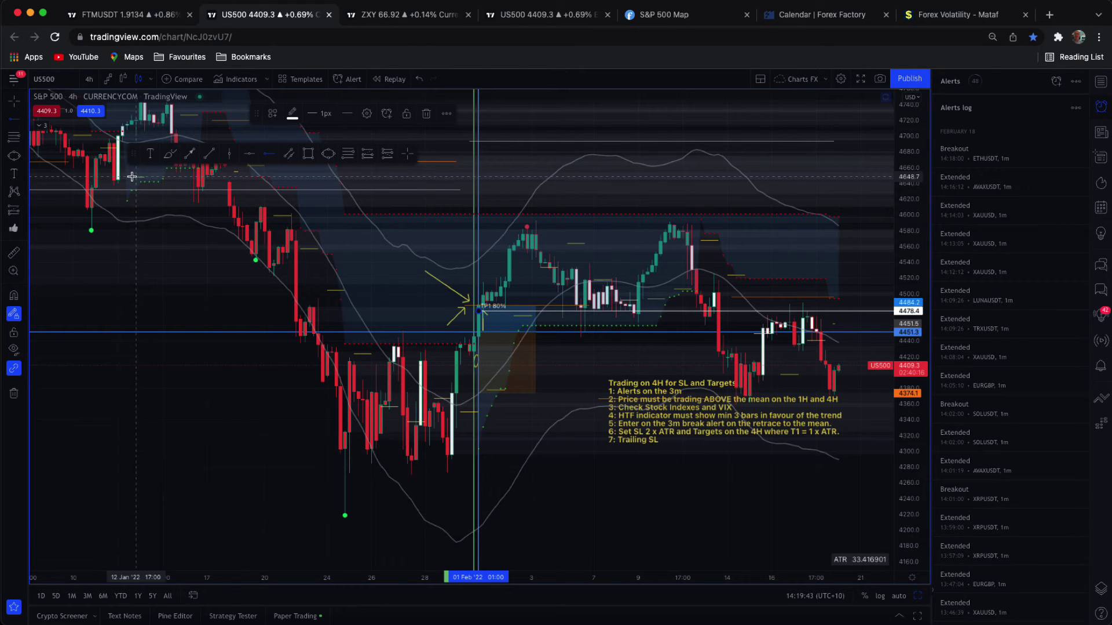
Sketch freehand arrows showing price rising from the entry up to the target
{"action": "left_click_drag", "start_coordinate": [509, 383], "coordinate": [503, 382]}
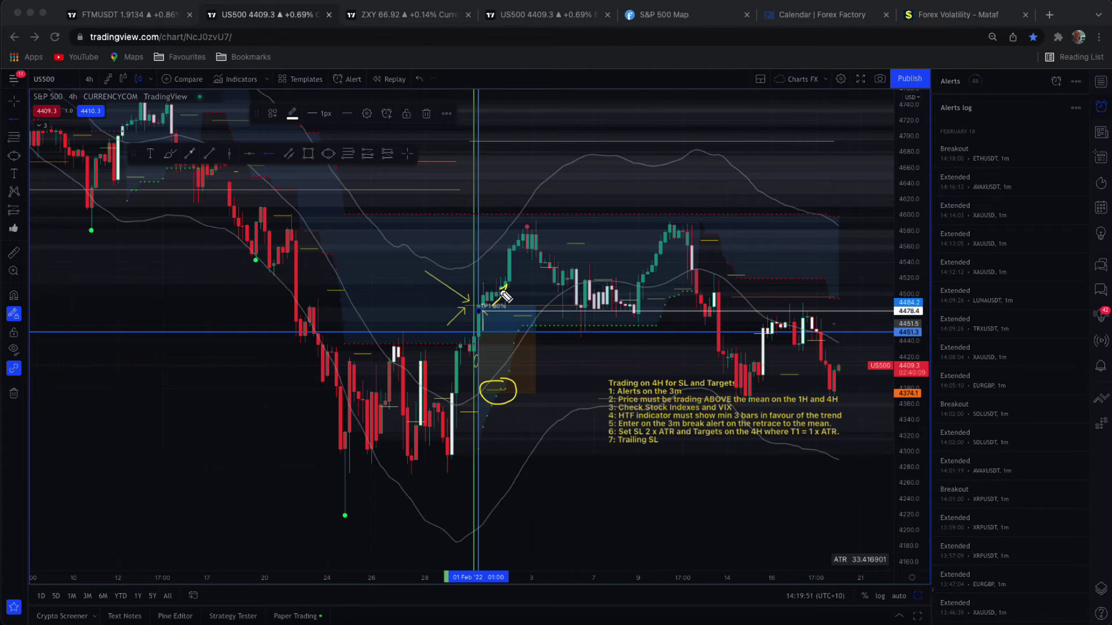
{"action": "left_click_drag", "start_coordinate": [499, 293], "coordinate": [507, 283]}
{"action": "mouse_move", "coordinate": [532, 406]}
{"action": "left_mouse_down"}
{"action": "mouse_move", "coordinate": [509, 388]}
{"action": "mouse_move", "coordinate": [511, 371]}
{"action": "left_mouse_up"}
{"action": "mouse_move", "coordinate": [537, 366]}
{"action": "left_mouse_down"}
{"action": "mouse_move", "coordinate": [519, 350]}
{"action": "mouse_move", "coordinate": [529, 342]}
{"action": "left_mouse_up"}
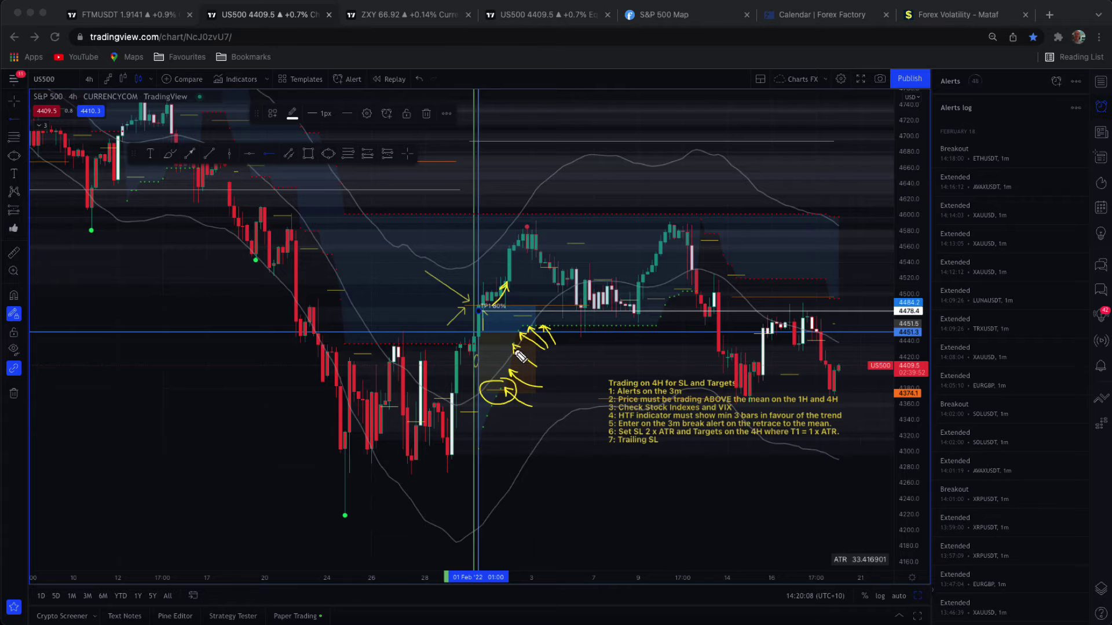
{"action": "mouse_move", "coordinate": [502, 334]}
{"action": "left_mouse_down"}
{"action": "mouse_move", "coordinate": [531, 286]}
{"action": "mouse_move", "coordinate": [548, 286]}
{"action": "left_mouse_up"}
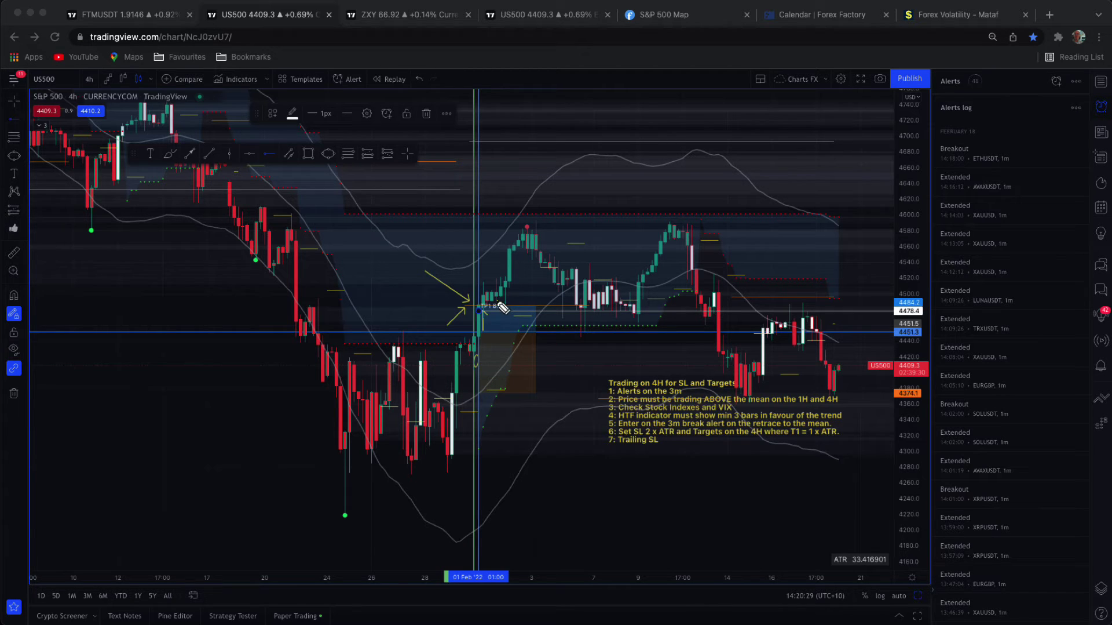
Circle the TP1 80% label, bracket the entry and sketch the retrace, then clear the marks
{"action": "left_click_drag", "start_coordinate": [502, 307], "coordinate": [496, 306]}
{"action": "mouse_move", "coordinate": [485, 396]}
{"action": "left_mouse_down"}
{"action": "mouse_move", "coordinate": [508, 350]}
{"action": "mouse_move", "coordinate": [500, 353]}
{"action": "left_mouse_up"}
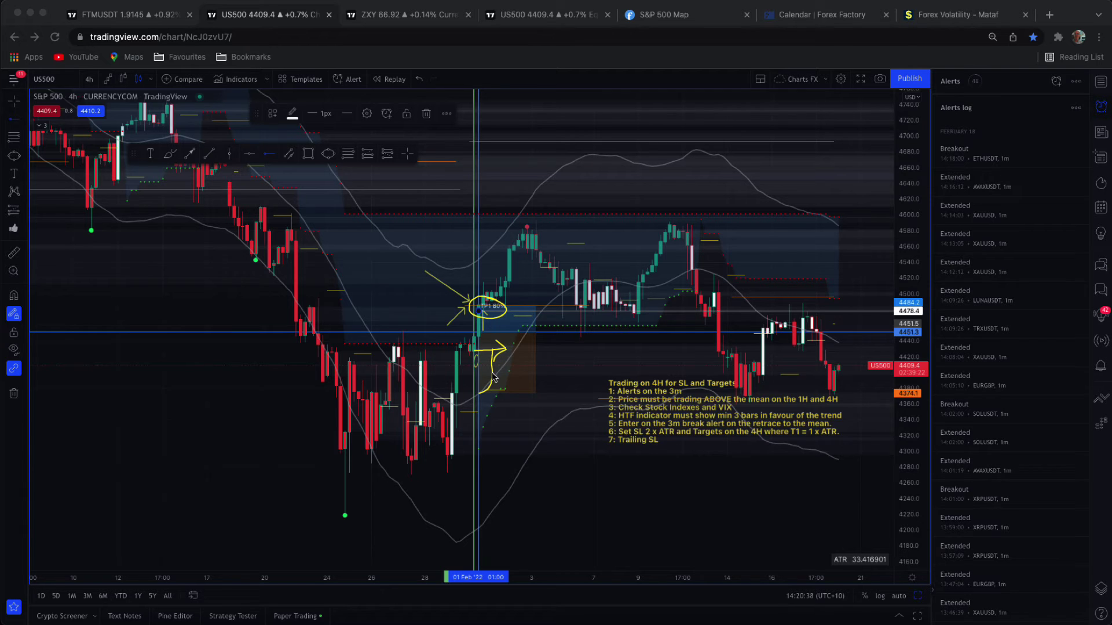
{"action": "left_click_drag", "start_coordinate": [515, 352], "coordinate": [520, 398]}
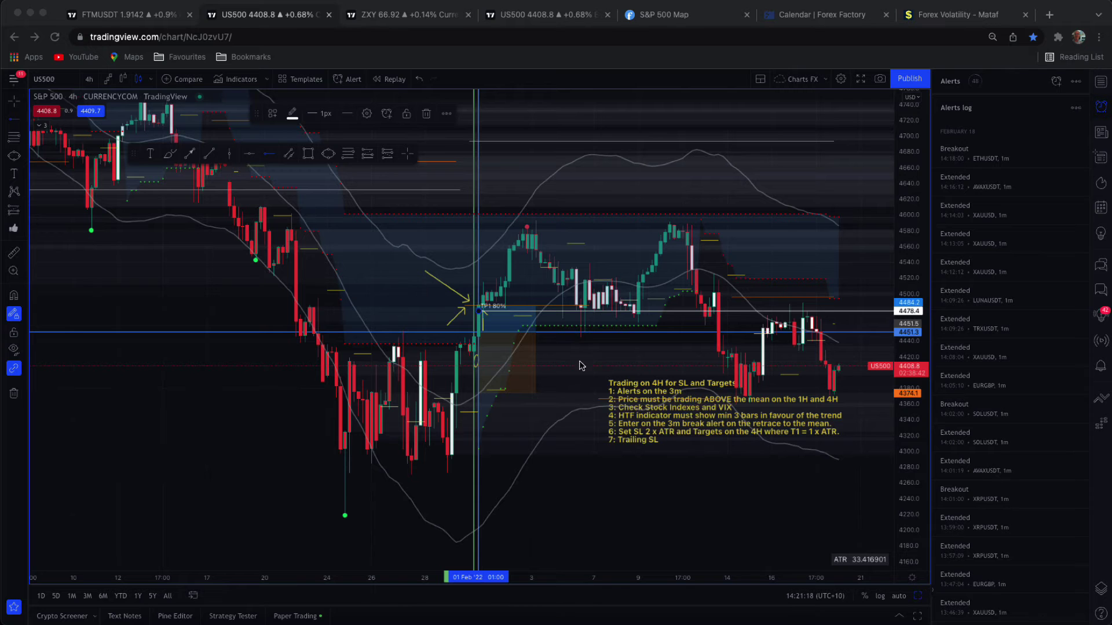
{"action": "key", "text": "Escape"}
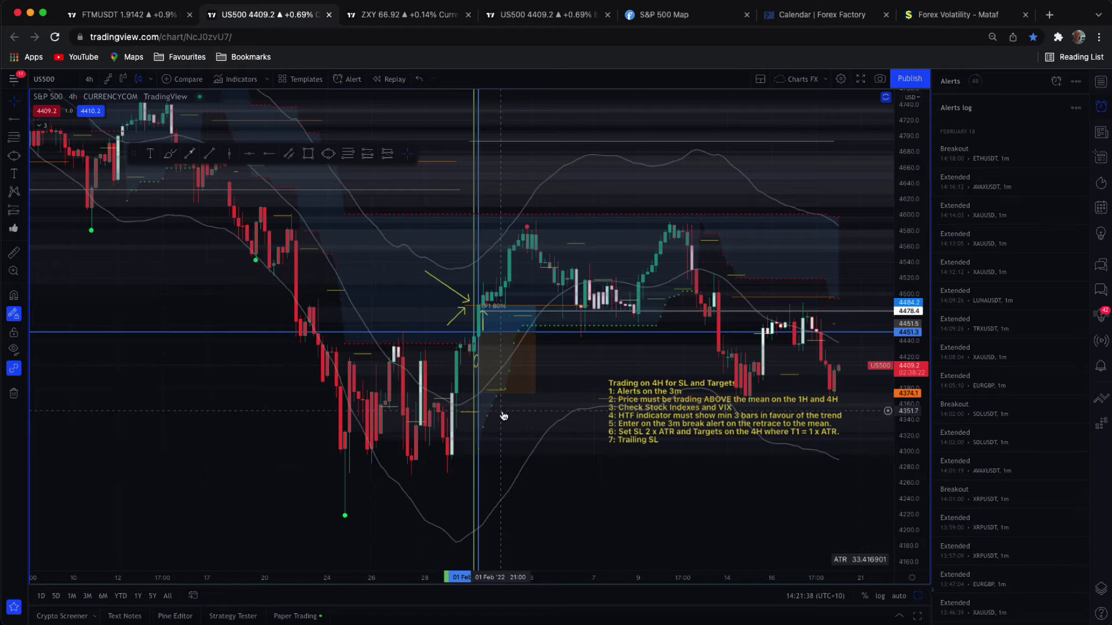
{"action": "left_click_drag", "start_coordinate": [666, 400], "coordinate": [543, 383]}
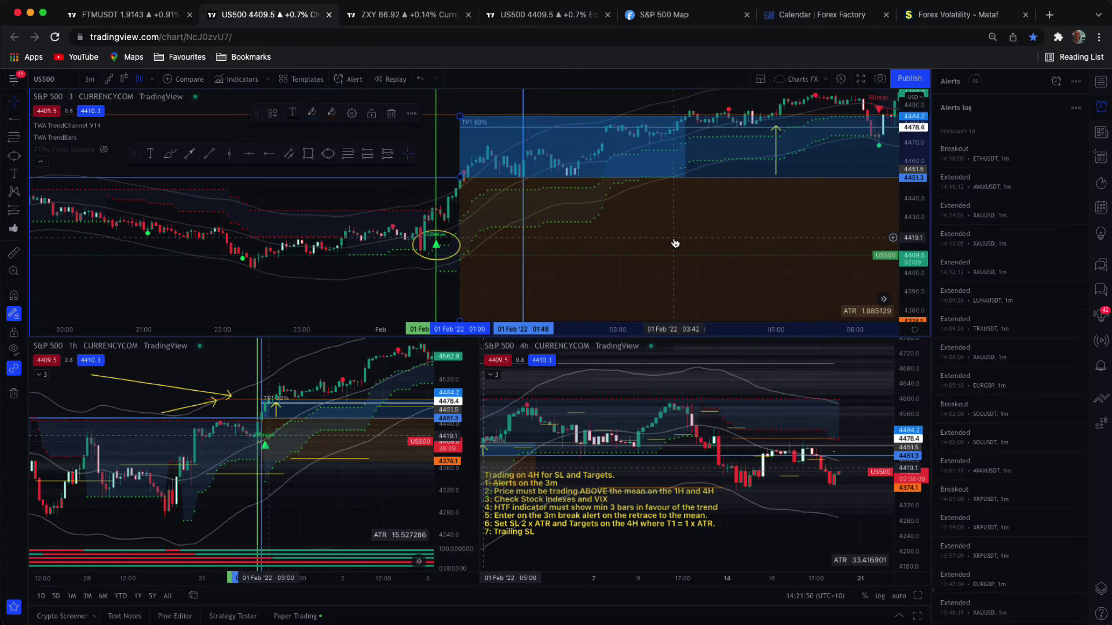
Delete the long risk/reward box, pan the 3m chart forward, and maximize the 1h pane
{"action": "key", "text": "Delete"}
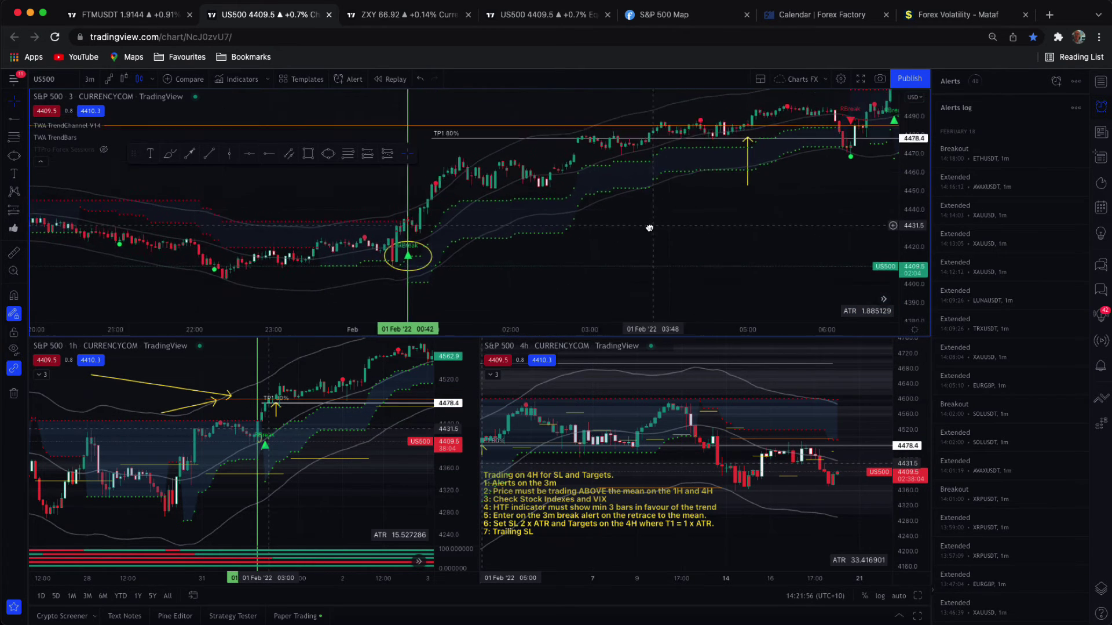
{"action": "left_click_drag", "start_coordinate": [680, 231], "coordinate": [639, 231]}
{"action": "mouse_move", "coordinate": [407, 256]}
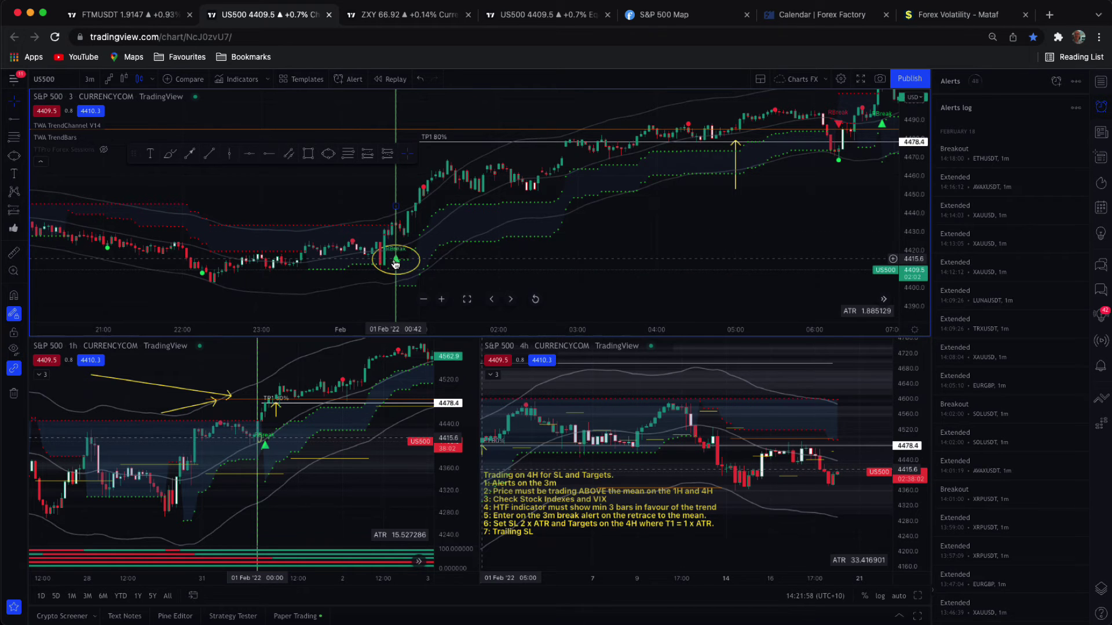
{"action": "scroll", "coordinate": [694, 246], "scroll_direction": "right", "scroll_amount": 5}
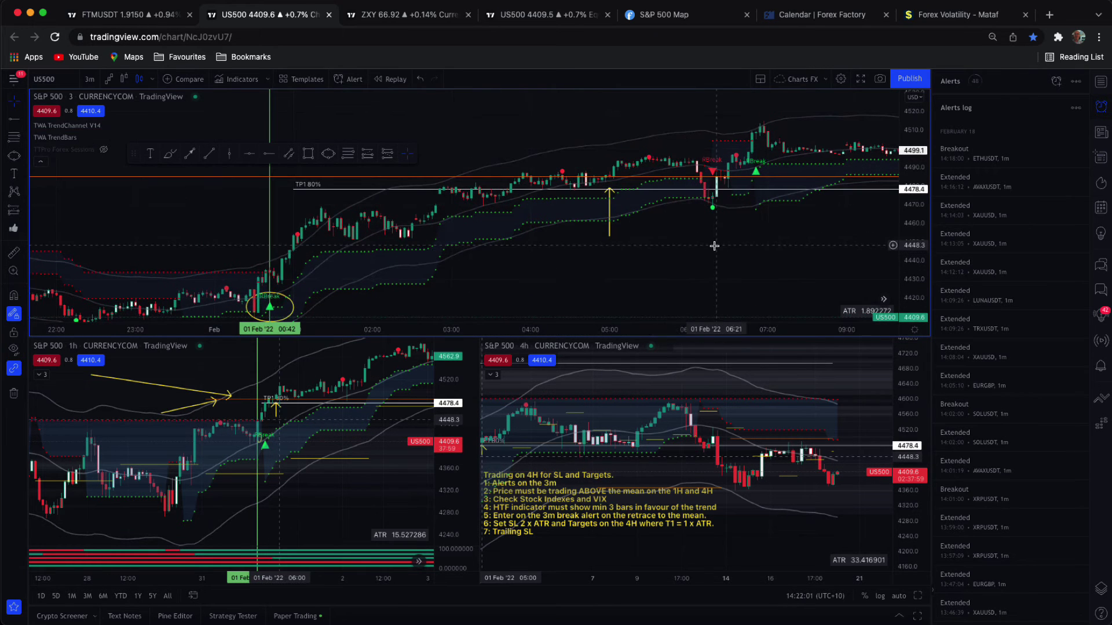
{"action": "left_click_drag", "start_coordinate": [719, 244], "coordinate": [573, 263]}
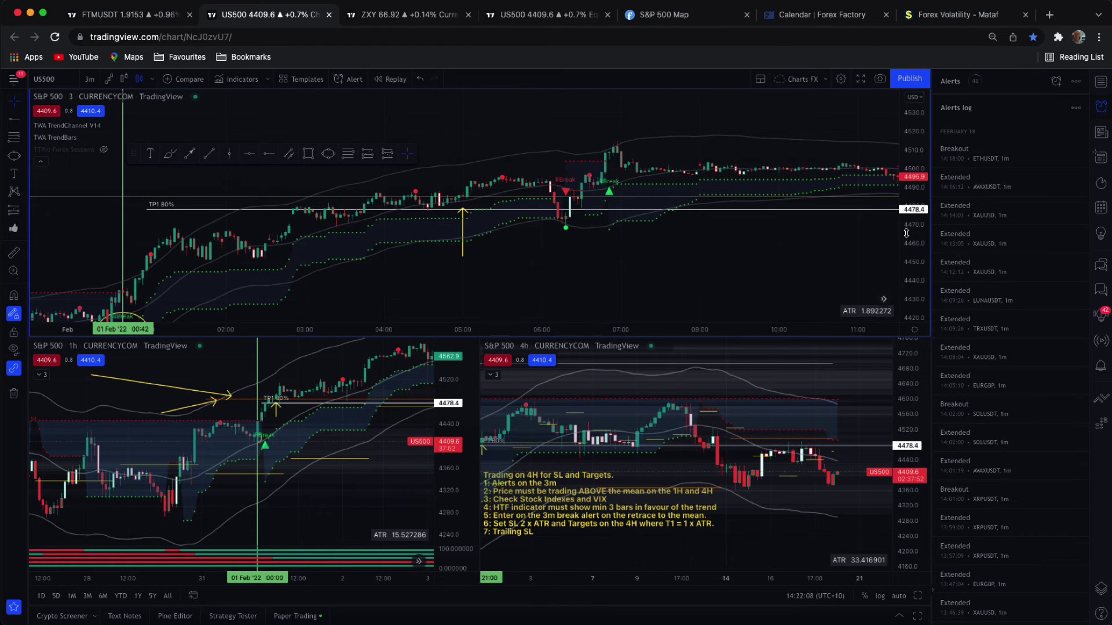
{"action": "left_click_drag", "start_coordinate": [907, 232], "coordinate": [906, 203]}
{"action": "scroll", "coordinate": [641, 280], "scroll_direction": "right", "scroll_amount": 5}
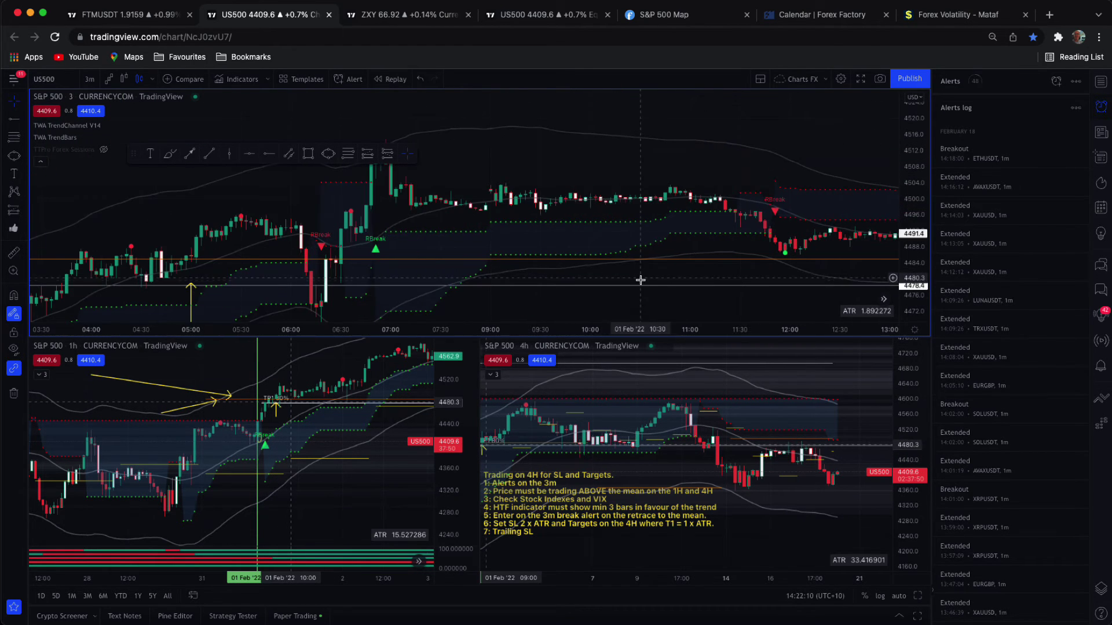
{"action": "scroll", "coordinate": [650, 241], "scroll_direction": "down", "scroll_amount": 3}
{"action": "scroll", "coordinate": [650, 240], "scroll_direction": "down", "scroll_amount": 2}
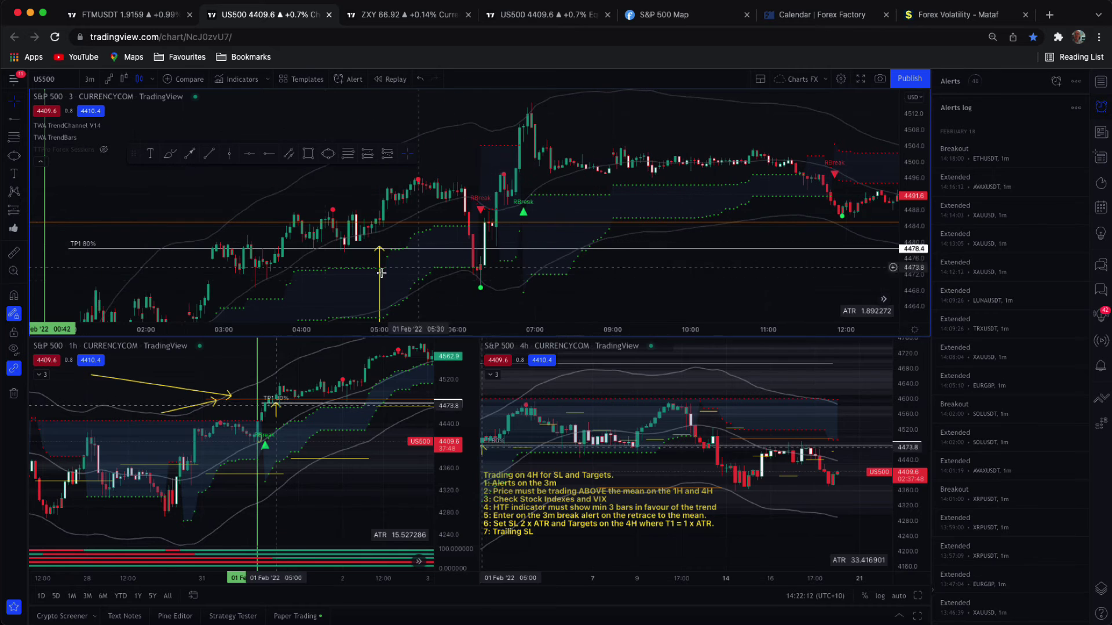
{"action": "left_click_drag", "start_coordinate": [721, 279], "coordinate": [620, 244]}
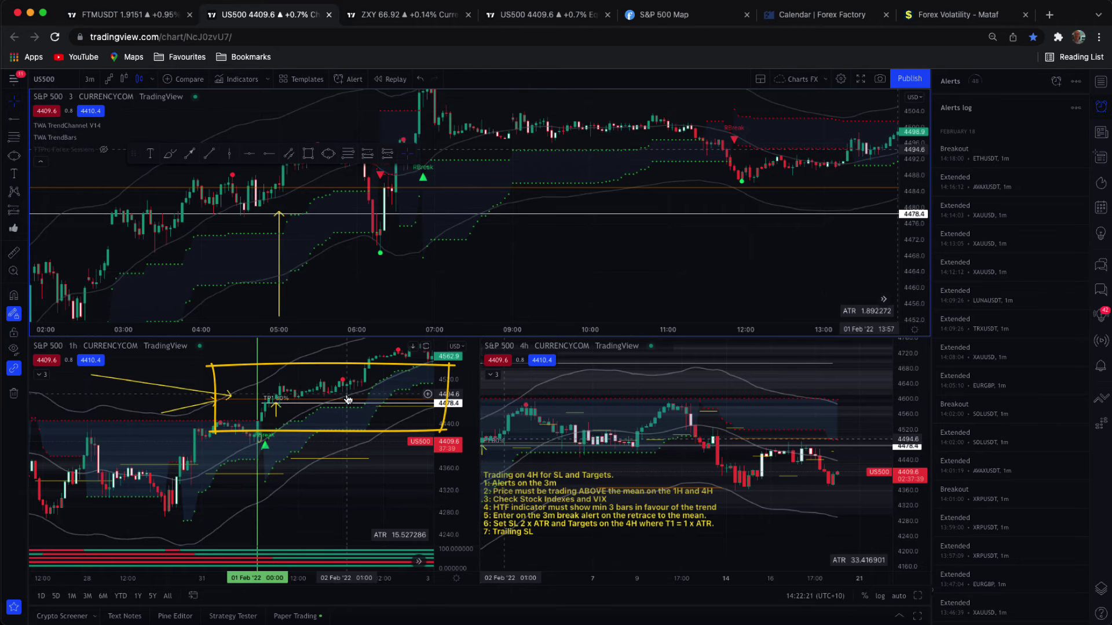
{"action": "left_click", "coordinate": [305, 400]}
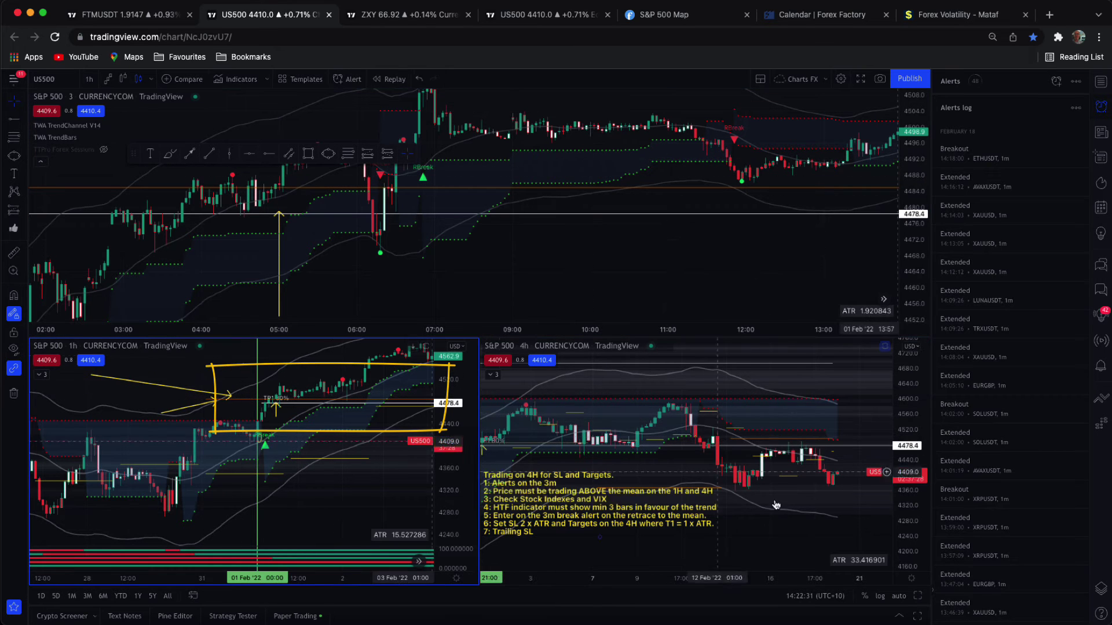
{"action": "left_click", "coordinate": [916, 594]}
Outline the 1h consolidation above the breakout and curve under the two pullback dips
{"action": "left_click_drag", "start_coordinate": [759, 258], "coordinate": [642, 258]}
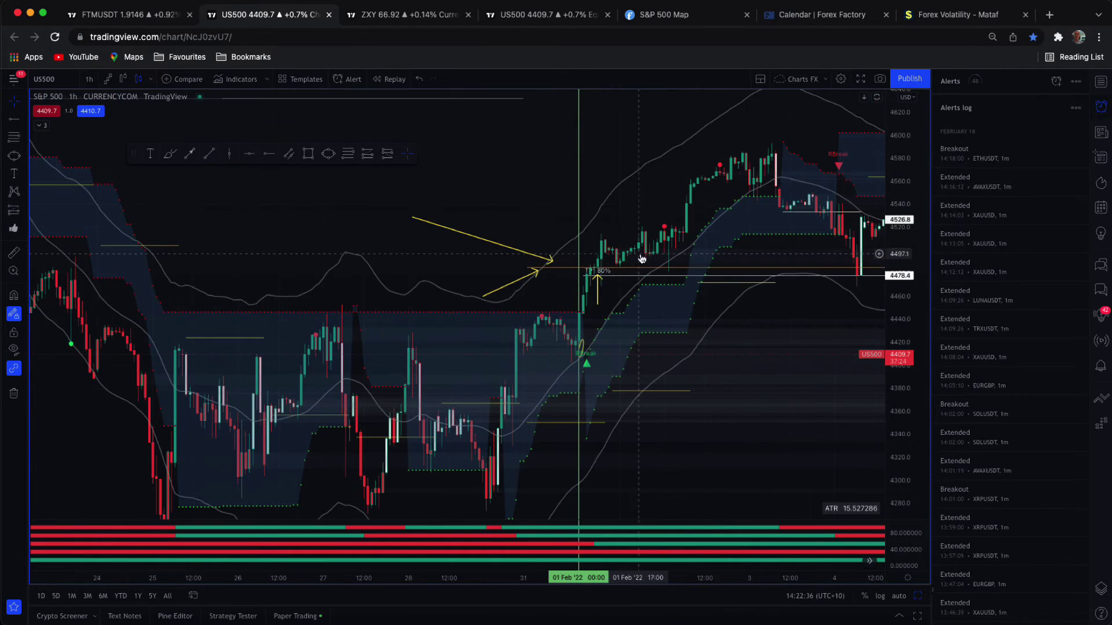
{"action": "left_click_drag", "start_coordinate": [510, 171], "coordinate": [333, 168]}
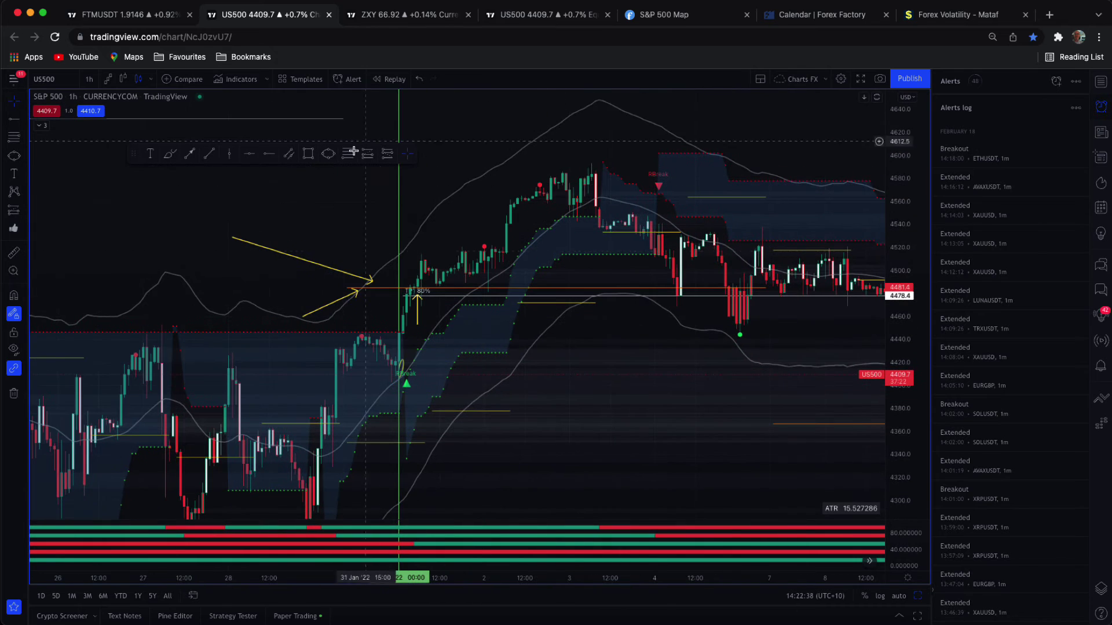
{"action": "left_click", "coordinate": [289, 155]}
{"action": "left_click_drag", "start_coordinate": [419, 257], "coordinate": [505, 287]}
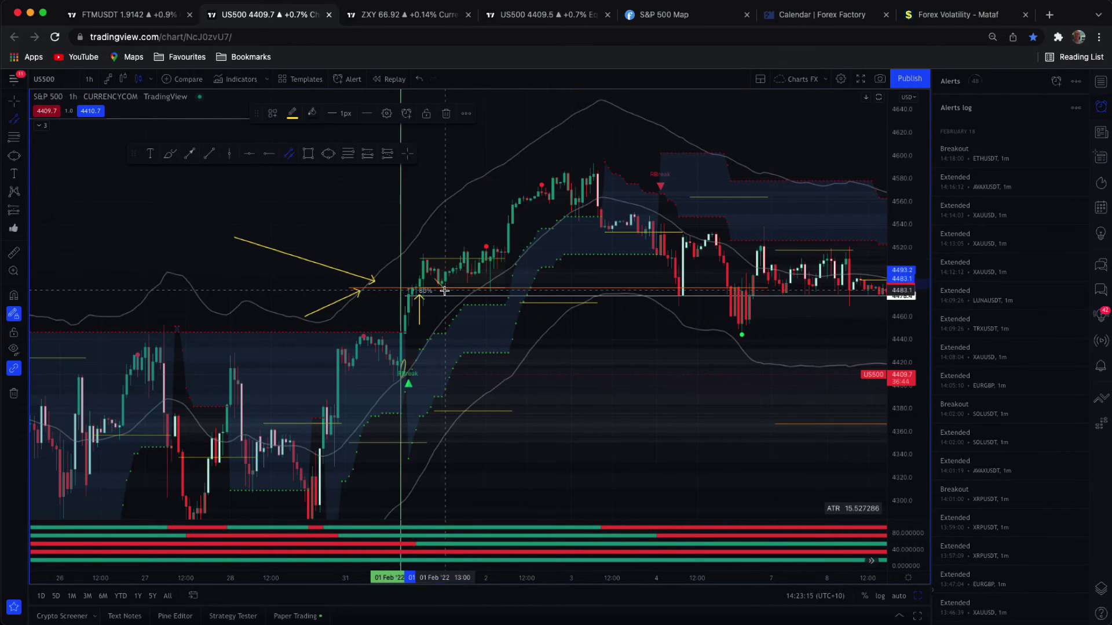
{"action": "left_click_drag", "start_coordinate": [433, 284], "coordinate": [507, 261]}
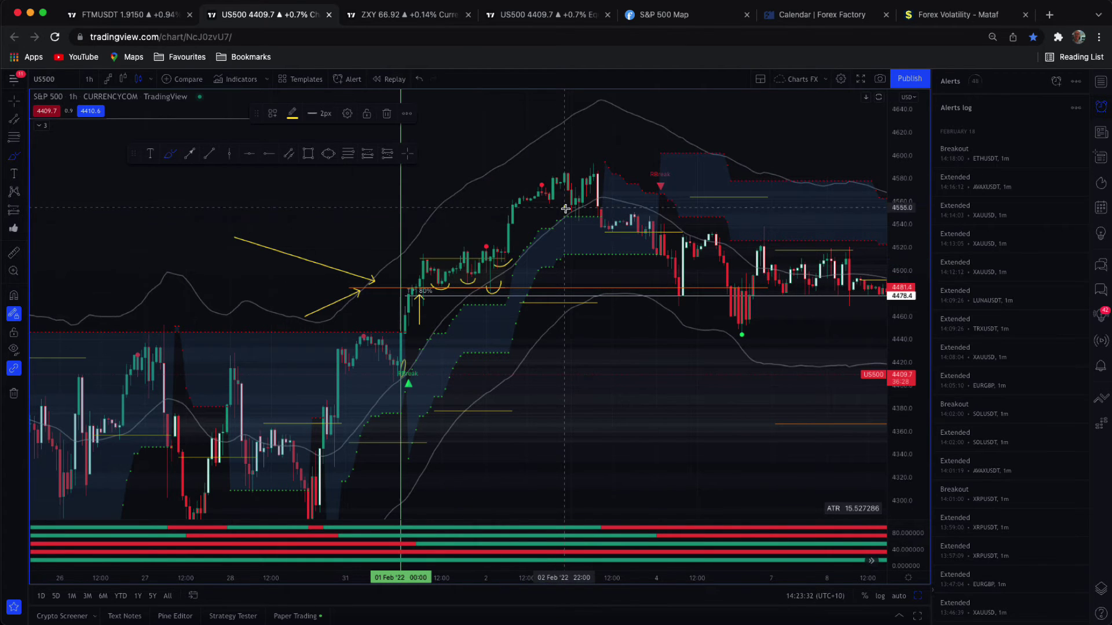
{"action": "left_click_drag", "start_coordinate": [566, 209], "coordinate": [590, 206]}
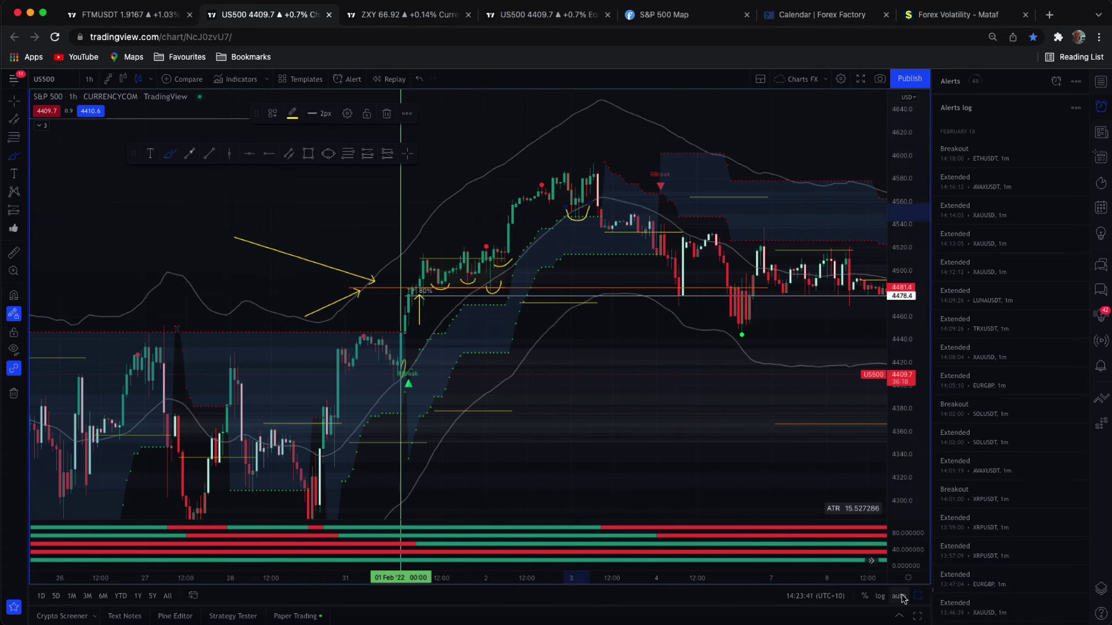
Restore the three-chart layout and mark a 4500.1 level on the 3m chart, deleting the 4495.5 line
{"action": "left_click", "coordinate": [920, 595]}
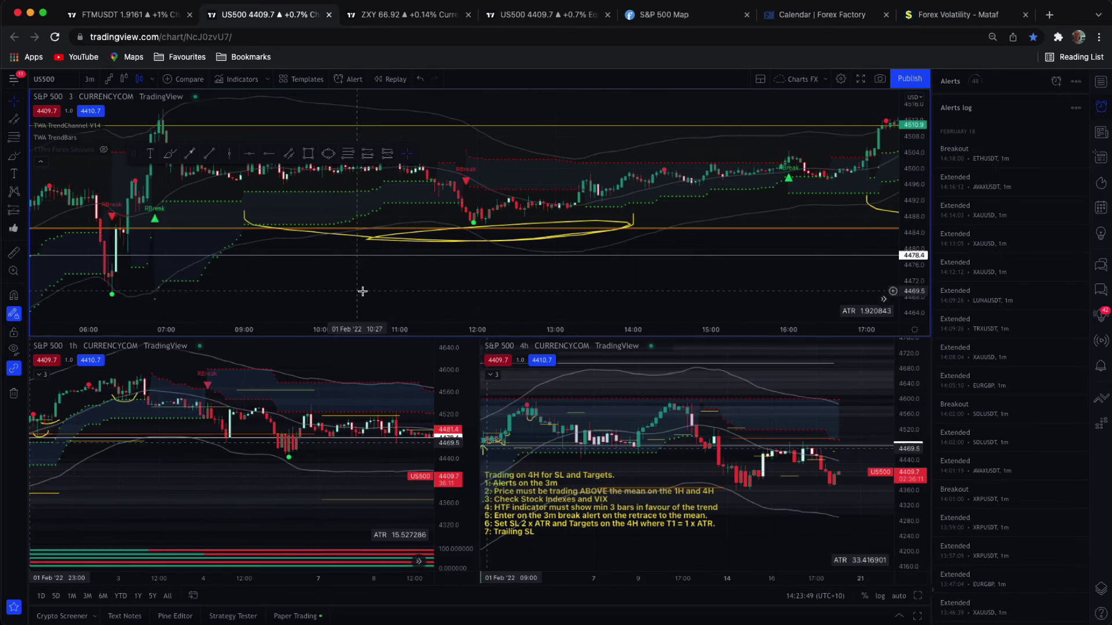
{"action": "mouse_move", "coordinate": [658, 272]}
{"action": "left_mouse_down"}
{"action": "mouse_move", "coordinate": [532, 125]}
{"action": "mouse_move", "coordinate": [527, 185]}
{"action": "left_mouse_up"}
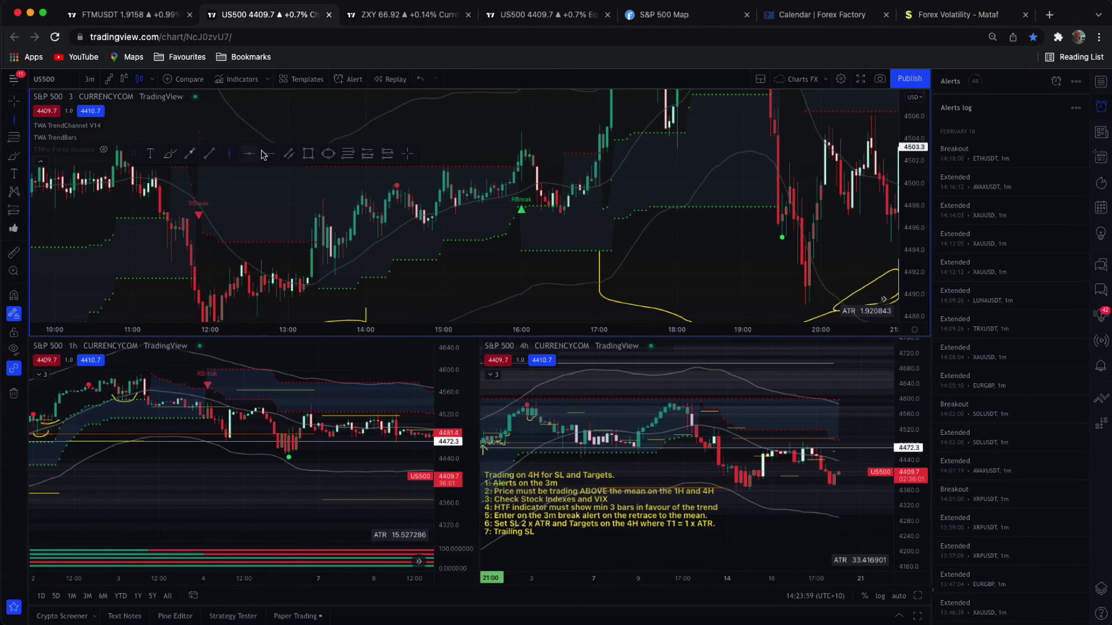
{"action": "left_click", "coordinate": [526, 185]}
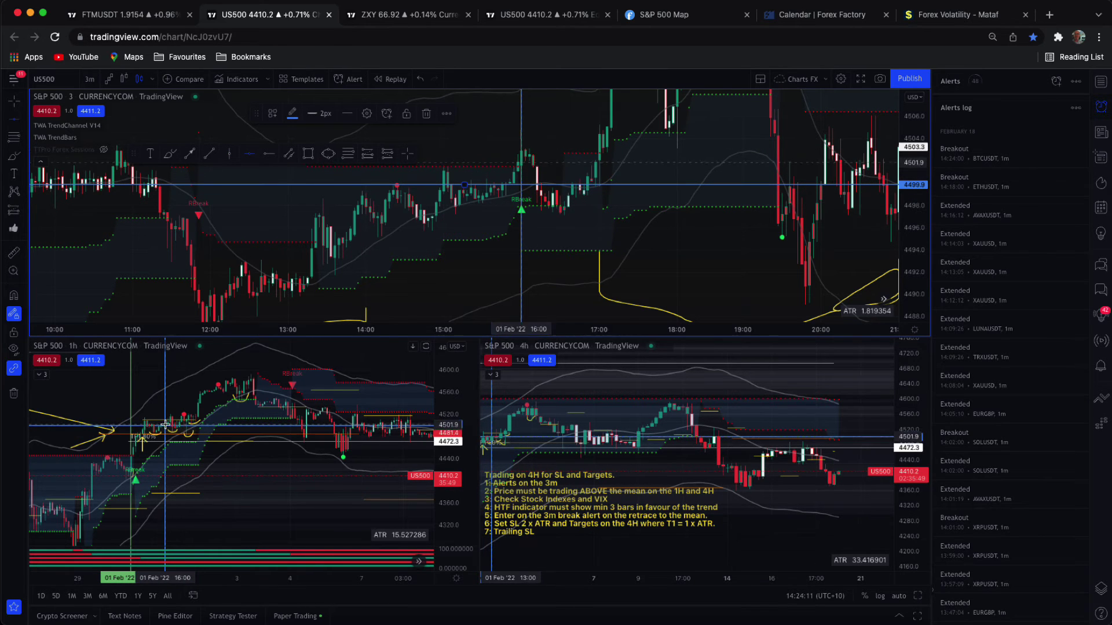
{"action": "left_click", "coordinate": [441, 233]}
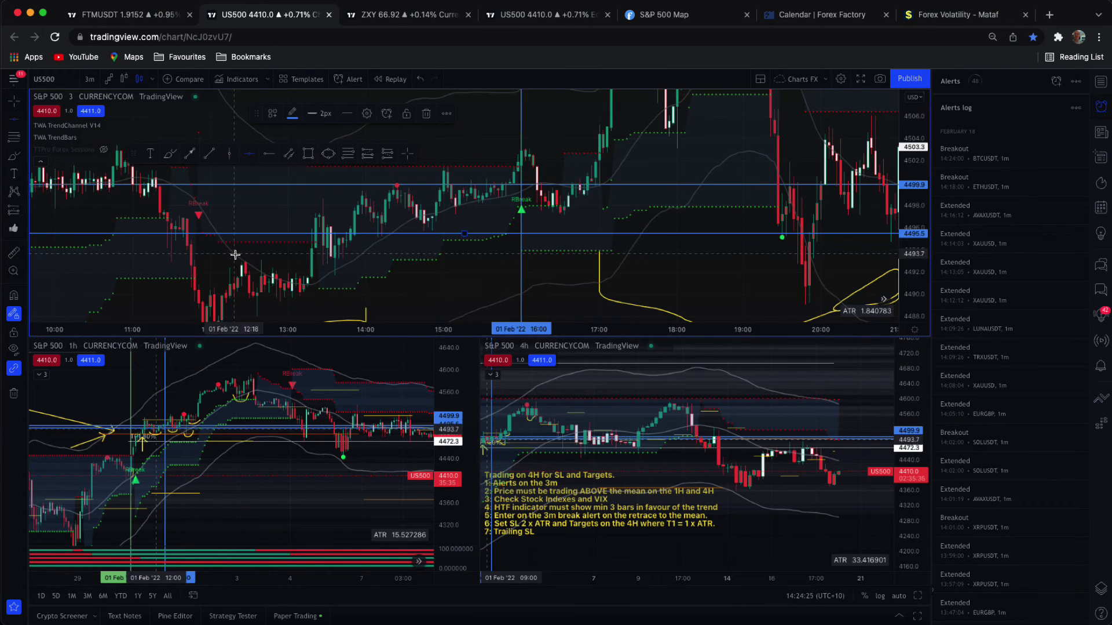
{"action": "key", "text": "Delete"}
{"action": "left_click", "coordinate": [17, 106]}
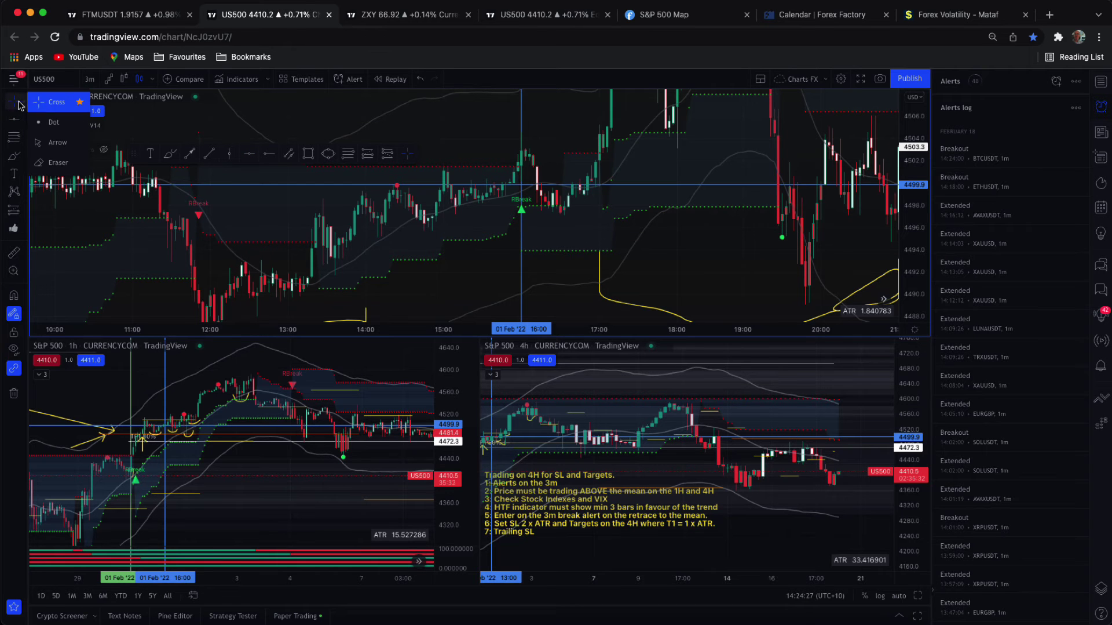
{"action": "left_click", "coordinate": [58, 104]}
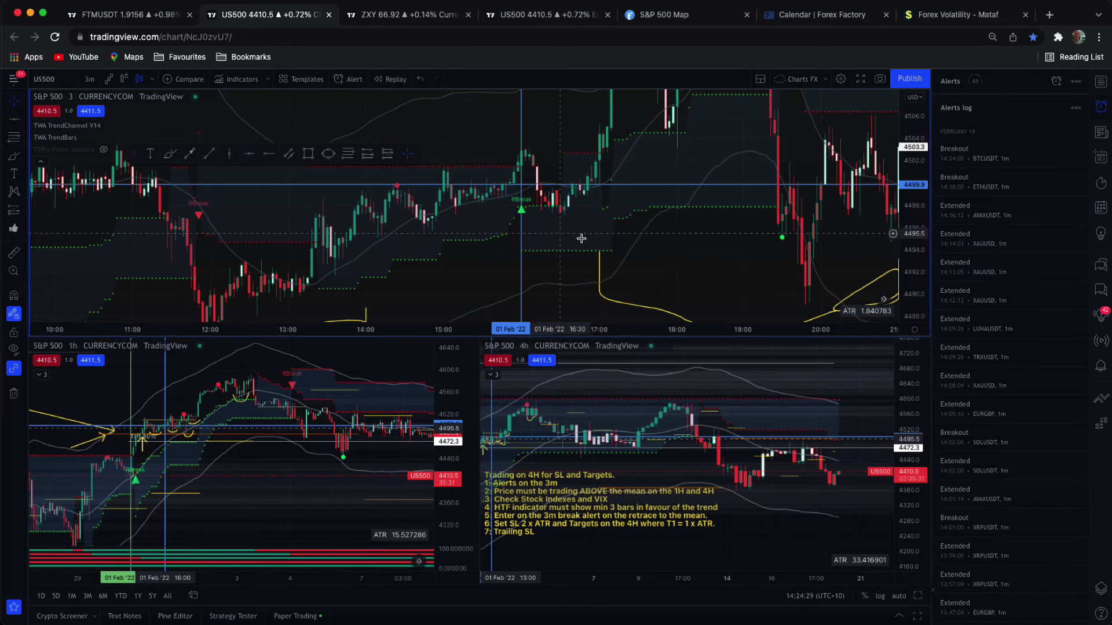
{"action": "scroll", "coordinate": [519, 300], "scroll_direction": "left", "scroll_amount": 5}
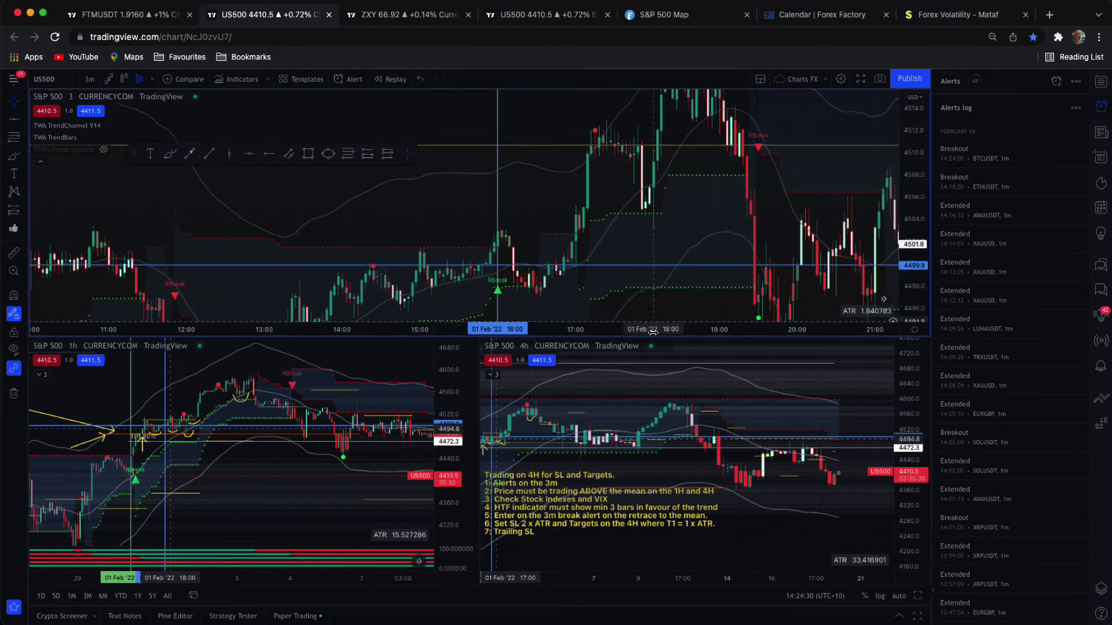
Brush a rising wave path on the 3m chart and mark its three retrace dips
{"action": "left_click", "coordinate": [170, 153]}
{"action": "left_click_drag", "start_coordinate": [168, 283], "coordinate": [652, 103]}
{"action": "left_click_drag", "start_coordinate": [299, 234], "coordinate": [304, 236]}
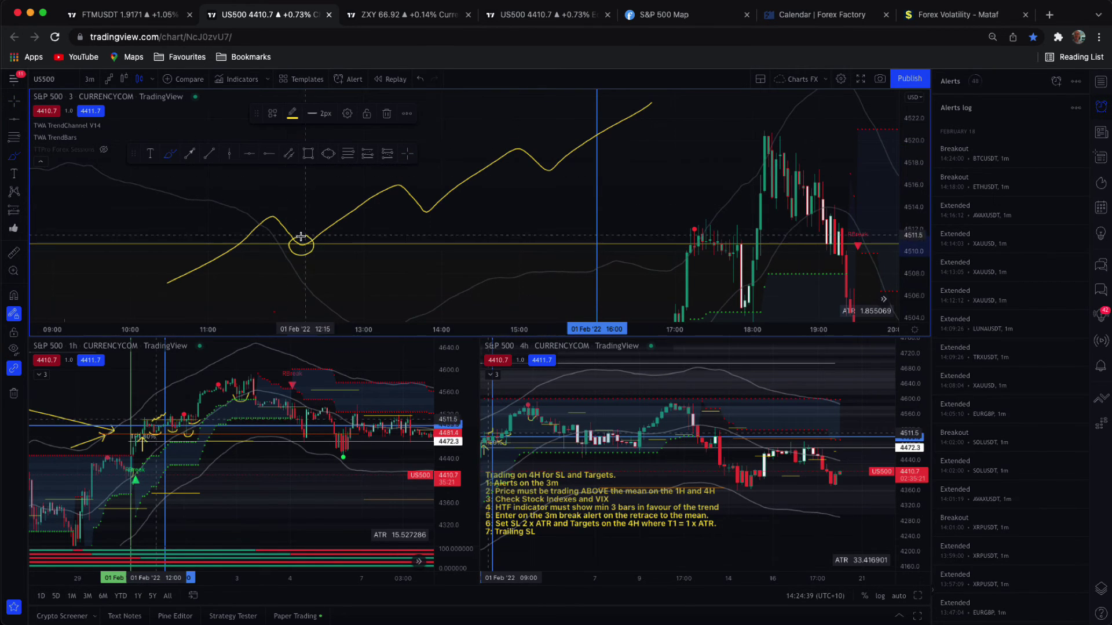
{"action": "left_click_drag", "start_coordinate": [431, 198], "coordinate": [435, 200]}
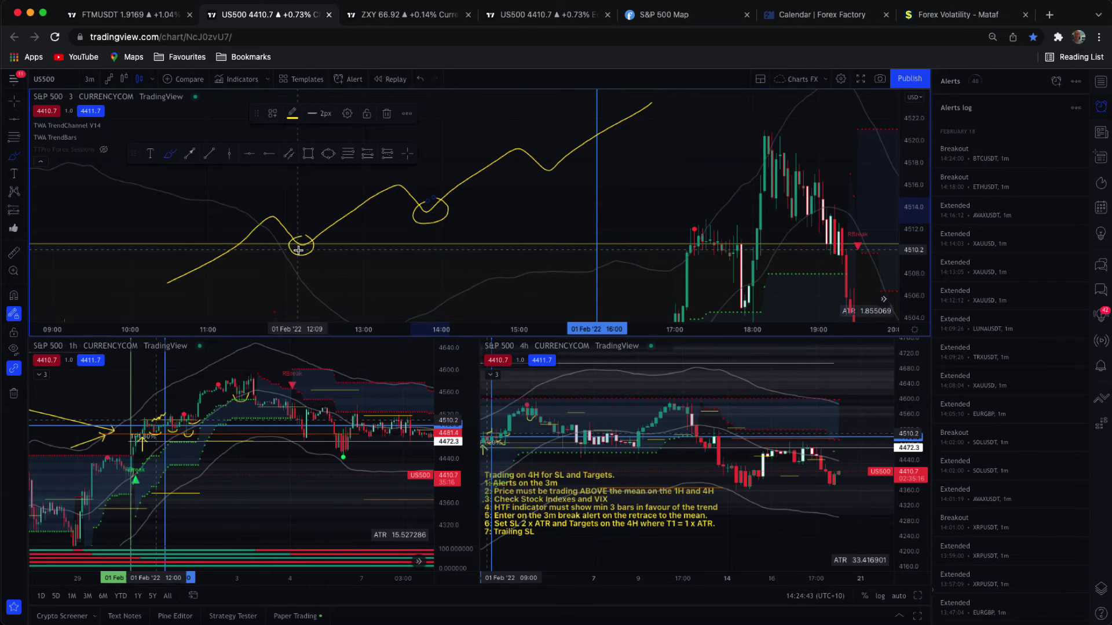
{"action": "left_click_drag", "start_coordinate": [326, 239], "coordinate": [333, 244]}
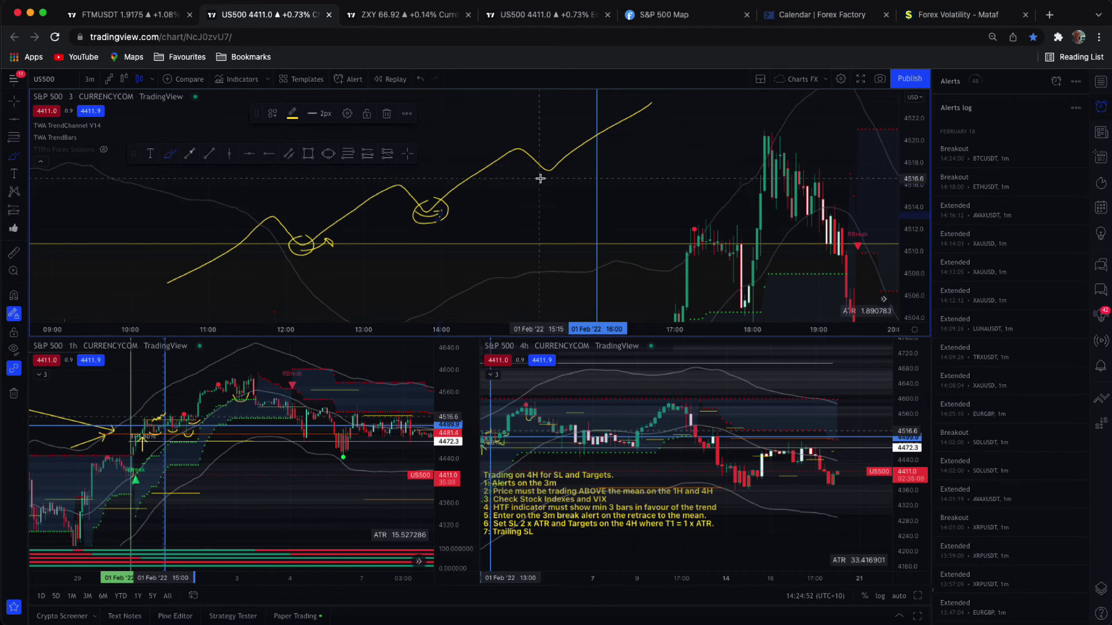
{"action": "left_click_drag", "start_coordinate": [534, 172], "coordinate": [563, 168]}
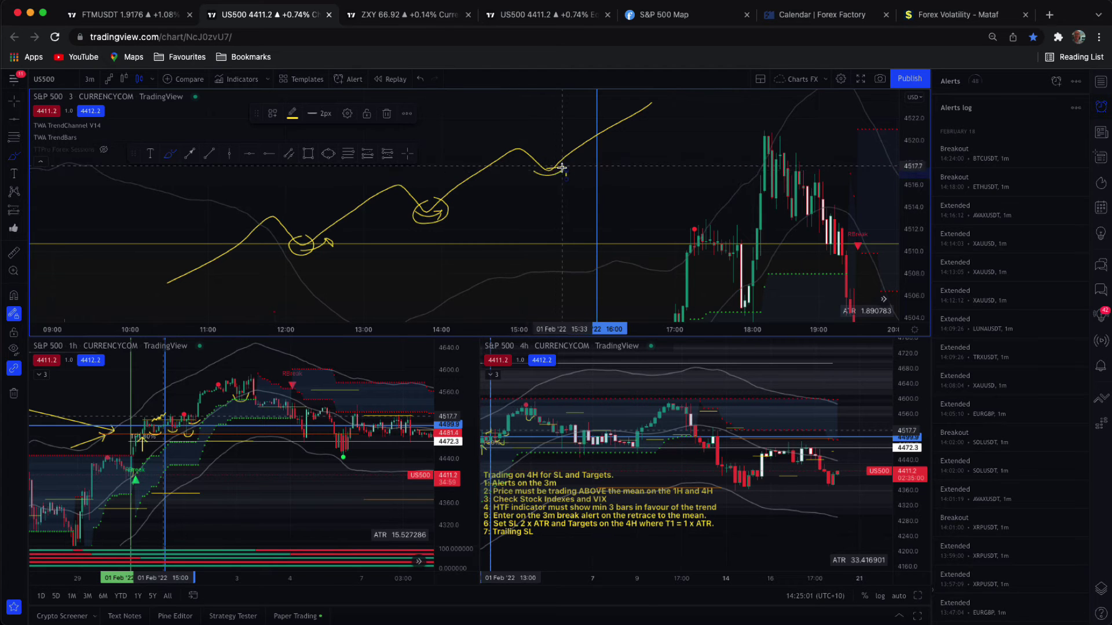
{"action": "key", "text": "Escape"}
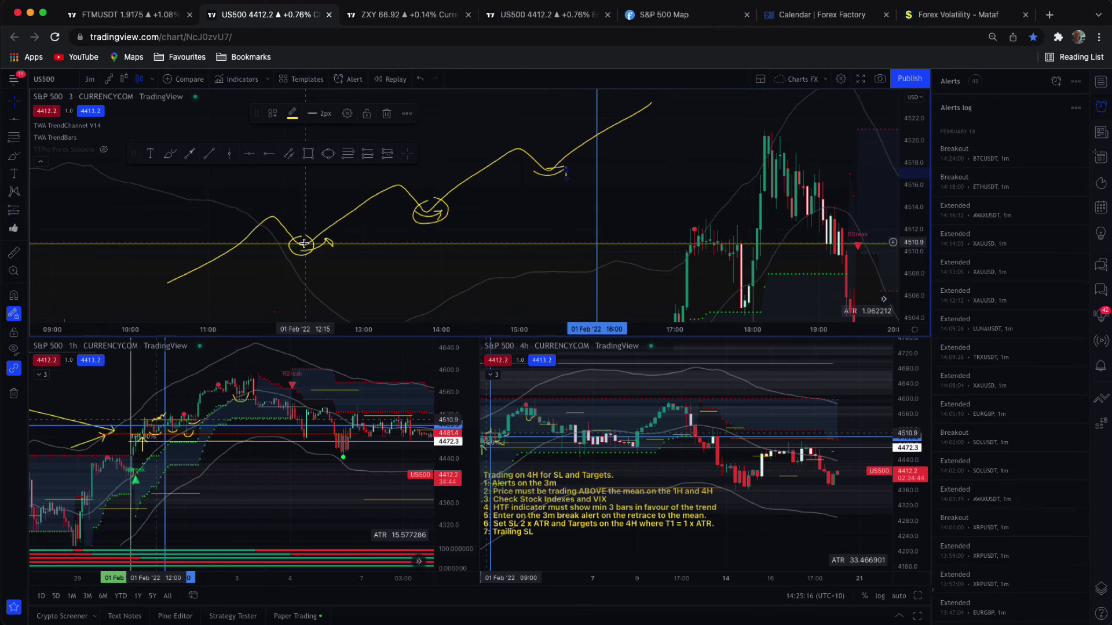
Circle the RBreak signal arrow and add a horizontal level at 4513.4 on the 3m chart
{"action": "mouse_move", "coordinate": [650, 263]}
{"action": "left_mouse_down"}
{"action": "mouse_move", "coordinate": [469, 160]}
{"action": "mouse_move", "coordinate": [359, 152]}
{"action": "left_mouse_up"}
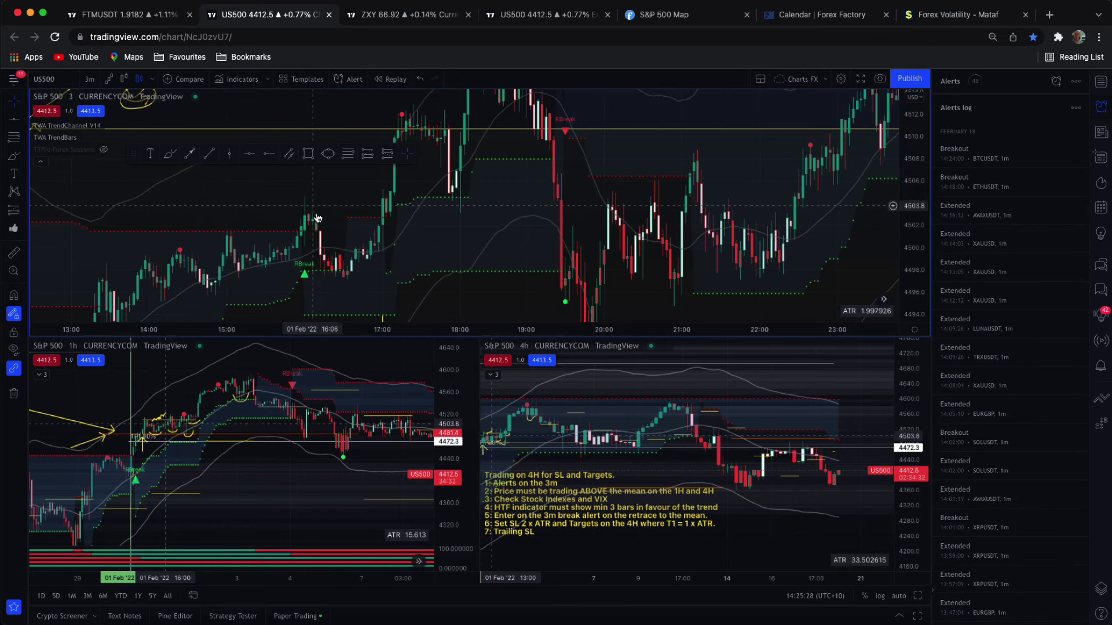
{"action": "scroll", "coordinate": [498, 198], "scroll_direction": "right", "scroll_amount": 2}
{"action": "scroll", "coordinate": [465, 243], "scroll_direction": "right", "scroll_amount": 5}
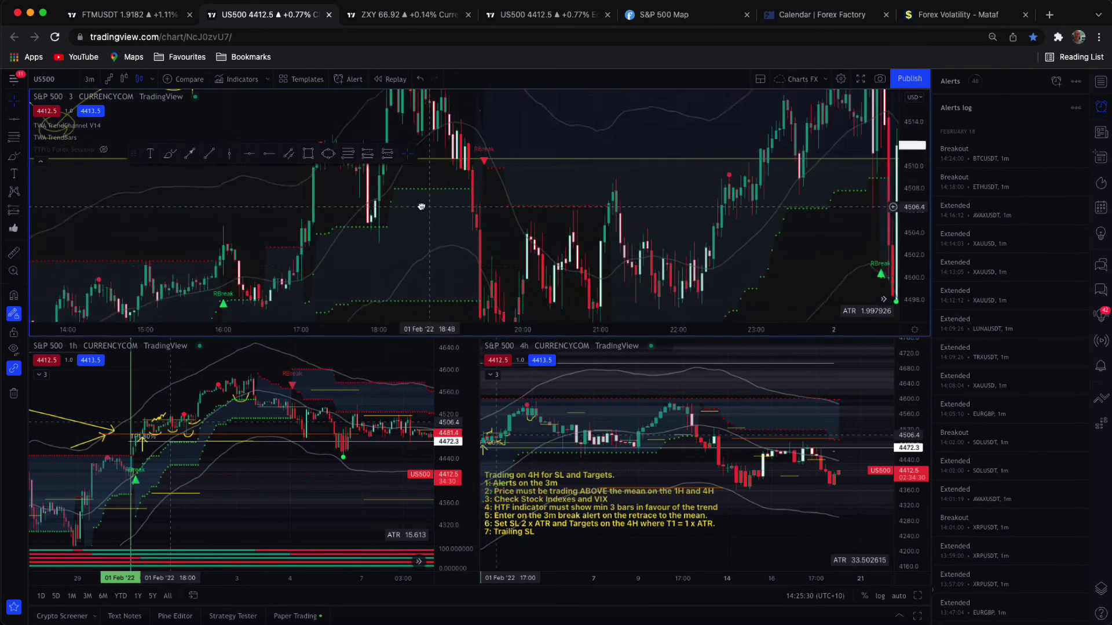
{"action": "scroll", "coordinate": [470, 231], "scroll_direction": "right", "scroll_amount": 5}
{"action": "scroll", "coordinate": [477, 216], "scroll_direction": "right", "scroll_amount": 5}
{"action": "left_click_drag", "start_coordinate": [906, 110], "coordinate": [904, 142]}
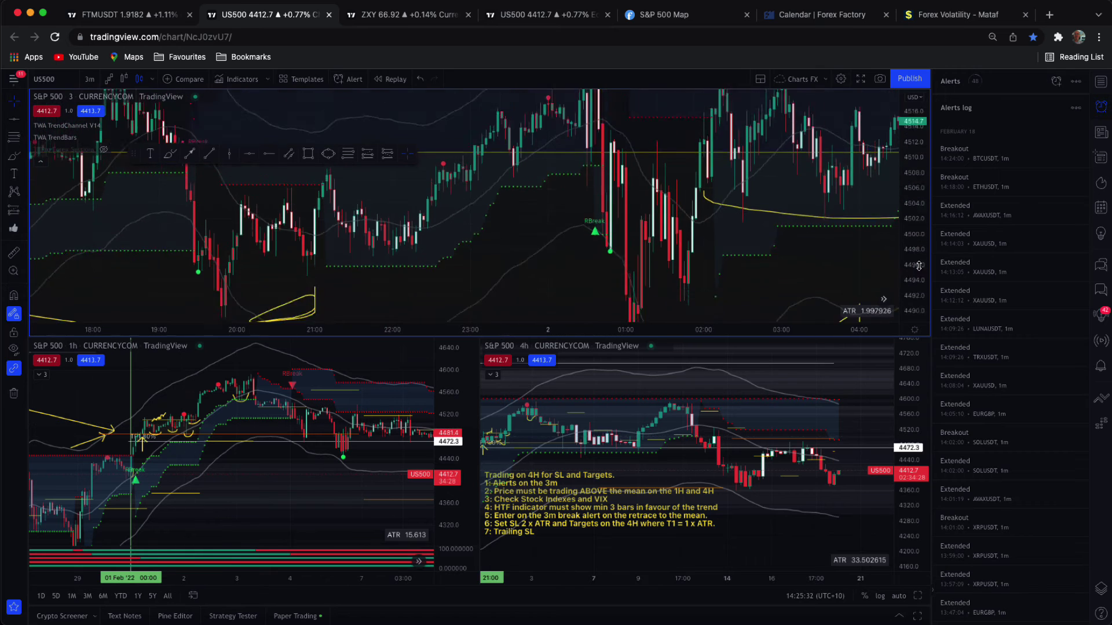
{"action": "scroll", "coordinate": [504, 232], "scroll_direction": "right", "scroll_amount": 3}
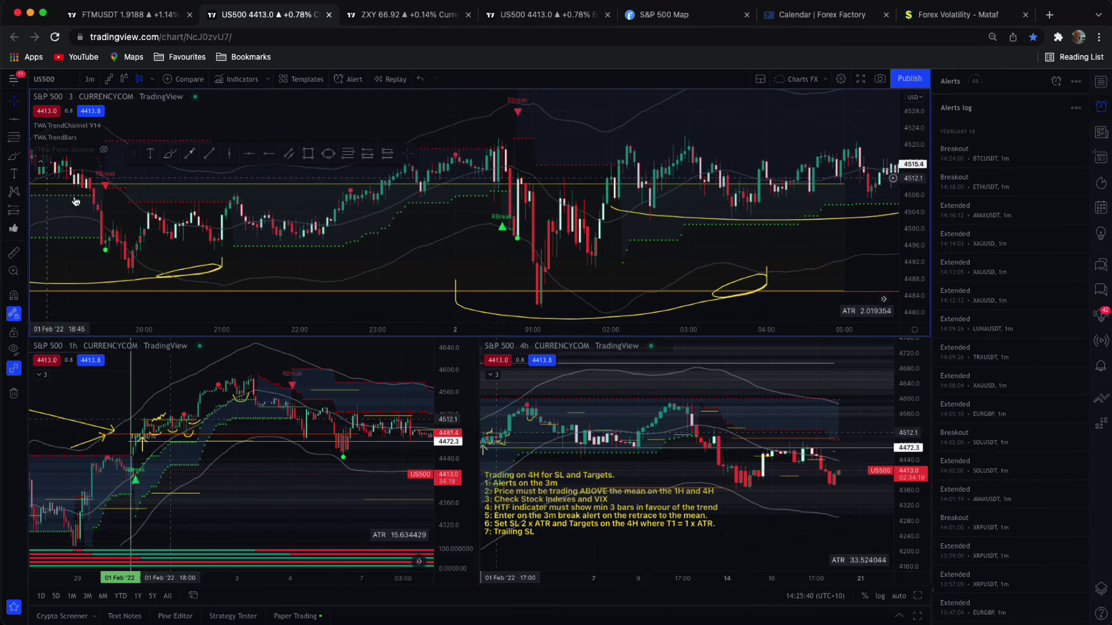
{"action": "left_click_drag", "start_coordinate": [502, 207], "coordinate": [502, 243]}
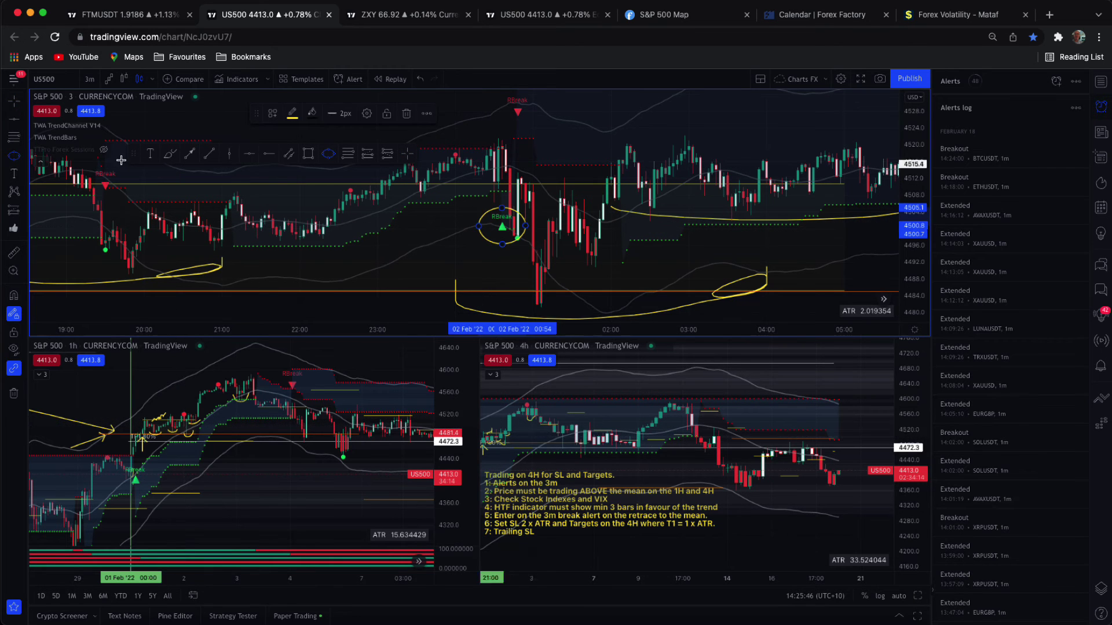
{"action": "left_click", "coordinate": [269, 154]}
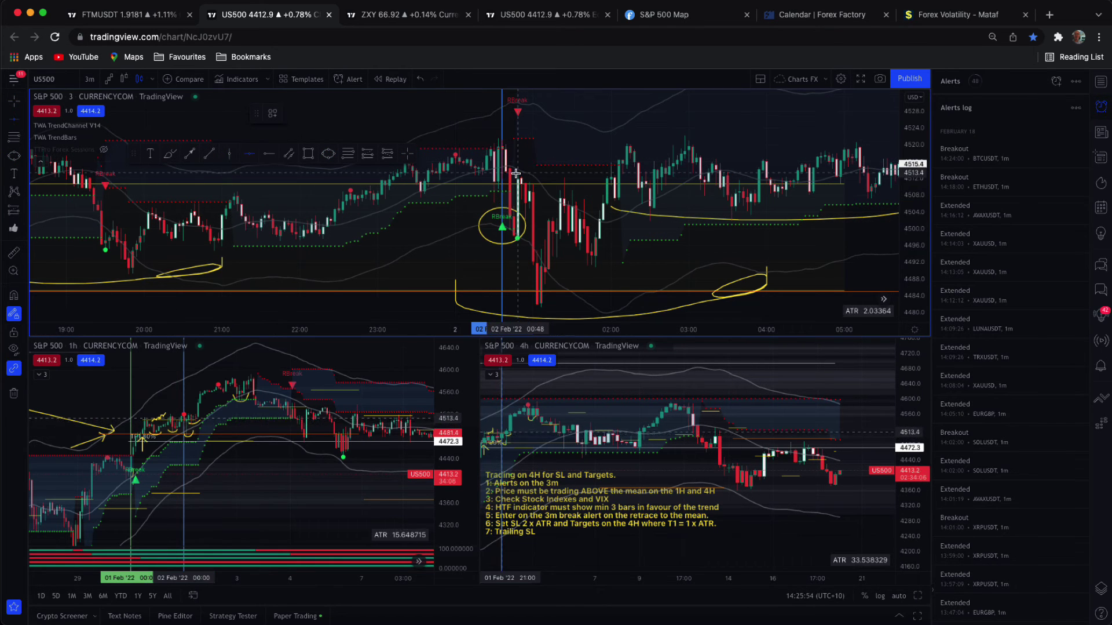
{"action": "left_click", "coordinate": [465, 172]}
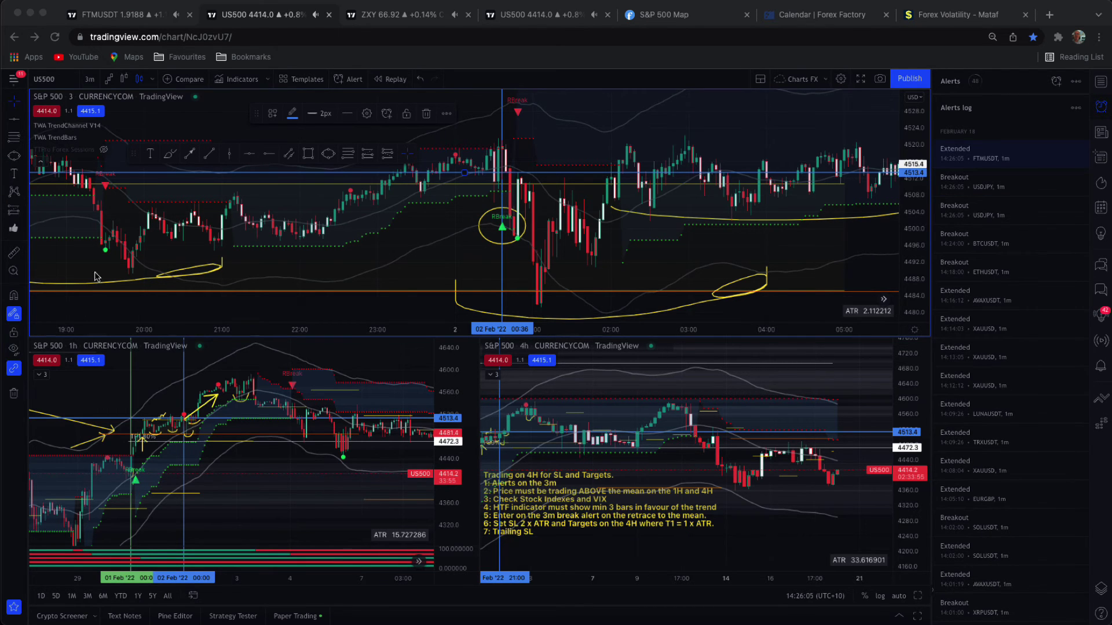
Mark the 06:33 breakout bar with a vertical line and a horizontal level at 4530.7
{"action": "scroll", "coordinate": [502, 232], "scroll_direction": "right", "scroll_amount": 10}
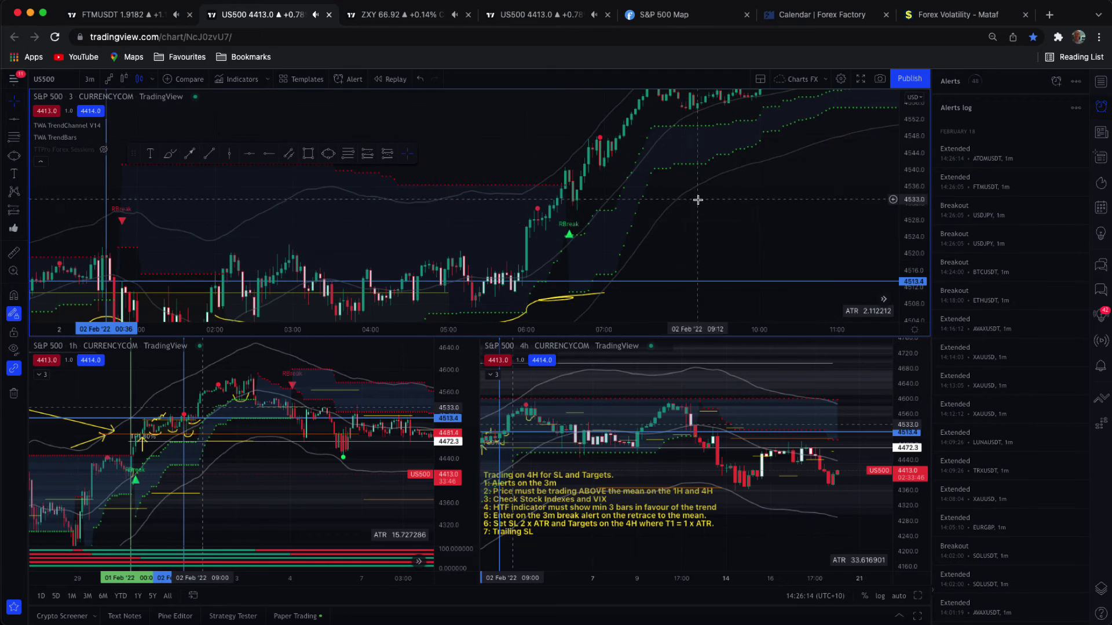
{"action": "scroll", "coordinate": [512, 205], "scroll_direction": "left", "scroll_amount": 3}
{"action": "left_click", "coordinate": [504, 201]}
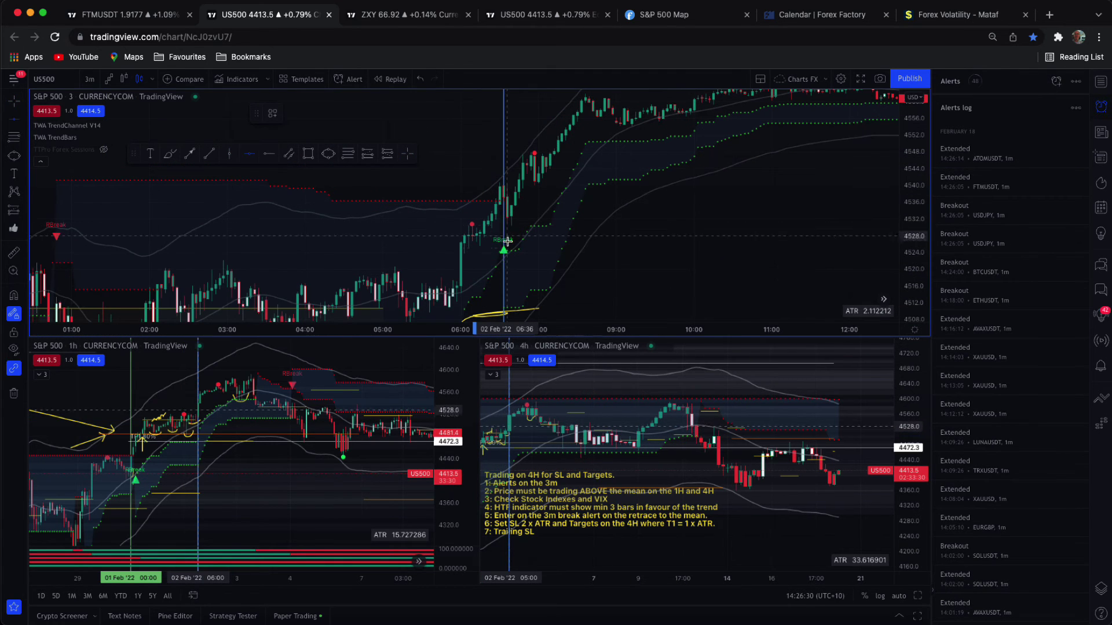
{"action": "left_click", "coordinate": [507, 224]}
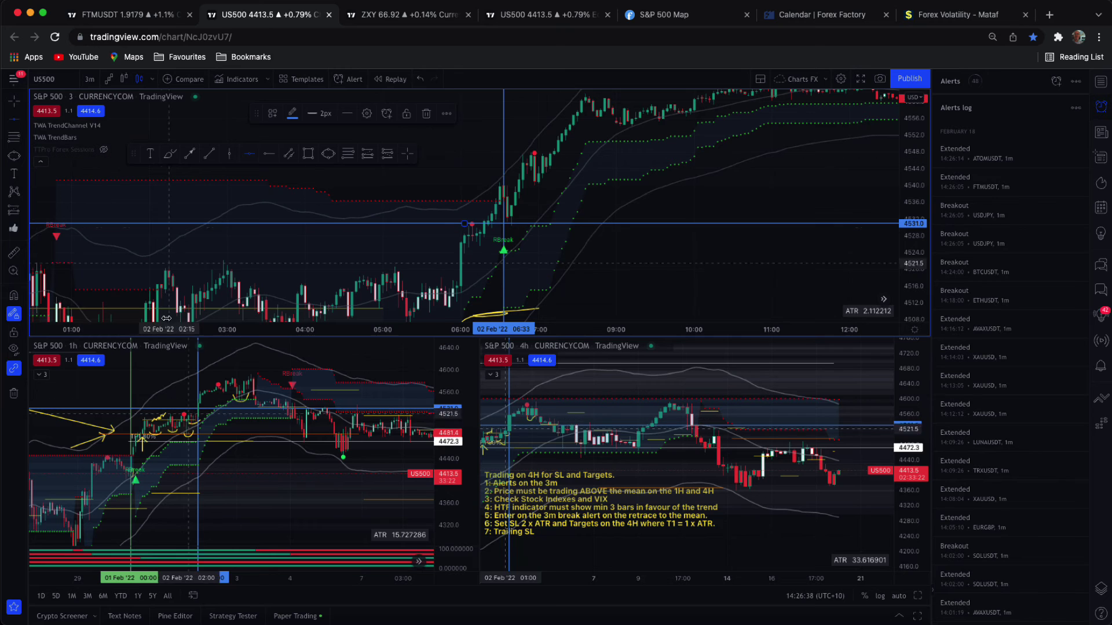
{"action": "scroll", "coordinate": [138, 424], "scroll_direction": "up", "scroll_amount": 2}
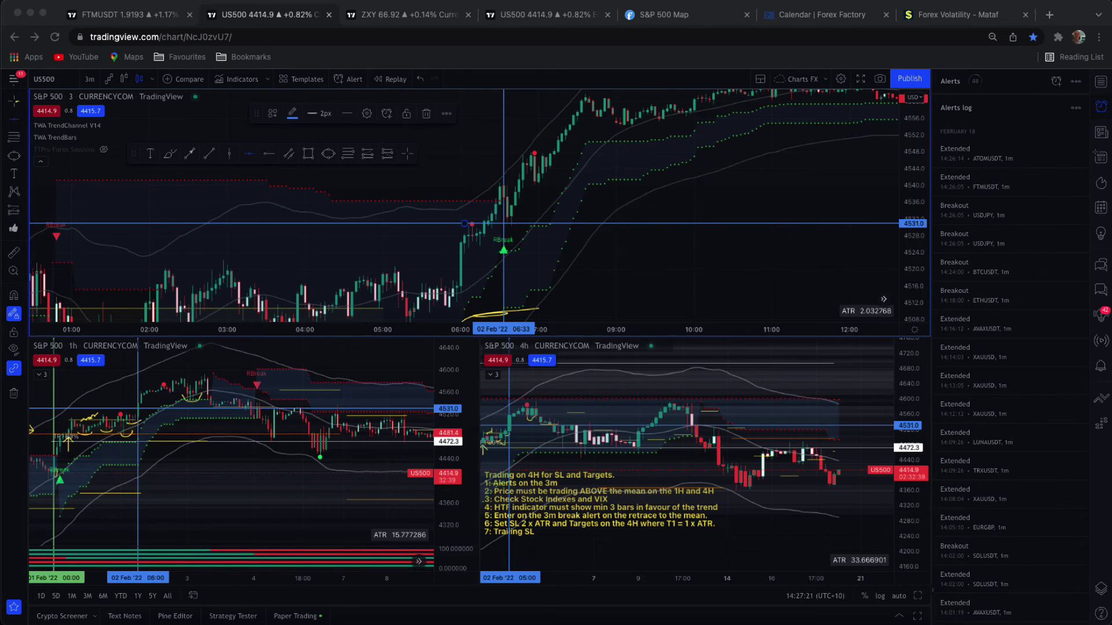
Mark the entry with a vertical line moved to 20:45 and a 4577.1 horizontal level
{"action": "scroll", "coordinate": [501, 197], "scroll_direction": "right", "scroll_amount": 3}
{"action": "scroll", "coordinate": [497, 174], "scroll_direction": "right", "scroll_amount": 10}
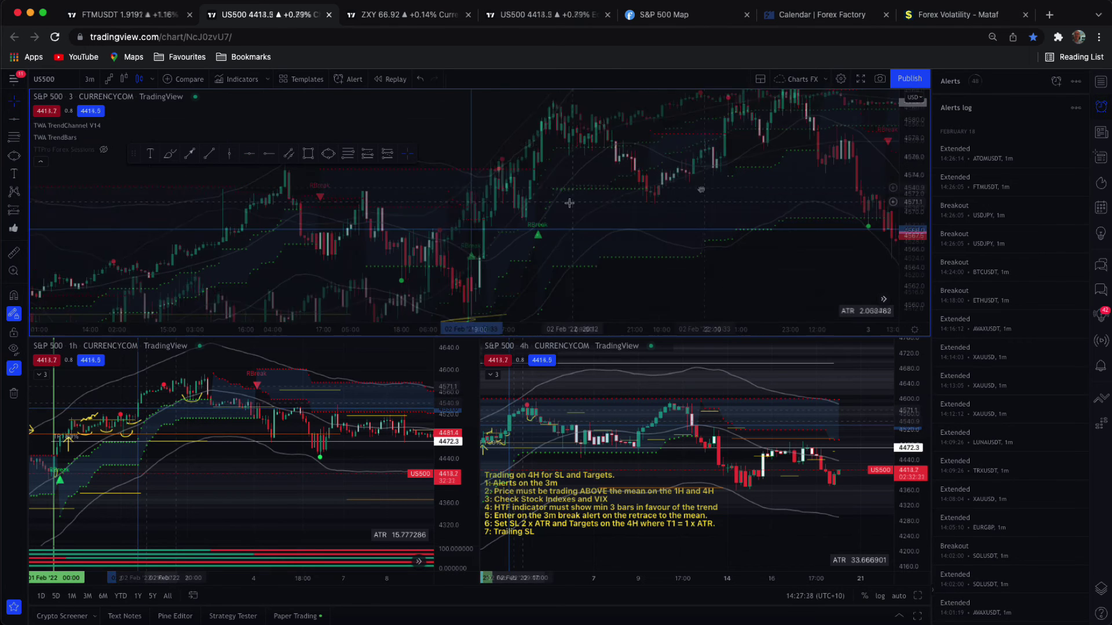
{"action": "scroll", "coordinate": [493, 157], "scroll_direction": "right", "scroll_amount": 3}
{"action": "left_click", "coordinate": [230, 153]}
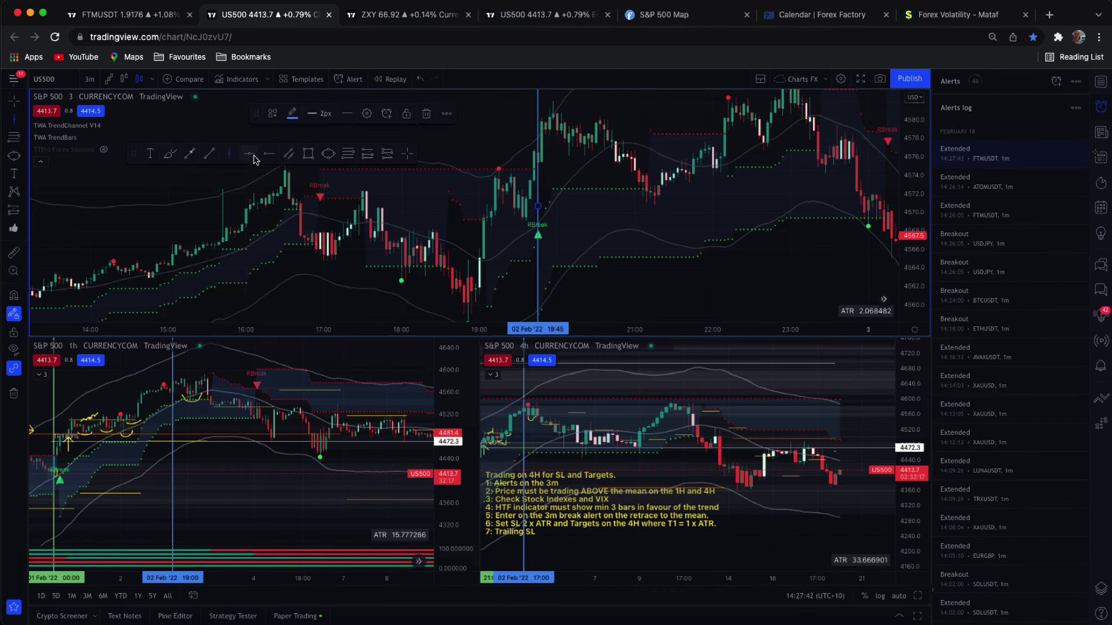
{"action": "left_click", "coordinate": [596, 146]}
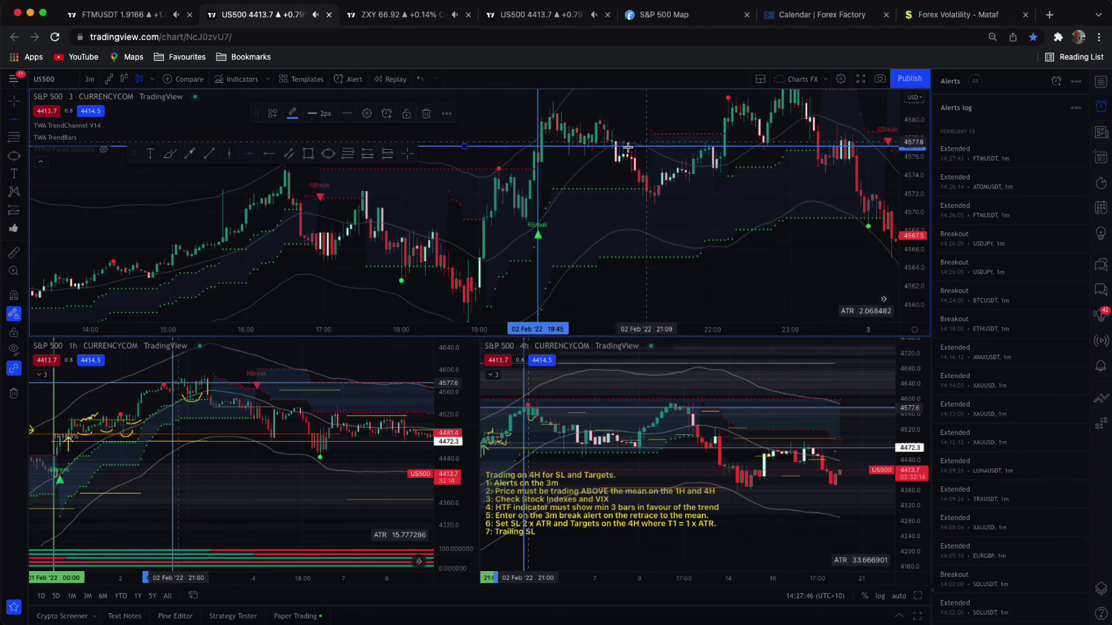
{"action": "left_click_drag", "start_coordinate": [539, 146], "coordinate": [617, 146]}
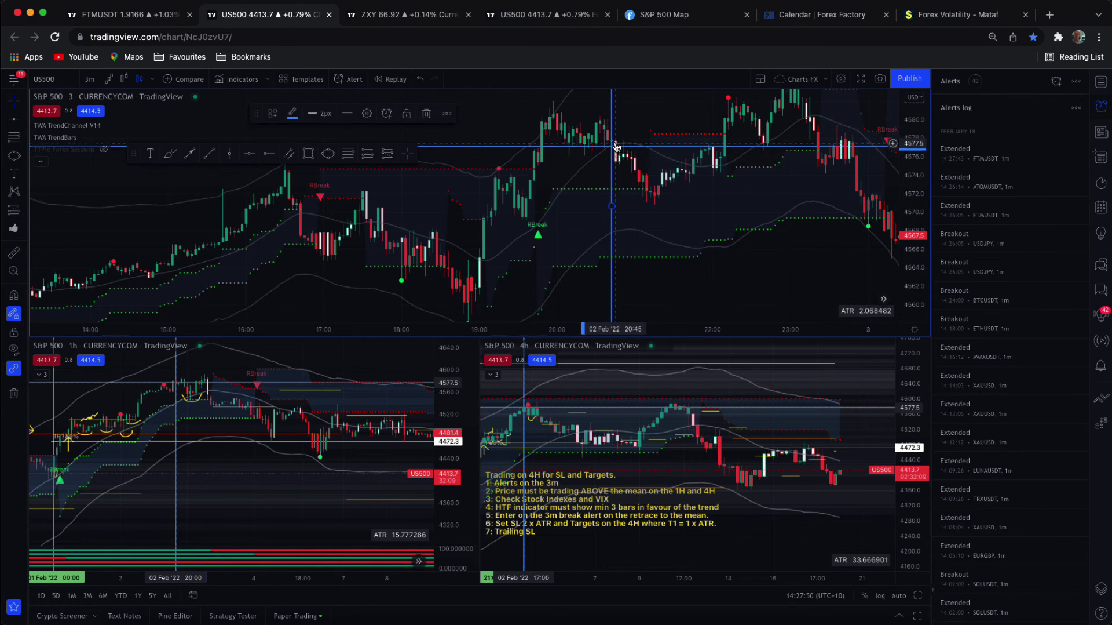
{"action": "scroll", "coordinate": [566, 182], "scroll_direction": "right", "scroll_amount": 5}
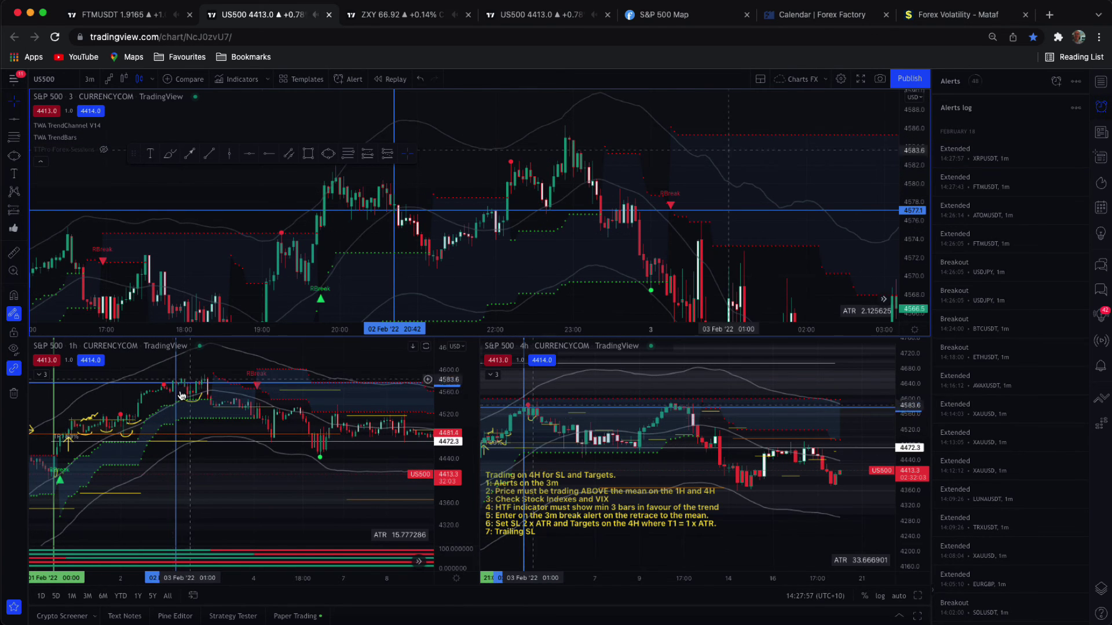
{"action": "left_click_drag", "start_coordinate": [223, 463], "coordinate": [291, 471]}
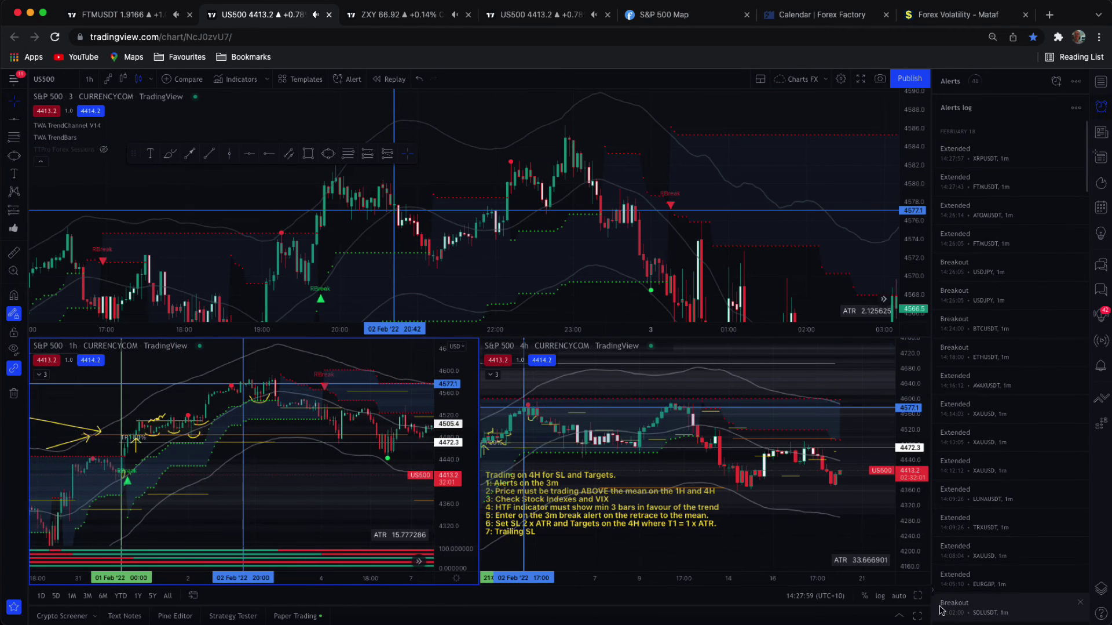
Maximize the 1-hour chart with Alt+Enter, circle the peak candles in yellow, and remove earlier drawings
{"action": "key", "text": "alt+Return"}
{"action": "scroll", "coordinate": [672, 380], "scroll_direction": "up", "scroll_amount": 3}
{"action": "scroll", "coordinate": [648, 378], "scroll_direction": "up", "scroll_amount": 3}
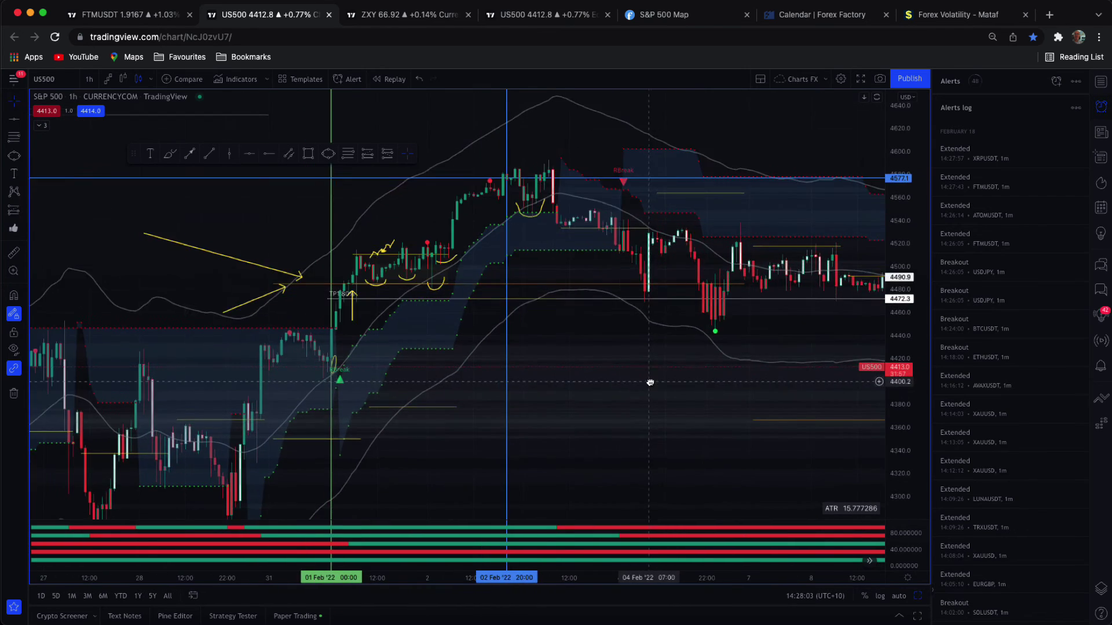
{"action": "left_click_drag", "start_coordinate": [650, 382], "coordinate": [690, 364]}
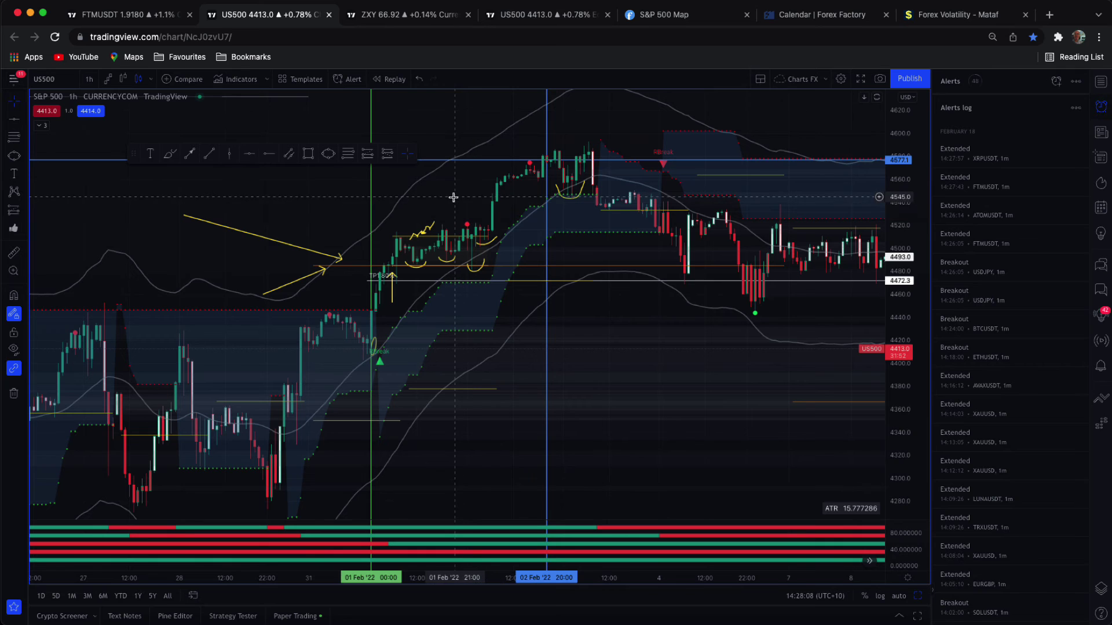
{"action": "left_click_drag", "start_coordinate": [539, 150], "coordinate": [597, 197]}
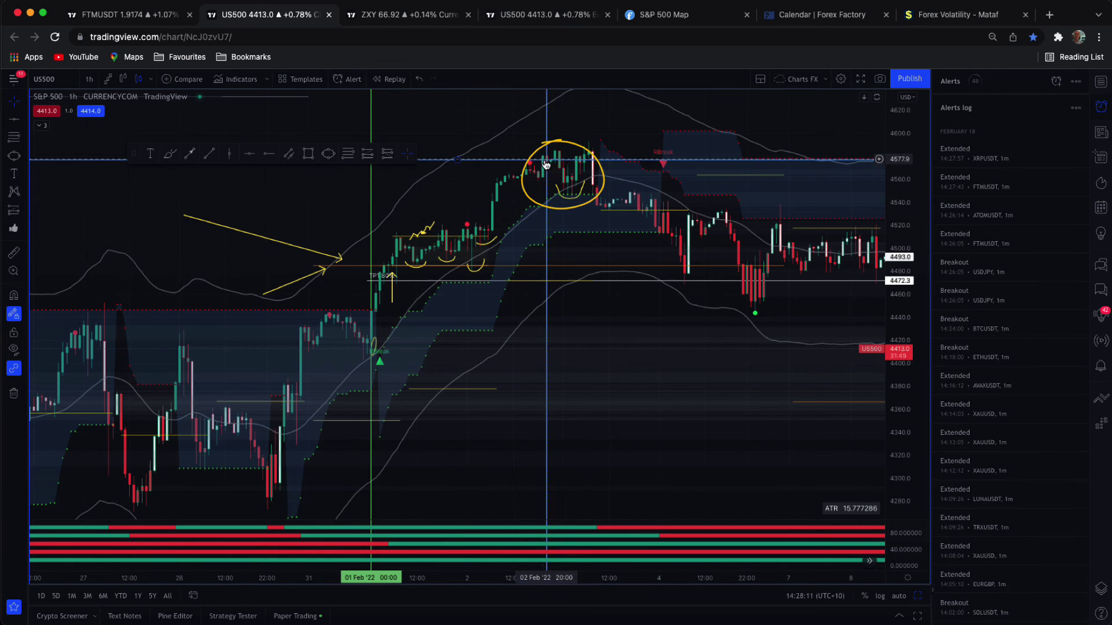
{"action": "left_click", "coordinate": [13, 393]}
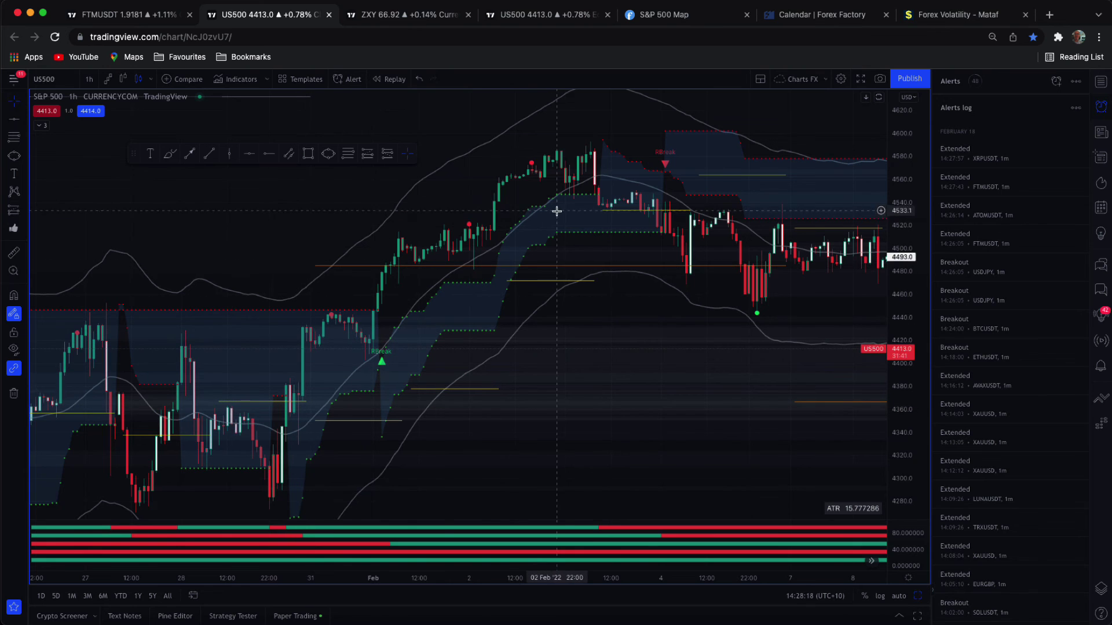
Place an Elliott Impulse Wave count from the late-January low (0) to the early-February peak (5)
{"action": "left_click", "coordinate": [24, 195]}
{"action": "left_click", "coordinate": [74, 212]}
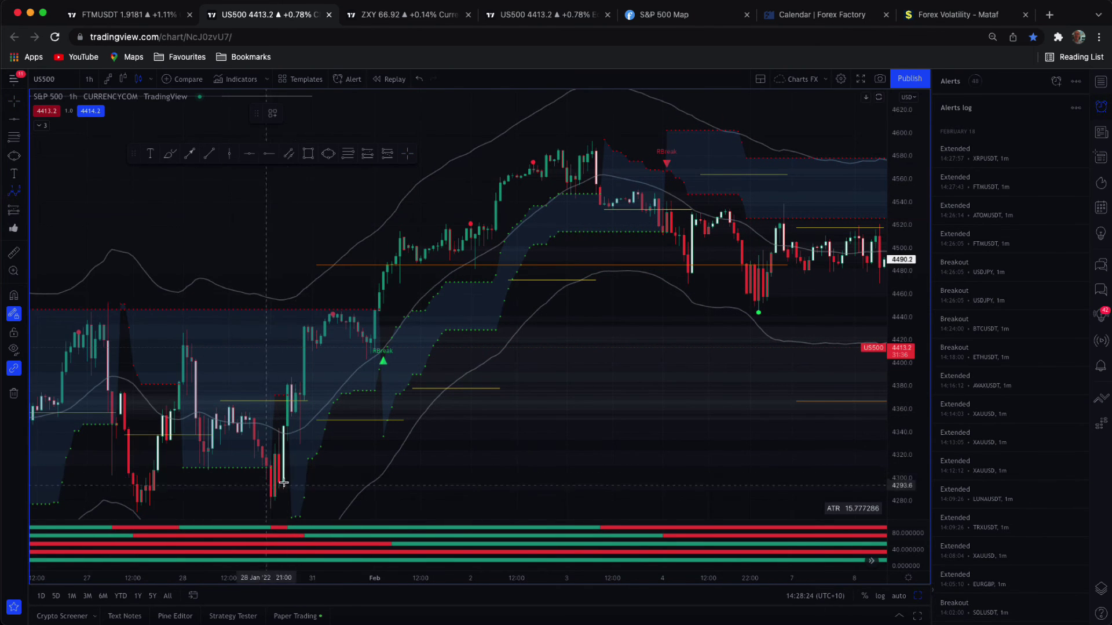
{"action": "left_click", "coordinate": [272, 506]}
{"action": "left_click", "coordinate": [325, 303]}
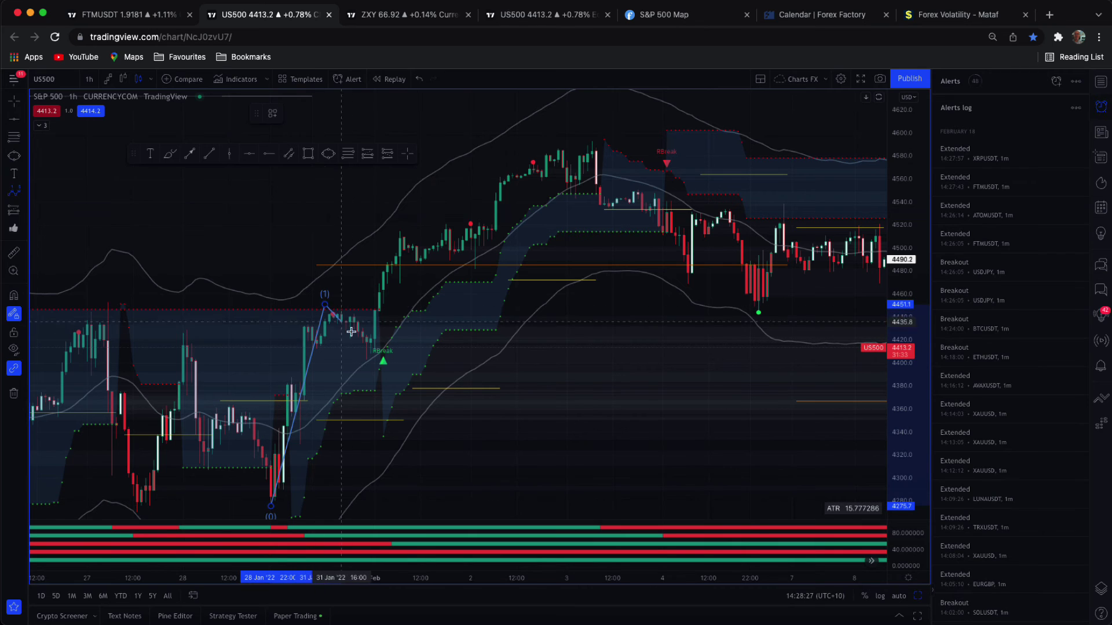
{"action": "left_click", "coordinate": [382, 349]}
{"action": "left_click", "coordinate": [449, 227]}
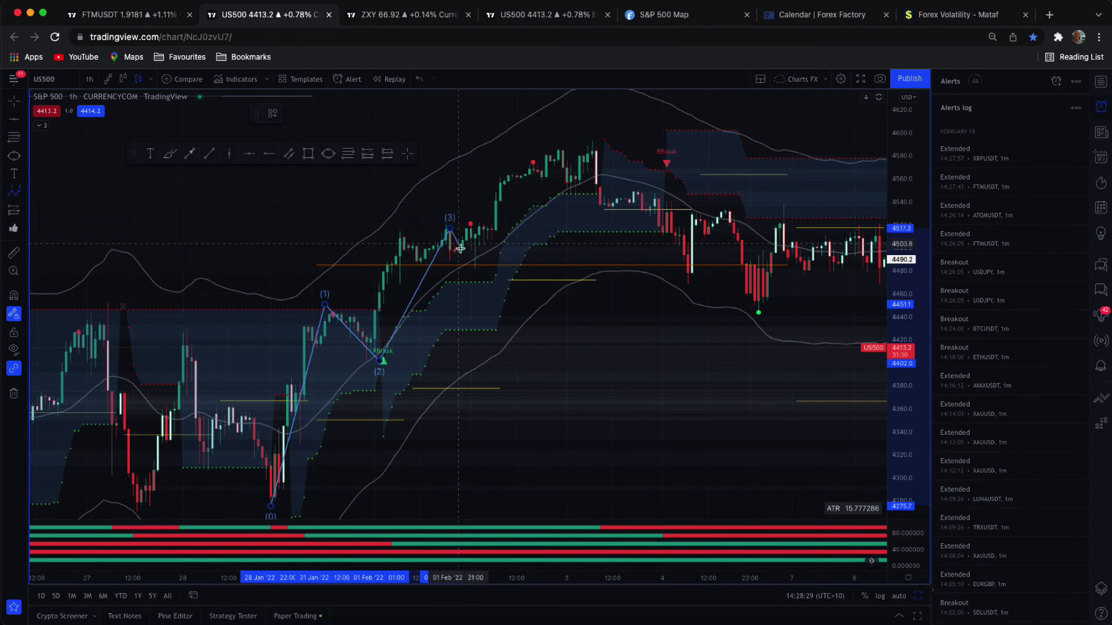
{"action": "left_click", "coordinate": [479, 273]}
{"action": "left_click", "coordinate": [591, 141]}
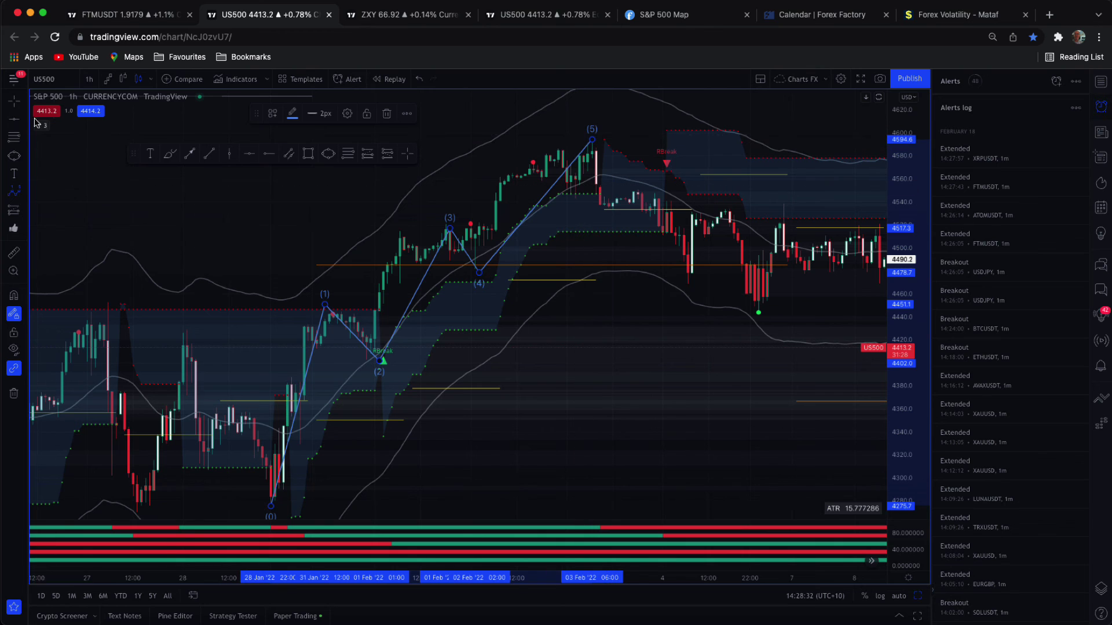
{"action": "left_click", "coordinate": [15, 105]}
{"action": "left_click", "coordinate": [223, 211]}
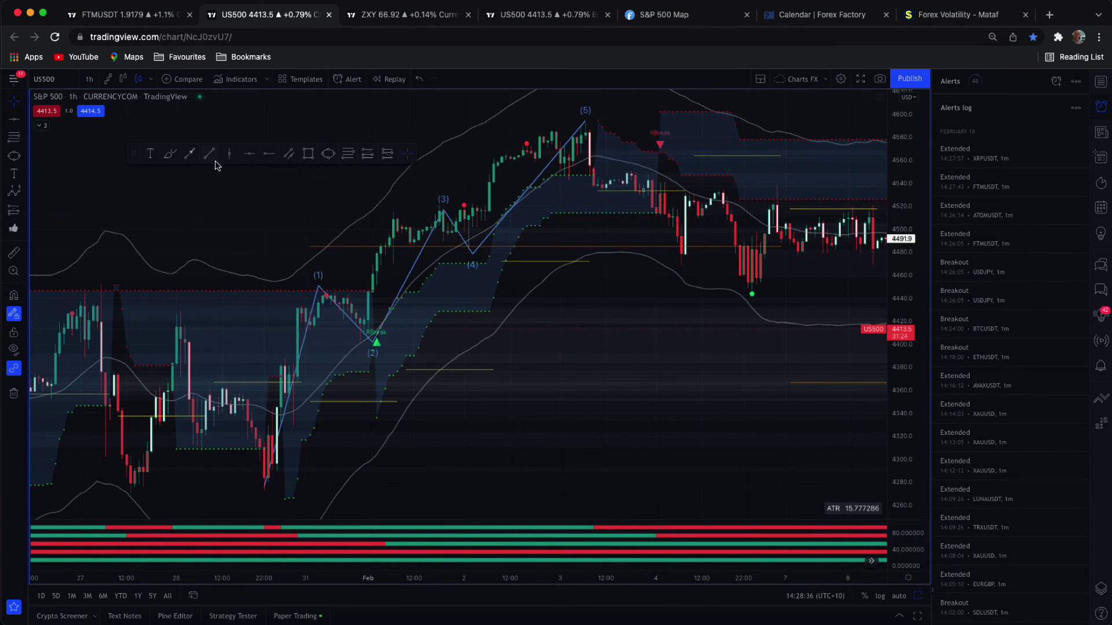
Circle waves (2) and (4) in yellow with the brush and trace the rising legs
{"action": "left_click", "coordinate": [170, 153]}
{"action": "left_click_drag", "start_coordinate": [398, 333], "coordinate": [396, 330]}
{"action": "left_click_drag", "start_coordinate": [398, 245], "coordinate": [493, 219]}
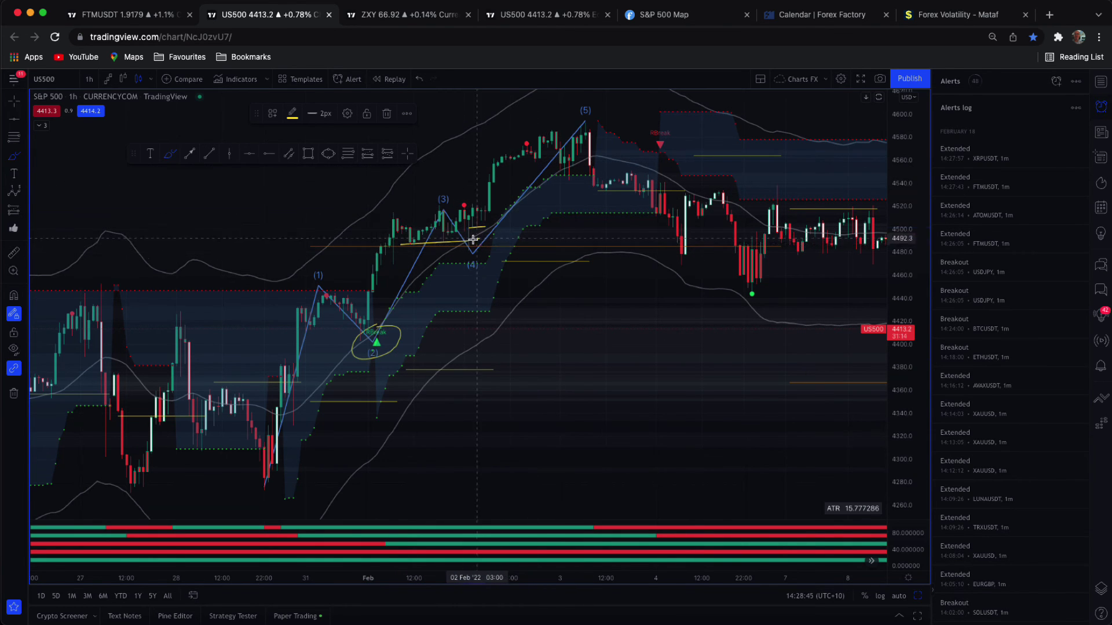
{"action": "left_click_drag", "start_coordinate": [473, 238], "coordinate": [481, 237]}
{"action": "mouse_move", "coordinate": [507, 197]}
{"action": "left_mouse_down"}
{"action": "mouse_move", "coordinate": [551, 149]}
{"action": "mouse_move", "coordinate": [562, 187]}
{"action": "left_mouse_up"}
{"action": "left_click_drag", "start_coordinate": [486, 174], "coordinate": [555, 148]}
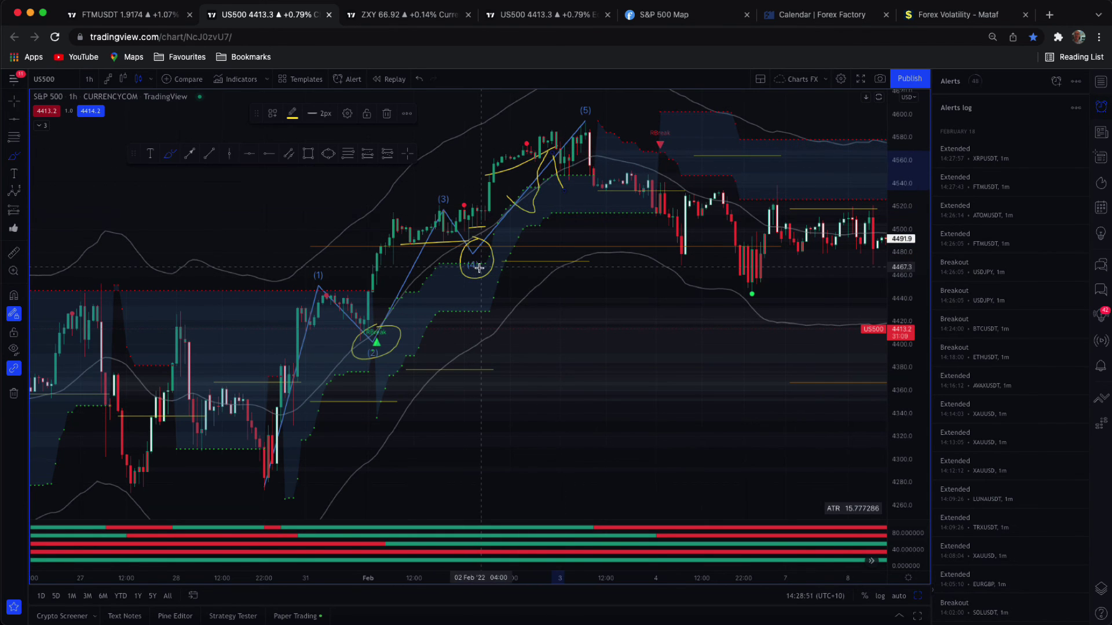
{"action": "mouse_move", "coordinate": [268, 455]}
{"action": "left_mouse_down"}
{"action": "mouse_move", "coordinate": [295, 261]}
{"action": "mouse_move", "coordinate": [356, 332]}
{"action": "left_mouse_up"}
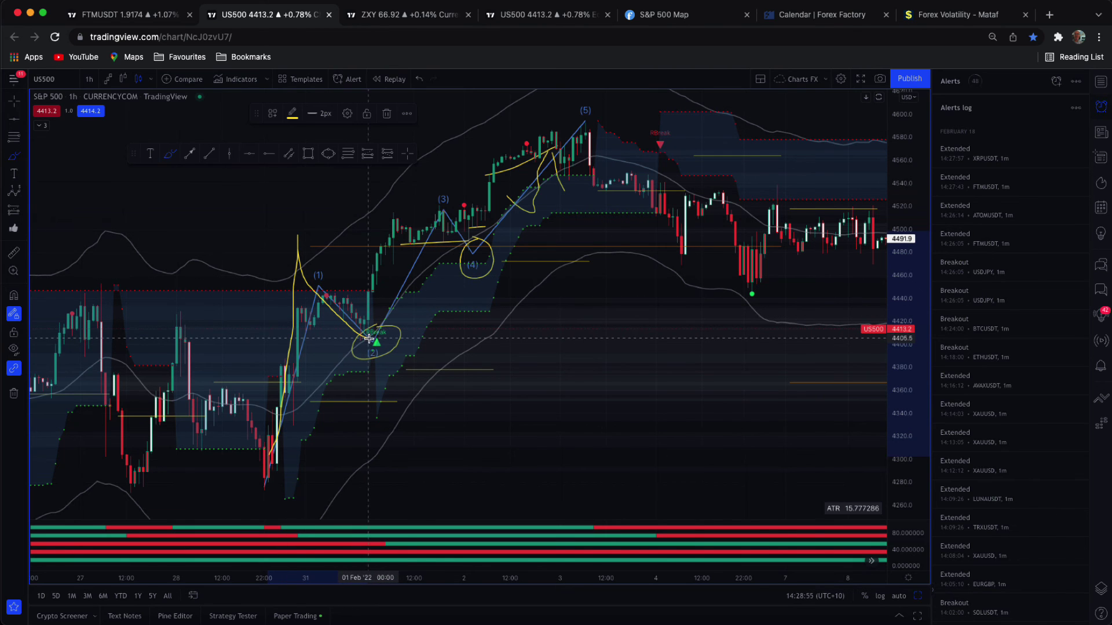
{"action": "mouse_move", "coordinate": [377, 279]}
{"action": "left_mouse_down"}
{"action": "mouse_move", "coordinate": [384, 205]}
{"action": "mouse_move", "coordinate": [491, 209]}
{"action": "mouse_move", "coordinate": [501, 180]}
{"action": "mouse_move", "coordinate": [557, 142]}
{"action": "left_mouse_up"}
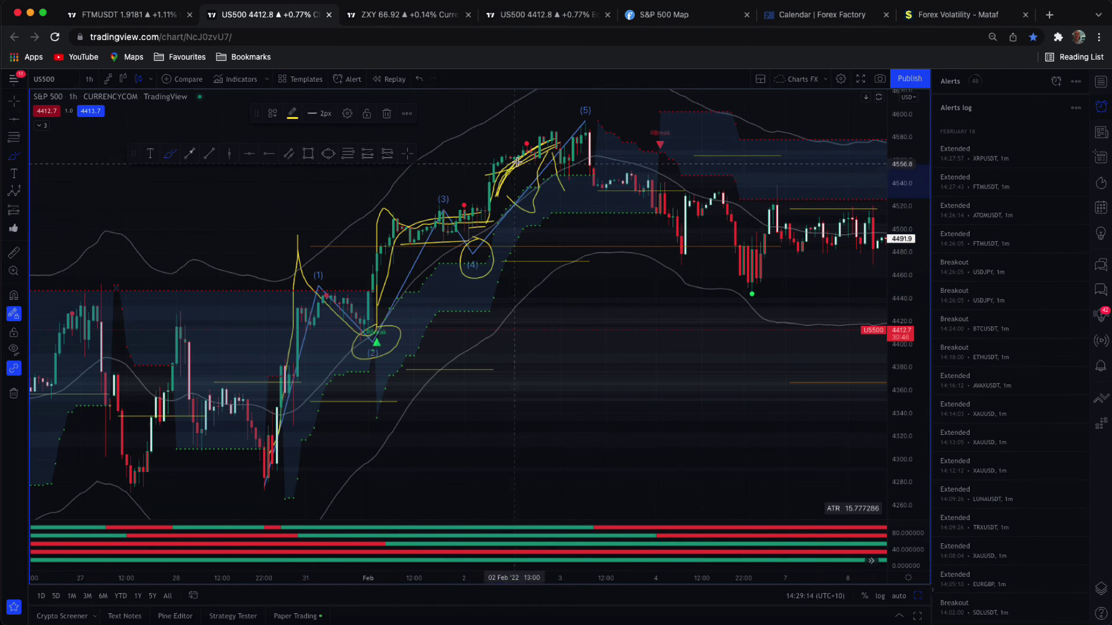
{"action": "left_click_drag", "start_coordinate": [479, 221], "coordinate": [604, 135]}
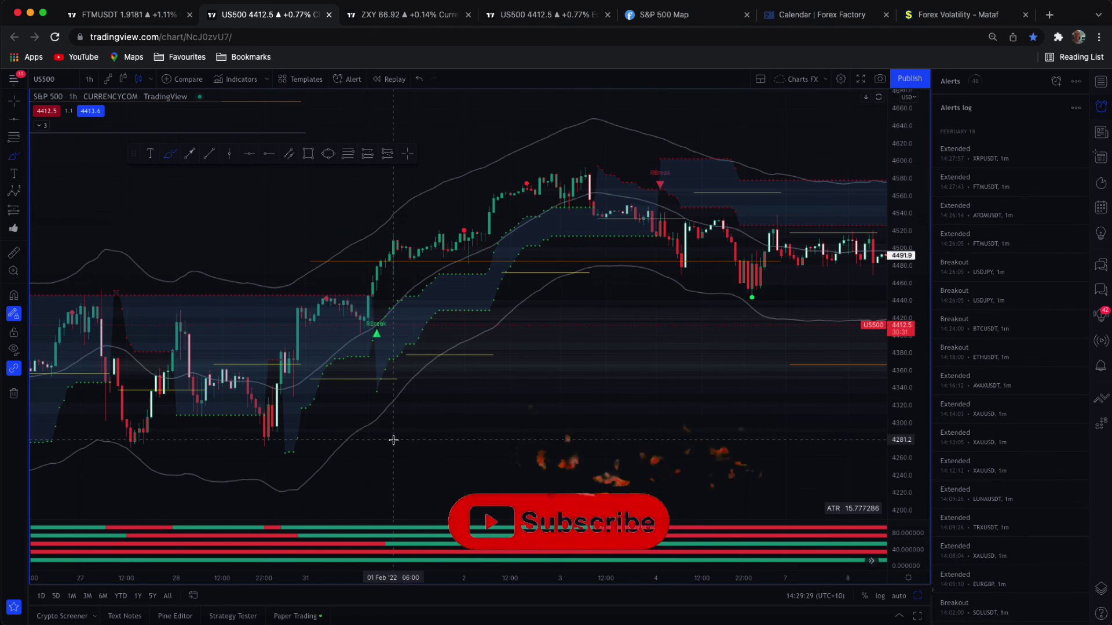
Open the cursor type choices and shift the chart view left and down
{"action": "left_click", "coordinate": [24, 102]}
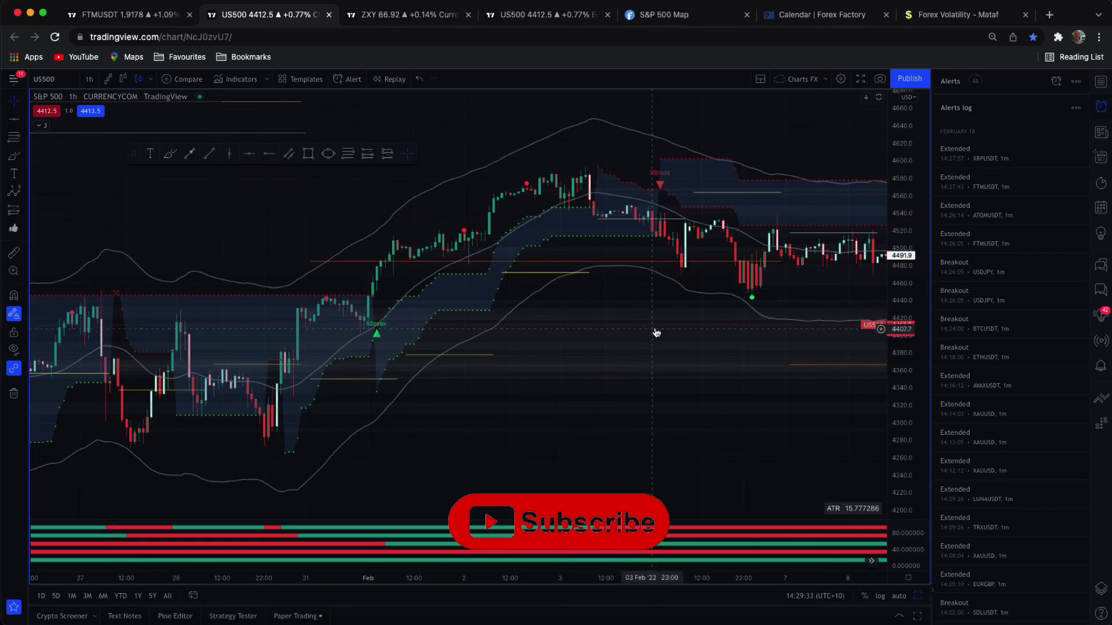
{"action": "left_click_drag", "start_coordinate": [653, 330], "coordinate": [467, 363]}
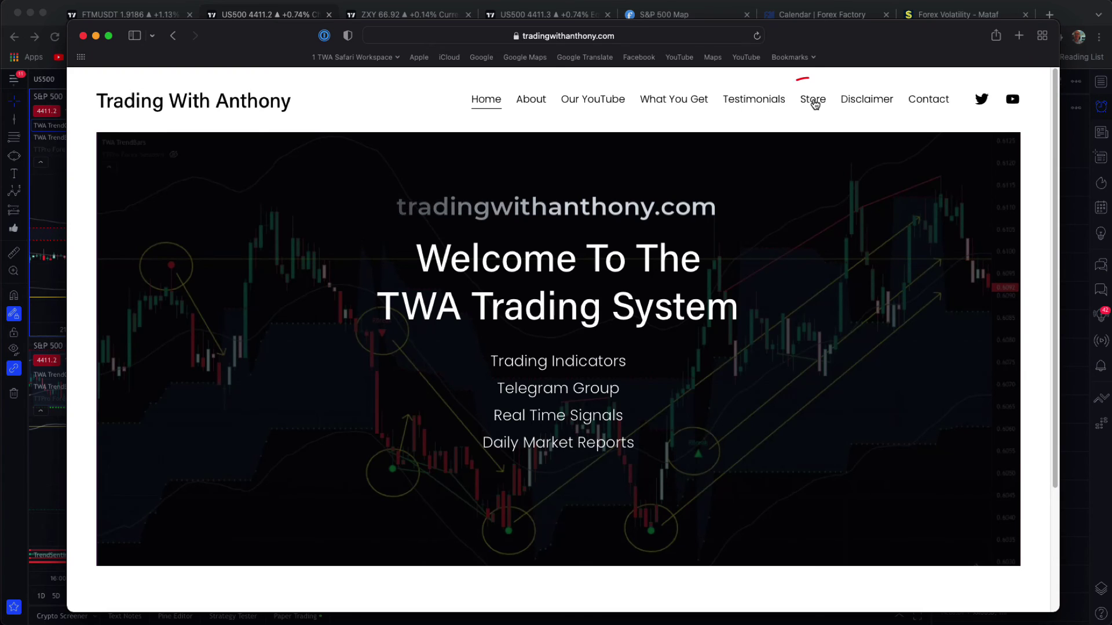
Open the Store page and highlight the members-only benefits and $19.95 monthly price
{"action": "left_click", "coordinate": [795, 99]}
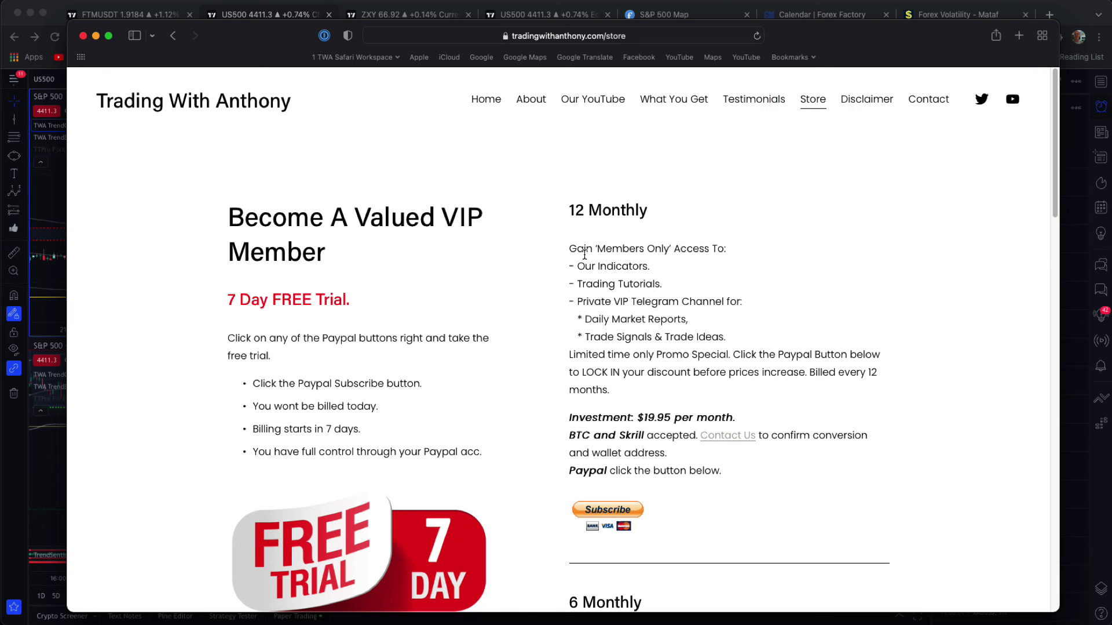
{"action": "mouse_move", "coordinate": [579, 265]}
{"action": "left_mouse_down"}
{"action": "mouse_move", "coordinate": [645, 284]}
{"action": "mouse_move", "coordinate": [641, 305]}
{"action": "left_mouse_up"}
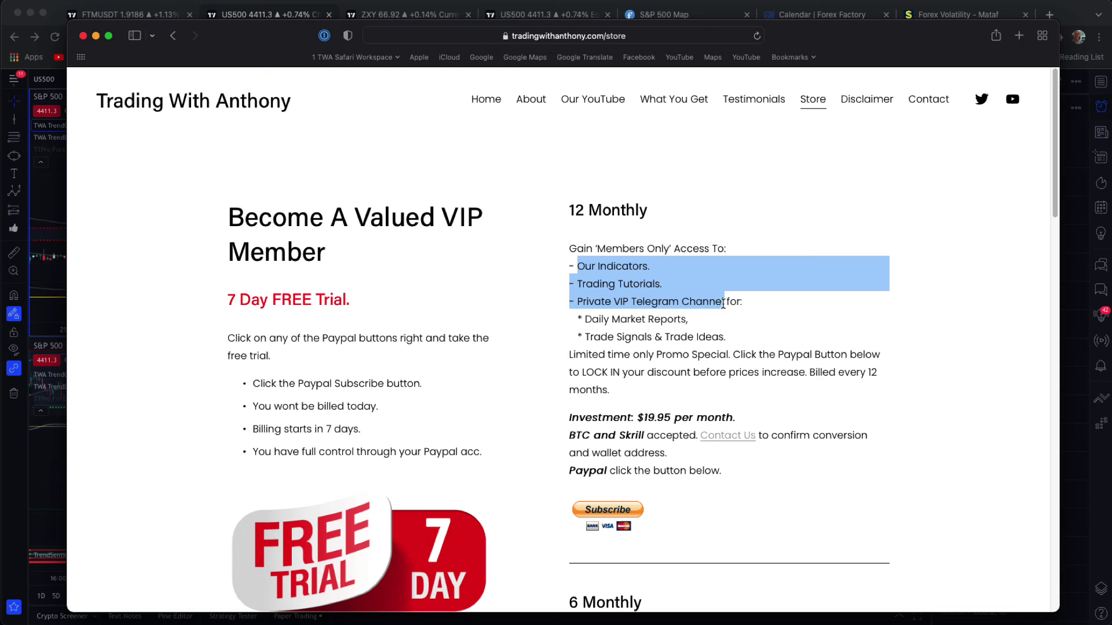
{"action": "mouse_move", "coordinate": [741, 304]}
{"action": "left_mouse_down"}
{"action": "mouse_move", "coordinate": [620, 314]}
{"action": "mouse_move", "coordinate": [606, 334]}
{"action": "left_mouse_up"}
{"action": "mouse_move", "coordinate": [723, 340]}
{"action": "left_mouse_down"}
{"action": "mouse_move", "coordinate": [790, 354]}
{"action": "mouse_move", "coordinate": [866, 393]}
{"action": "left_mouse_up"}
{"action": "left_click_drag", "start_coordinate": [640, 417], "coordinate": [651, 417]}
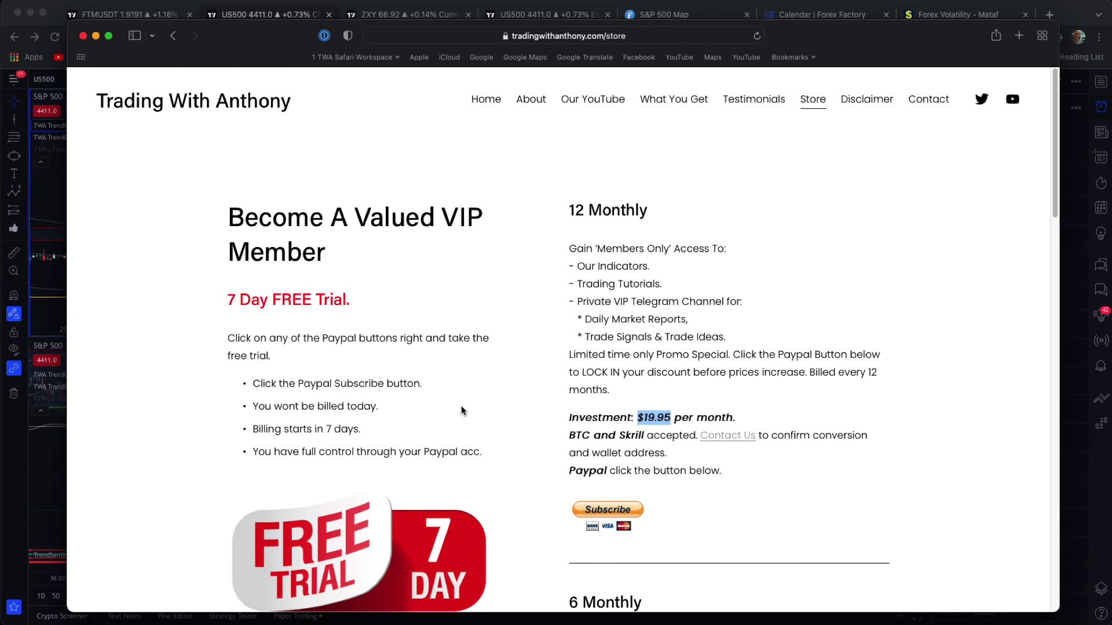
Highlight the 7 Day FREE Trial heading, the not-billed-today note and PayPal control bullet
{"action": "left_click_drag", "start_coordinate": [231, 299], "coordinate": [290, 300]}
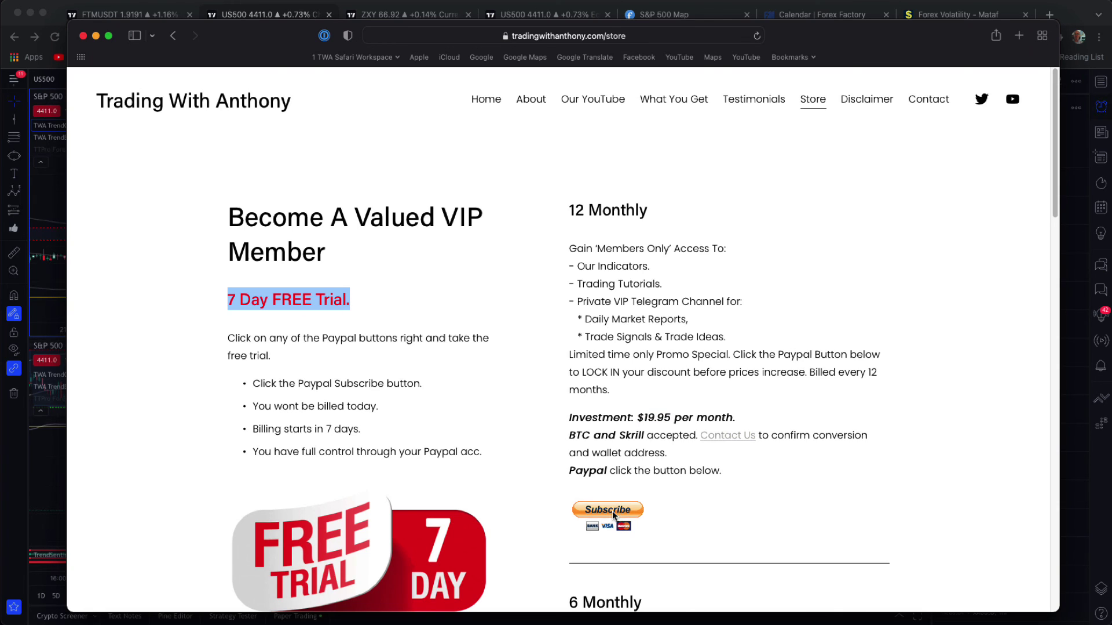
{"action": "left_click_drag", "start_coordinate": [255, 403], "coordinate": [354, 404]}
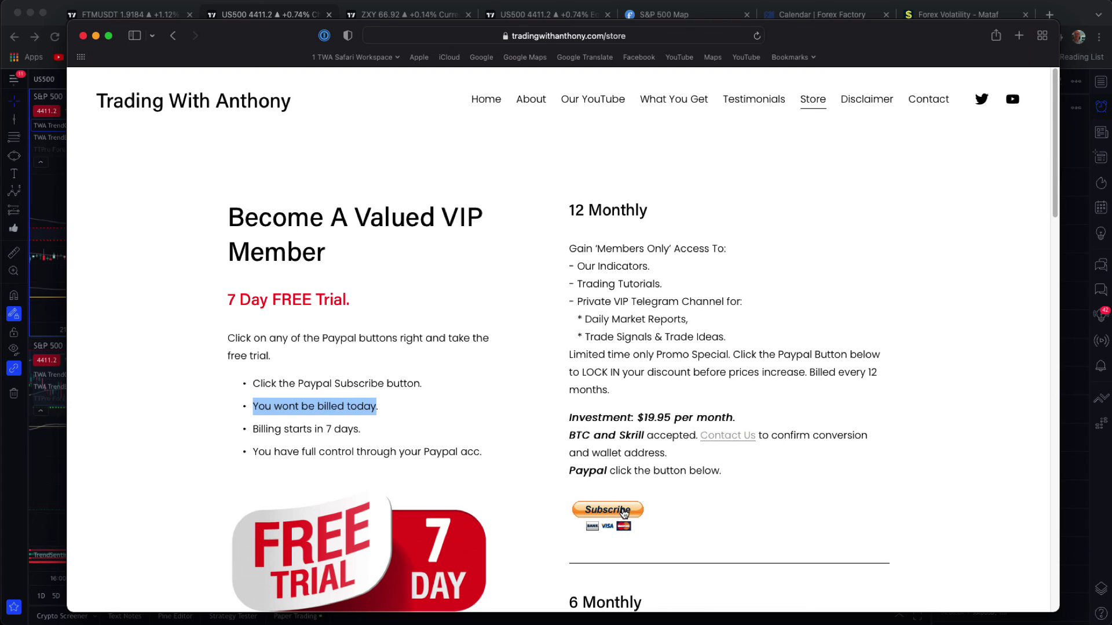
{"action": "left_click", "coordinate": [291, 426]}
{"action": "left_click_drag", "start_coordinate": [253, 451], "coordinate": [371, 450]}
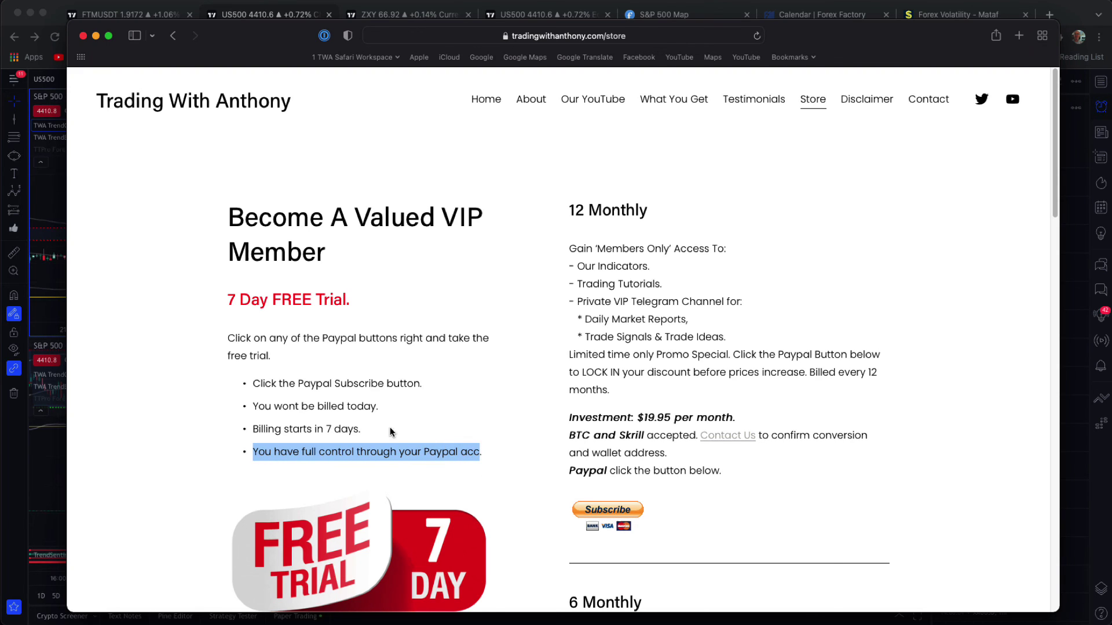
Put the website away and scroll the 1m chart forward to 18 Feb, 07:15–12:15
{"action": "left_click", "coordinate": [97, 36]}
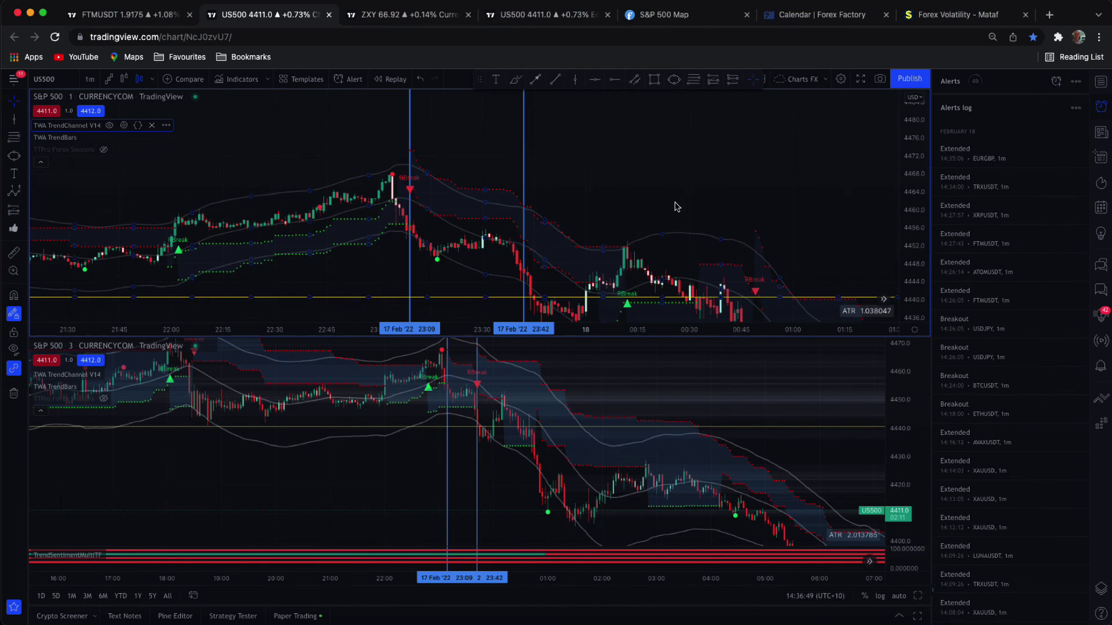
{"action": "scroll", "coordinate": [677, 206], "scroll_direction": "right", "scroll_amount": 5}
{"action": "scroll", "coordinate": [683, 157], "scroll_direction": "right", "scroll_amount": 5}
{"action": "scroll", "coordinate": [670, 174], "scroll_direction": "right", "scroll_amount": 5}
{"action": "scroll", "coordinate": [663, 131], "scroll_direction": "right", "scroll_amount": 5}
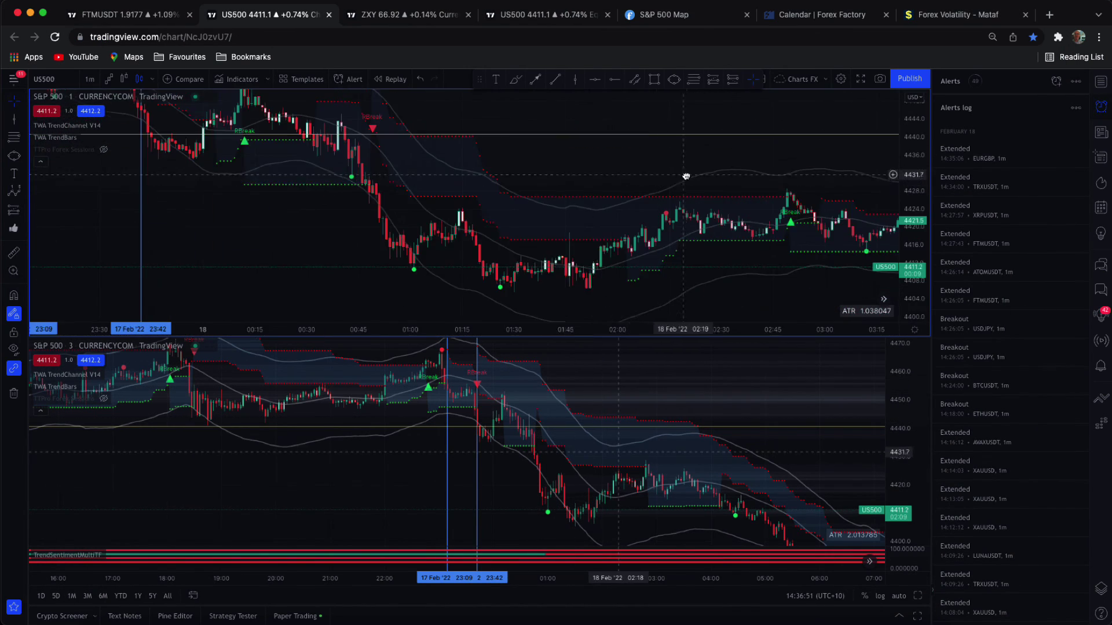
{"action": "scroll", "coordinate": [686, 176], "scroll_direction": "right", "scroll_amount": 5}
{"action": "scroll", "coordinate": [678, 173], "scroll_direction": "right", "scroll_amount": 5}
{"action": "scroll", "coordinate": [598, 156], "scroll_direction": "right", "scroll_amount": 5}
{"action": "scroll", "coordinate": [666, 106], "scroll_direction": "right", "scroll_amount": 5}
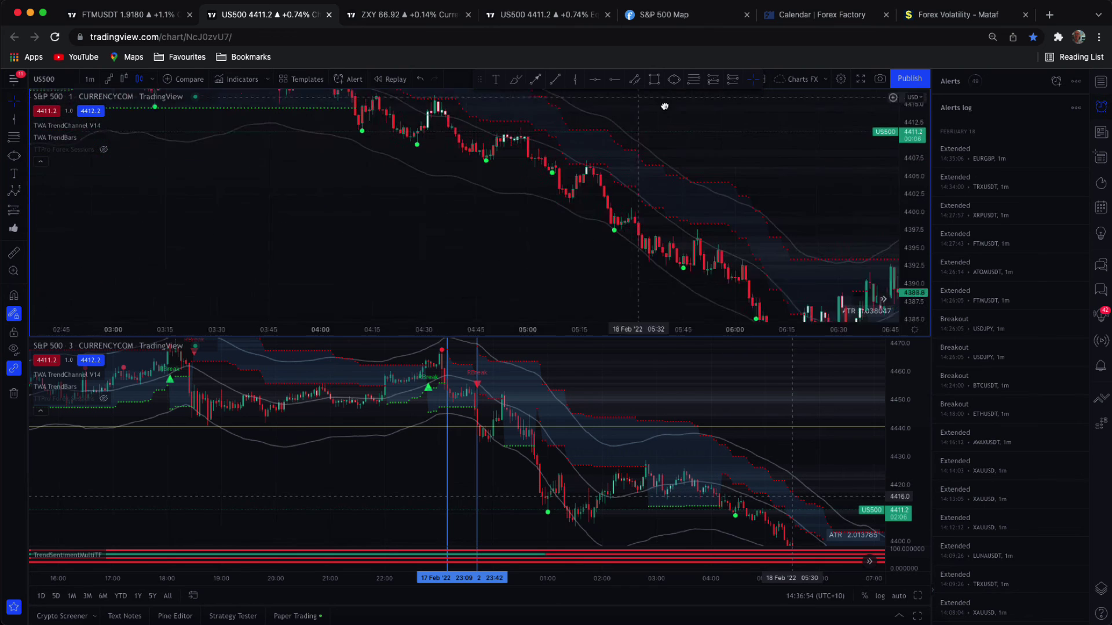
{"action": "scroll", "coordinate": [665, 106], "scroll_direction": "right", "scroll_amount": 5}
{"action": "scroll", "coordinate": [367, 169], "scroll_direction": "right", "scroll_amount": 5}
{"action": "scroll", "coordinate": [392, 177], "scroll_direction": "right", "scroll_amount": 5}
{"action": "scroll", "coordinate": [349, 193], "scroll_direction": "right", "scroll_amount": 5}
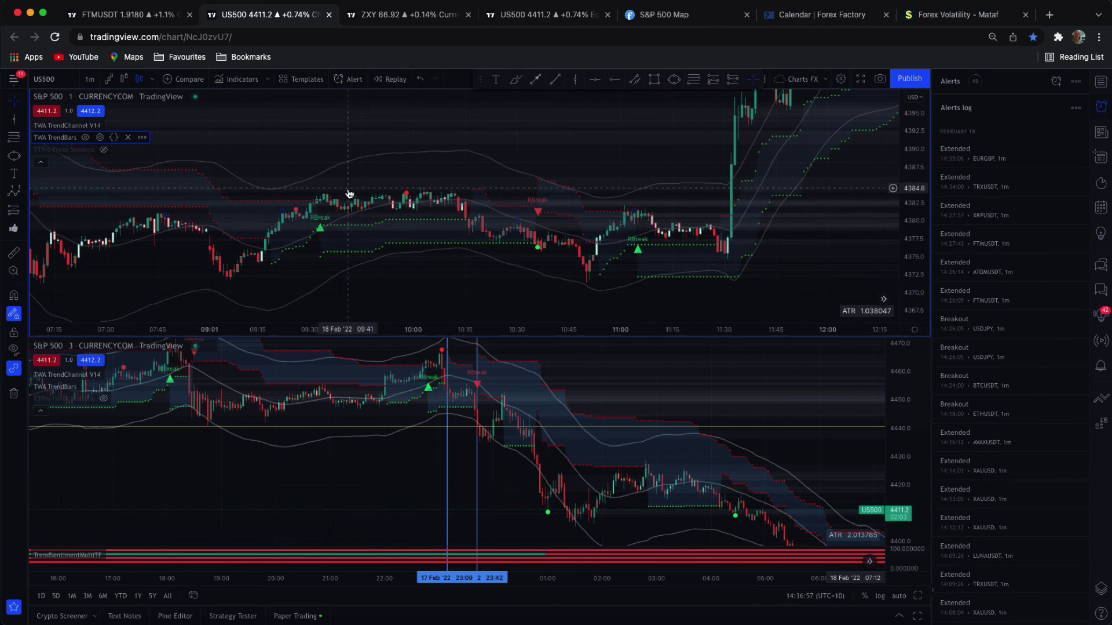